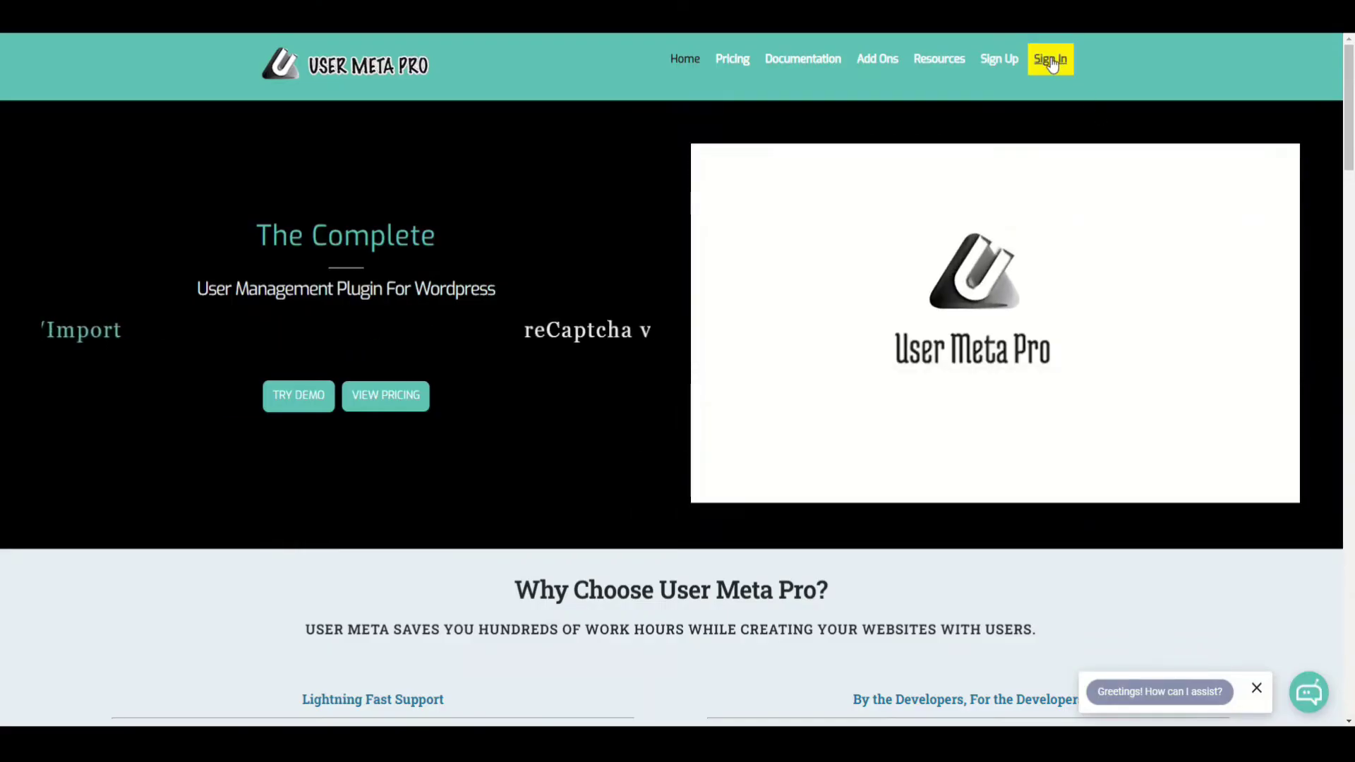
Log in to the User Meta Pro website and reach the Downloads page listing version 2.4
{"action": "left_click", "coordinate": [1051, 61]}
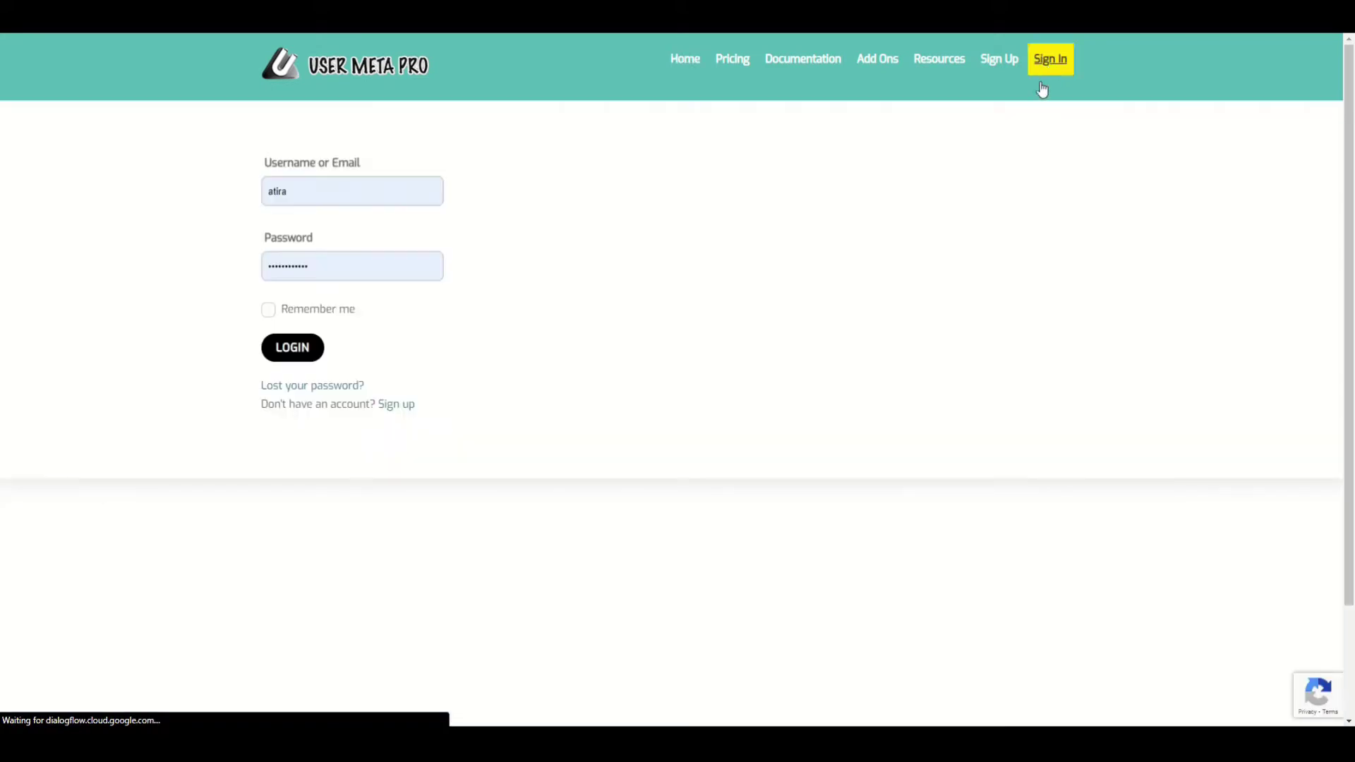
{"action": "left_click", "coordinate": [286, 353]}
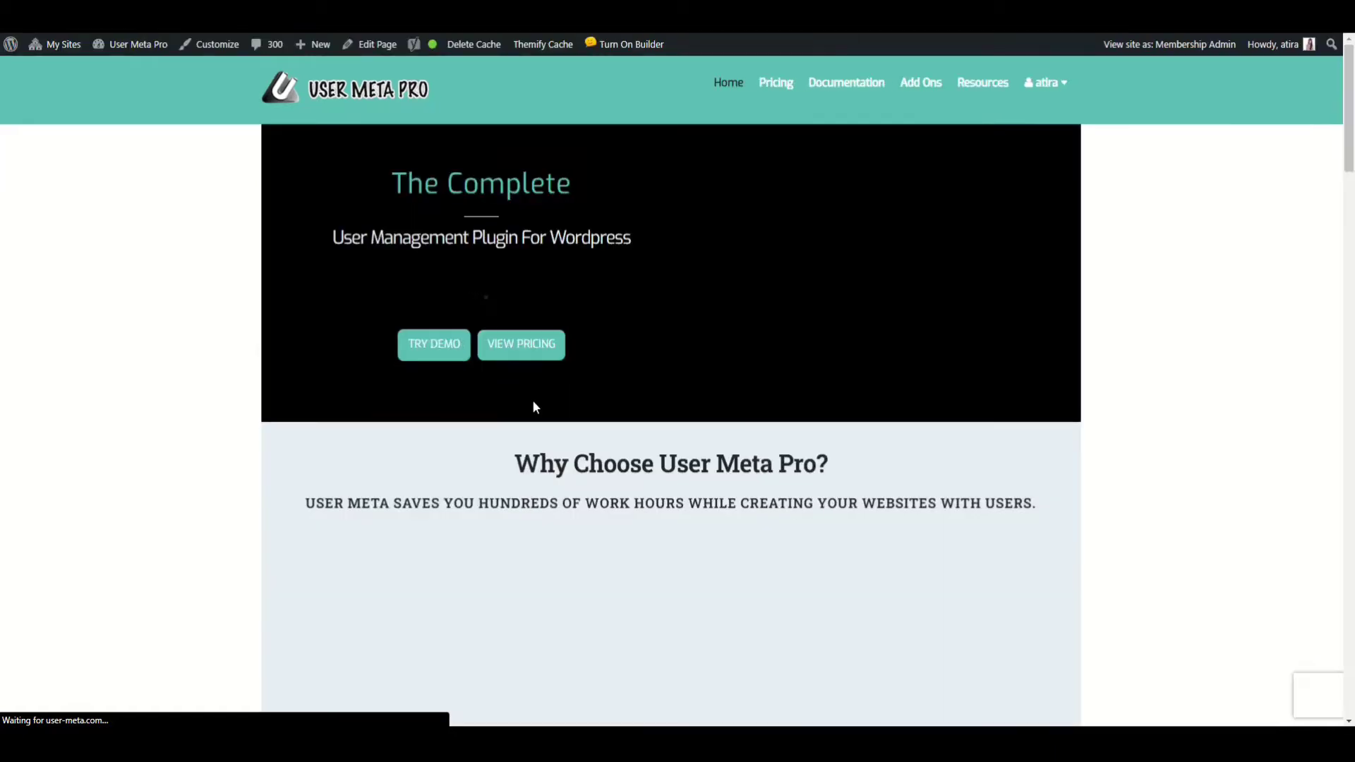
{"action": "mouse_move", "coordinate": [1046, 83]}
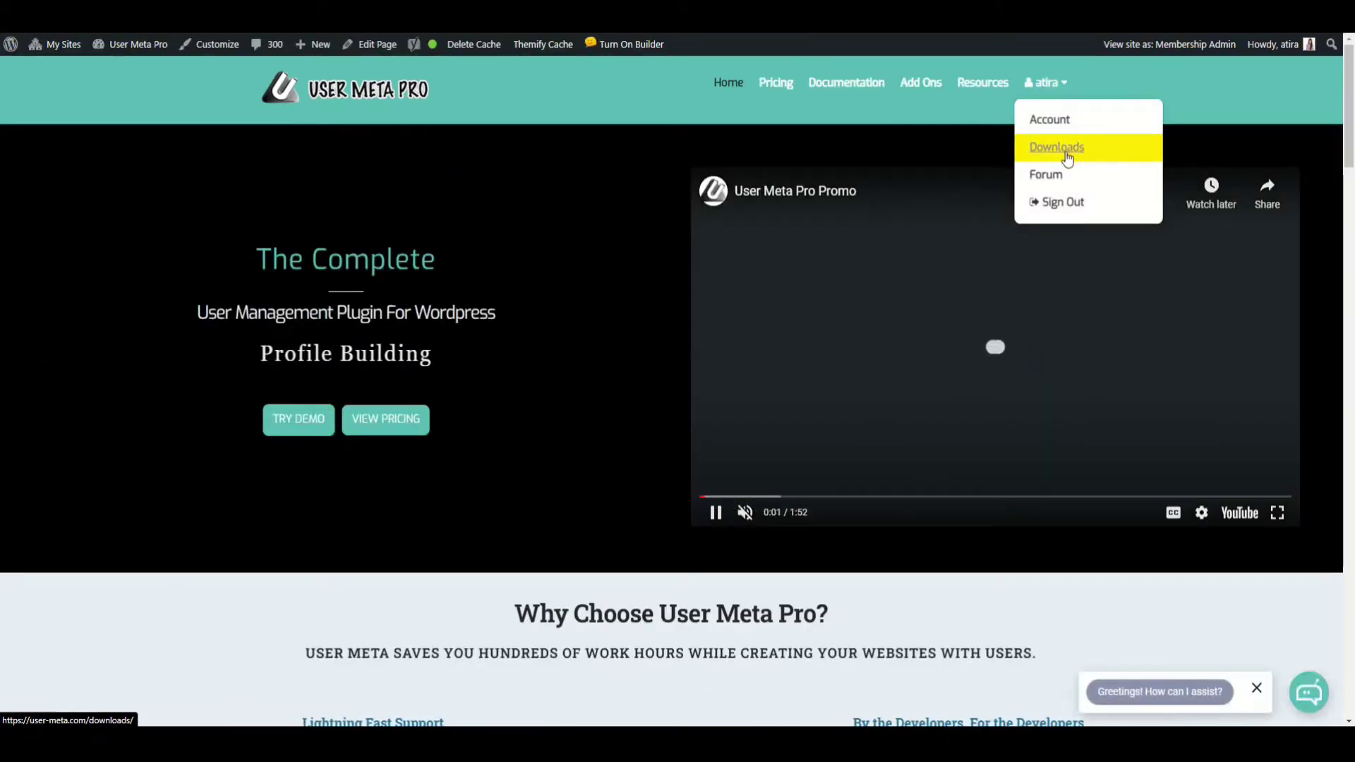
{"action": "left_click", "coordinate": [1066, 153]}
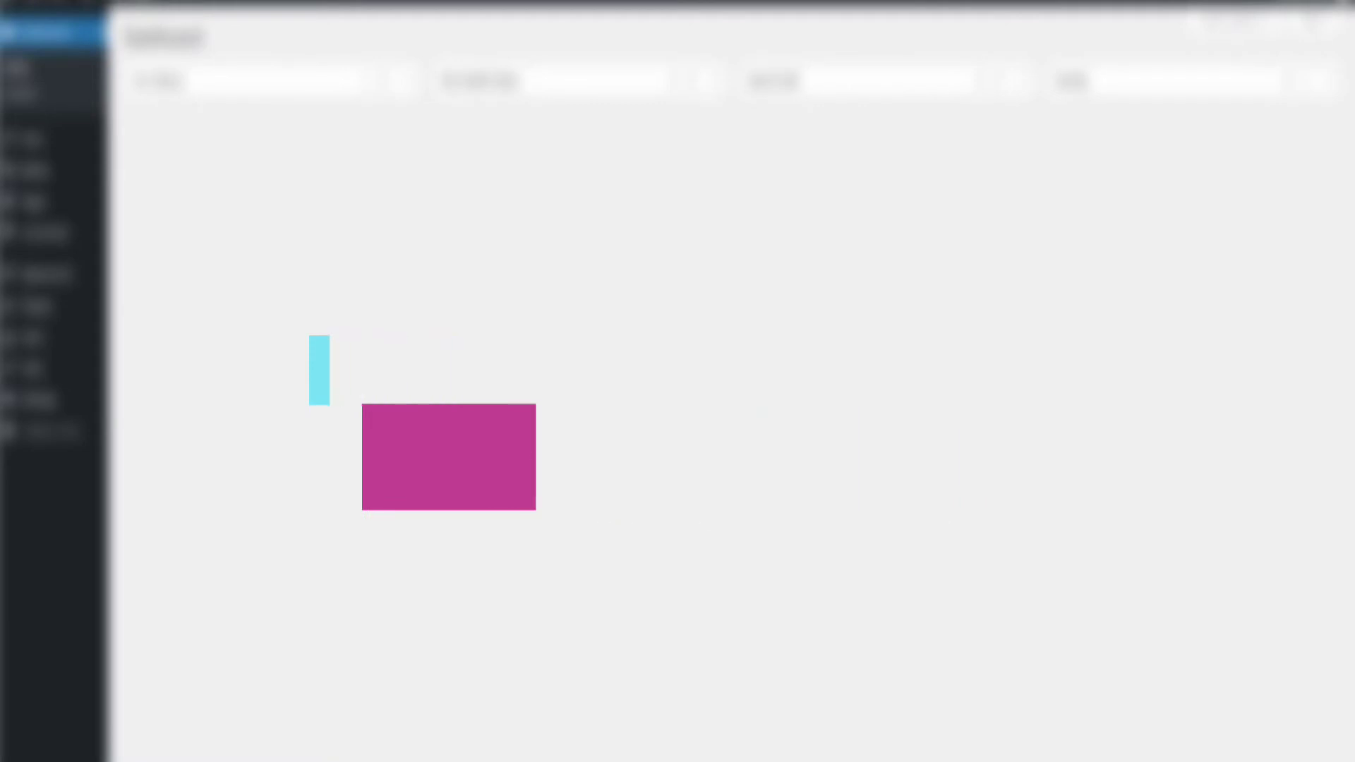
Upload user-meta-pro.2.4.zip as a new plugin, install it and activate it
{"action": "mouse_move", "coordinate": [61, 306]}
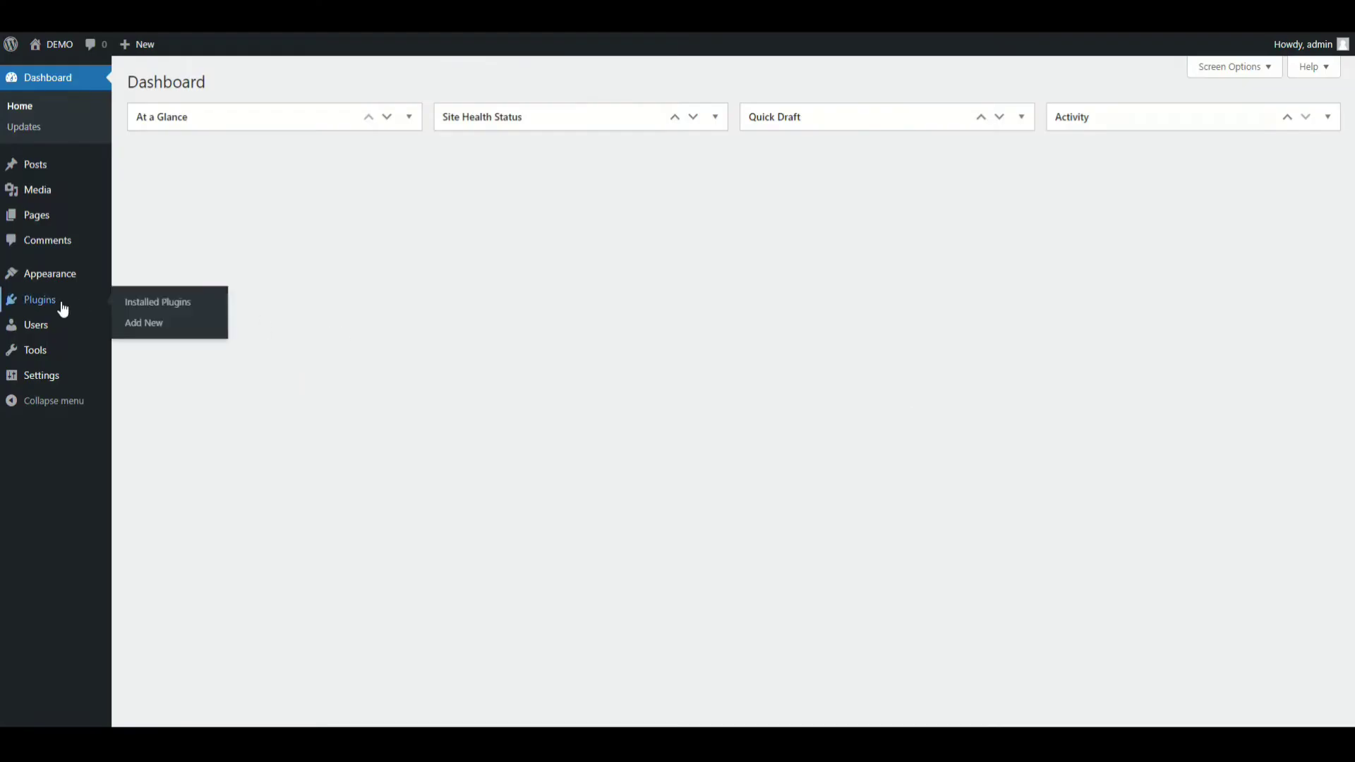
{"action": "left_click", "coordinate": [140, 333]}
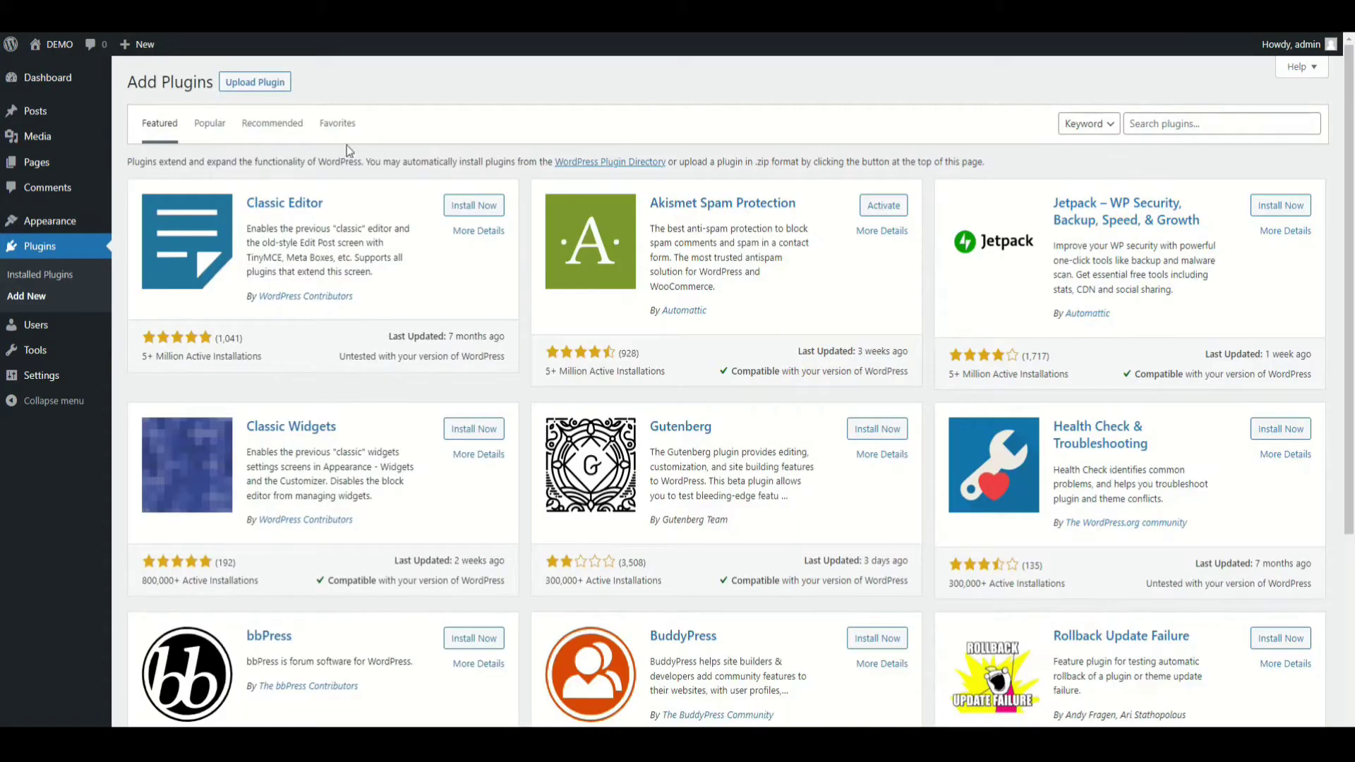
{"action": "left_click", "coordinate": [264, 89]}
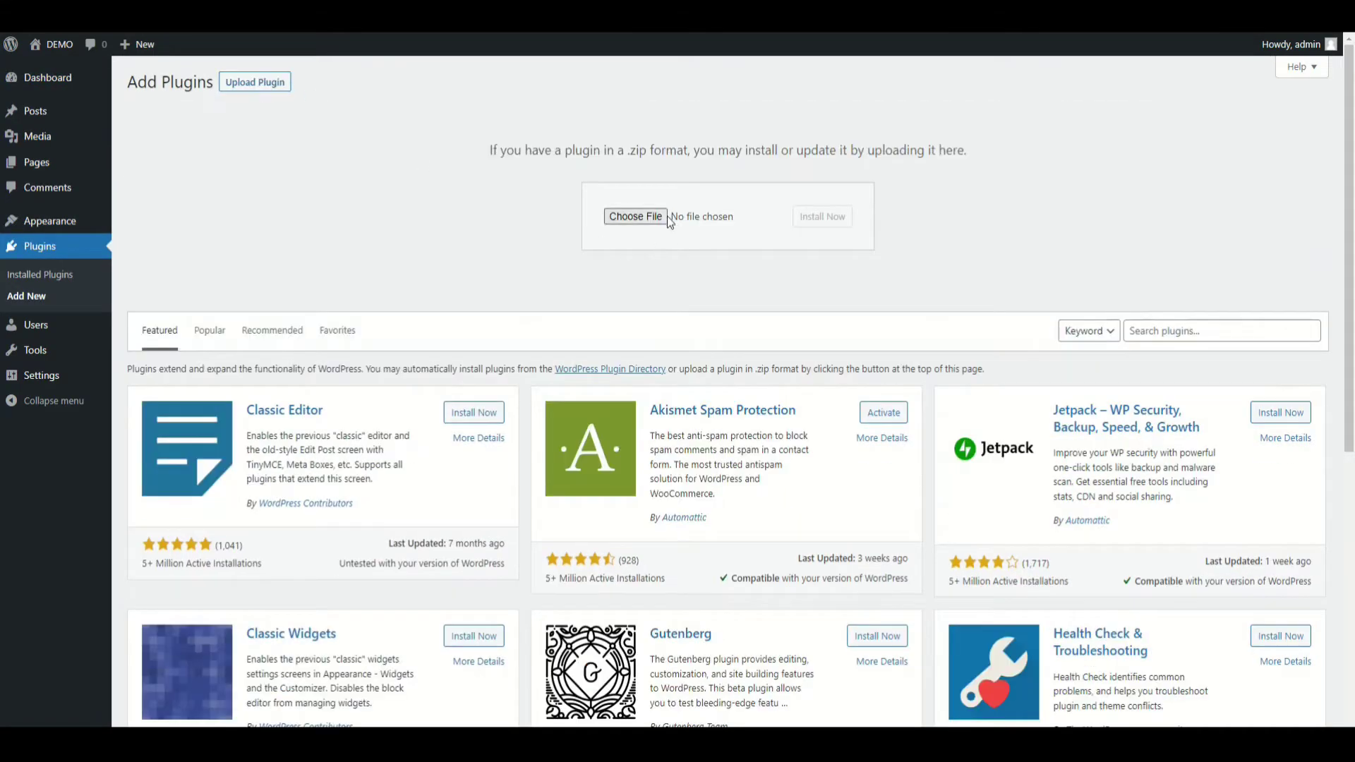
{"action": "left_click", "coordinate": [663, 216]}
{"action": "left_click", "coordinate": [710, 208]}
{"action": "left_click", "coordinate": [1169, 673]}
{"action": "left_click", "coordinate": [844, 216]}
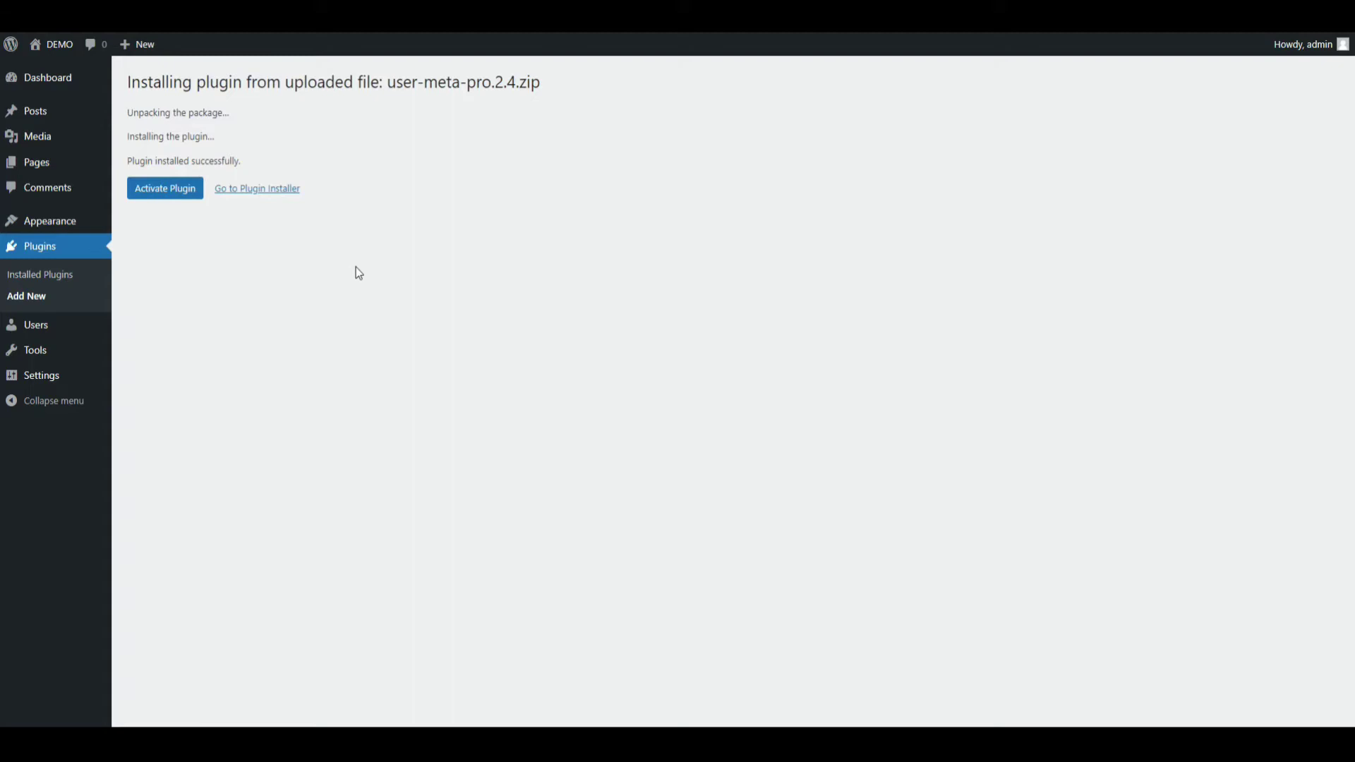
{"action": "left_click", "coordinate": [178, 197]}
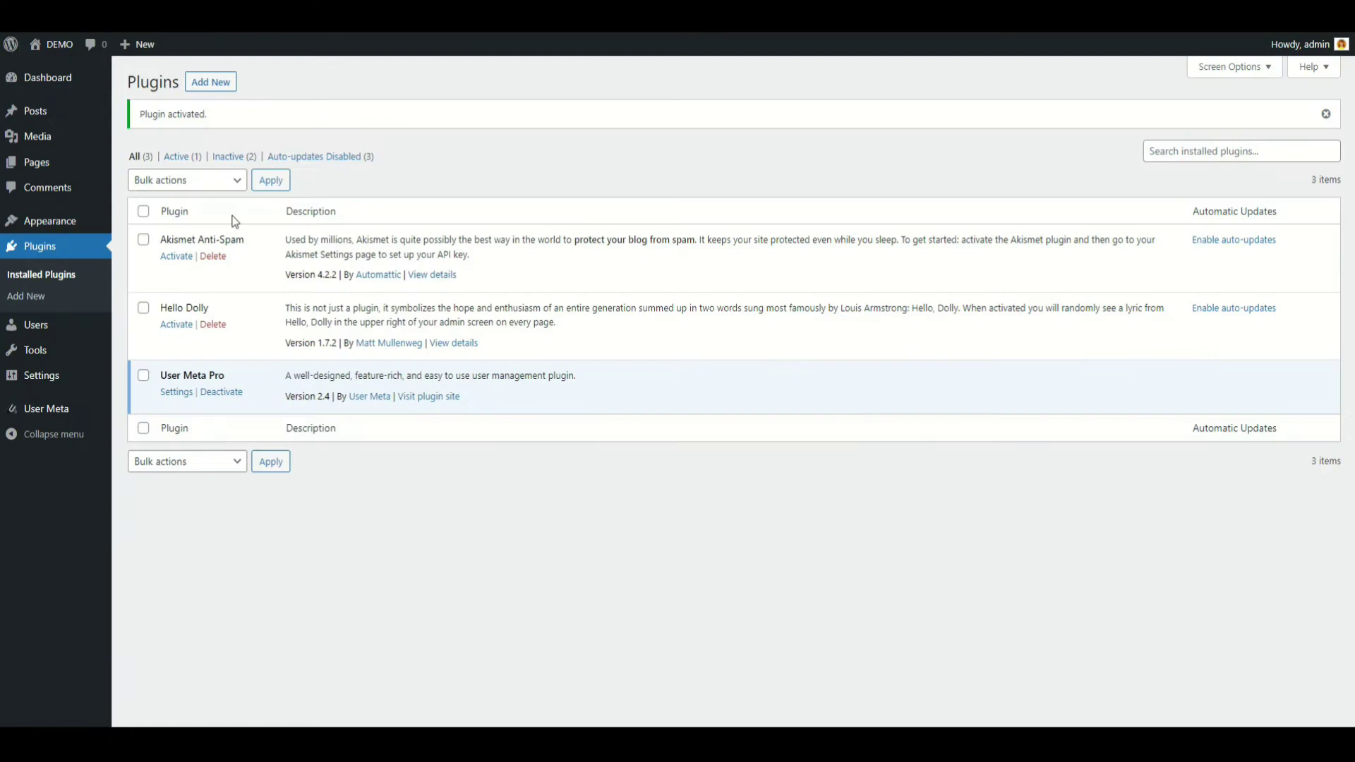
Paste the account e-mail and password into User Meta Settings and validate the pro licence
{"action": "mouse_move", "coordinate": [78, 414]}
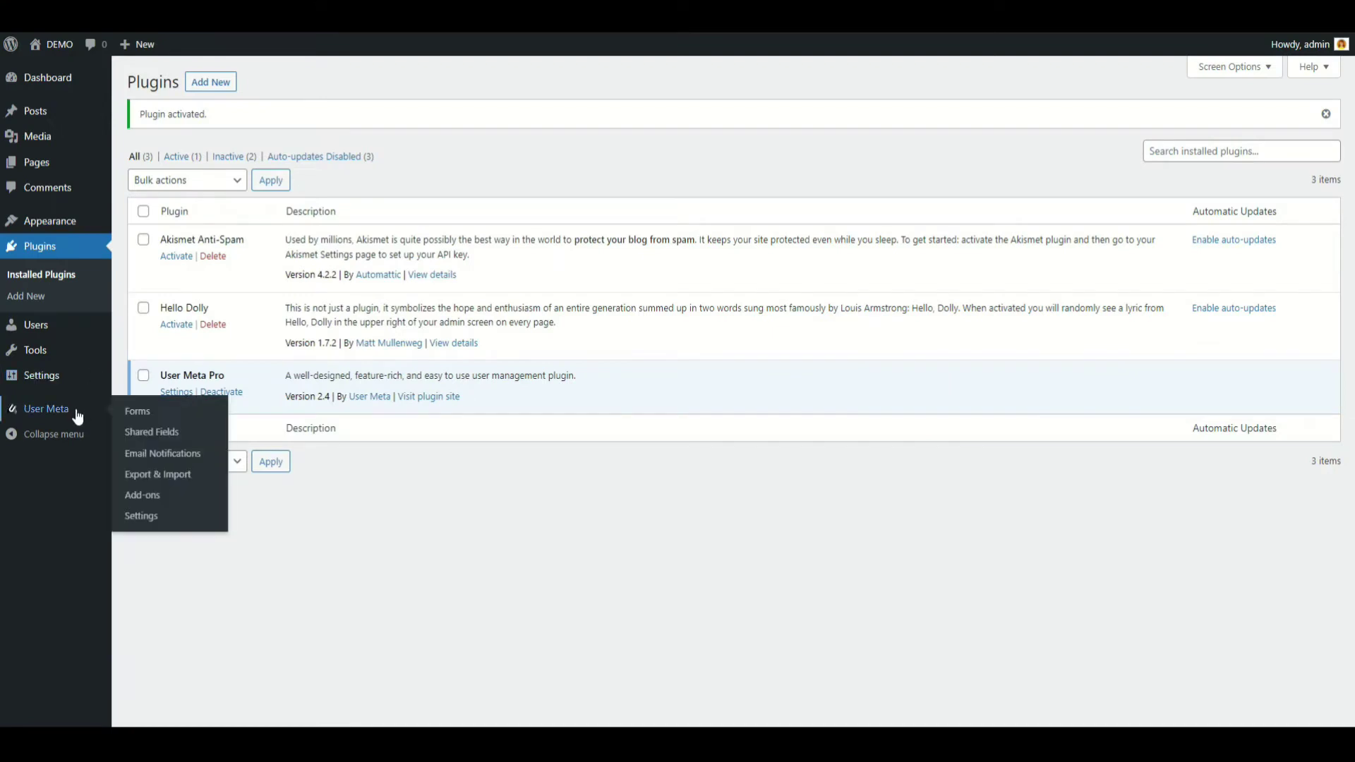
{"action": "left_click", "coordinate": [158, 525]}
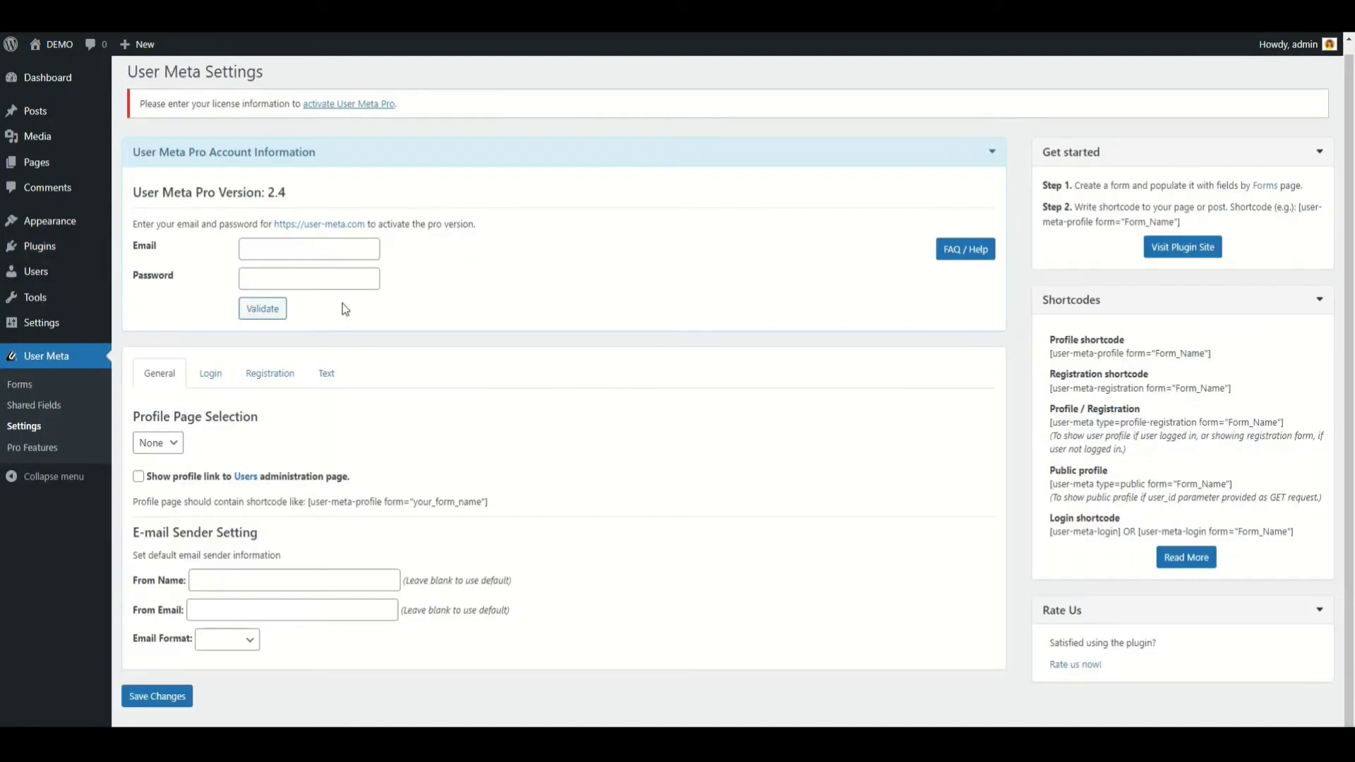
{"action": "left_click", "coordinate": [353, 250]}
{"action": "key", "text": "ctrl+v"}
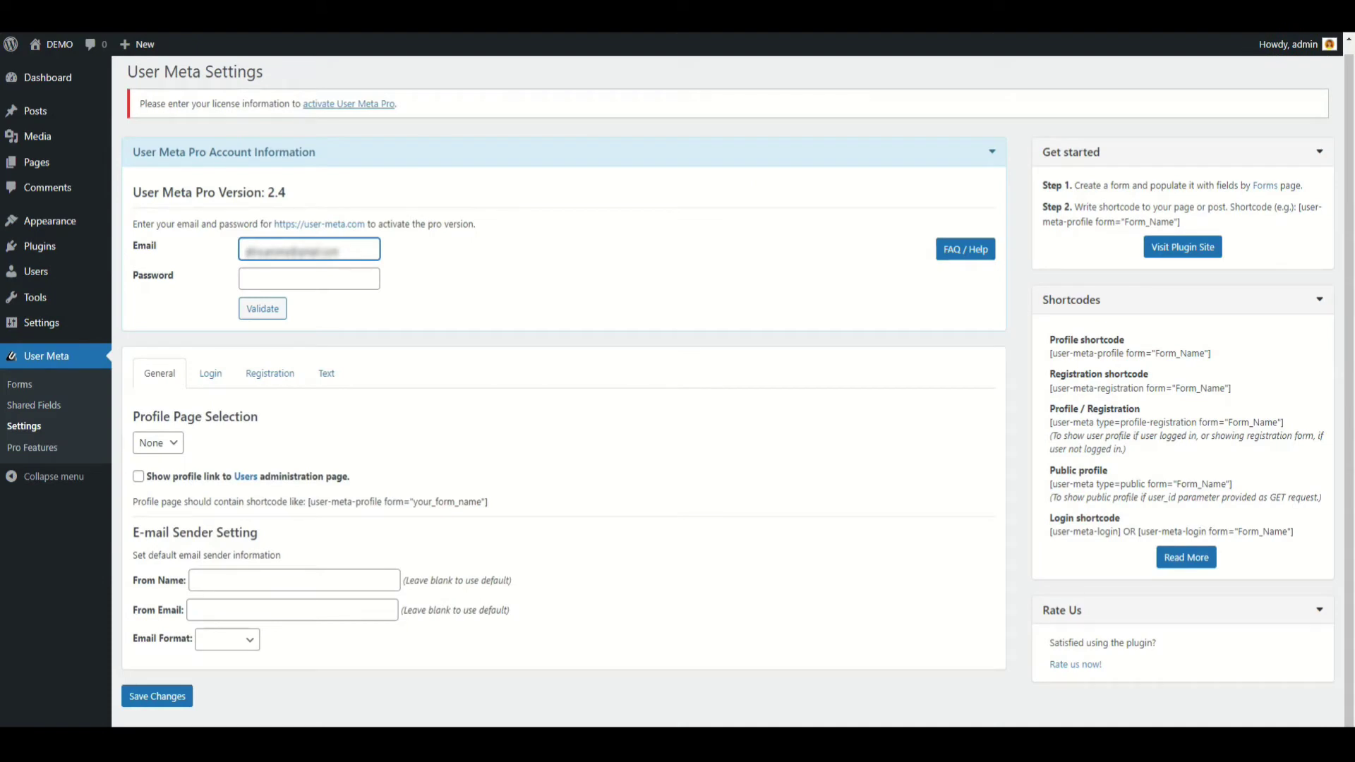
{"action": "left_click", "coordinate": [346, 281]}
{"action": "key", "text": "ctrl+v"}
{"action": "left_click", "coordinate": [351, 309]}
{"action": "left_click", "coordinate": [270, 313]}
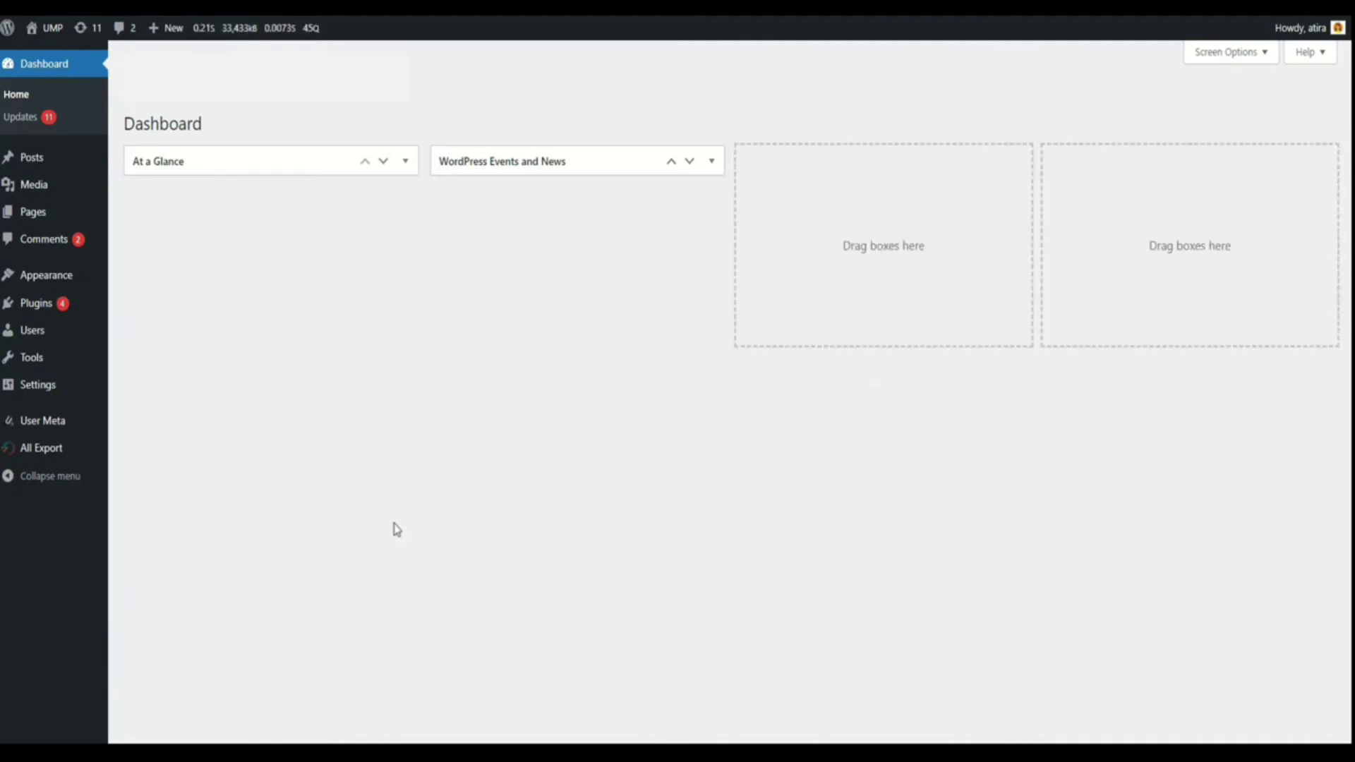
On the User Meta Settings Login tab, create a new Login page
{"action": "mouse_move", "coordinate": [60, 428]}
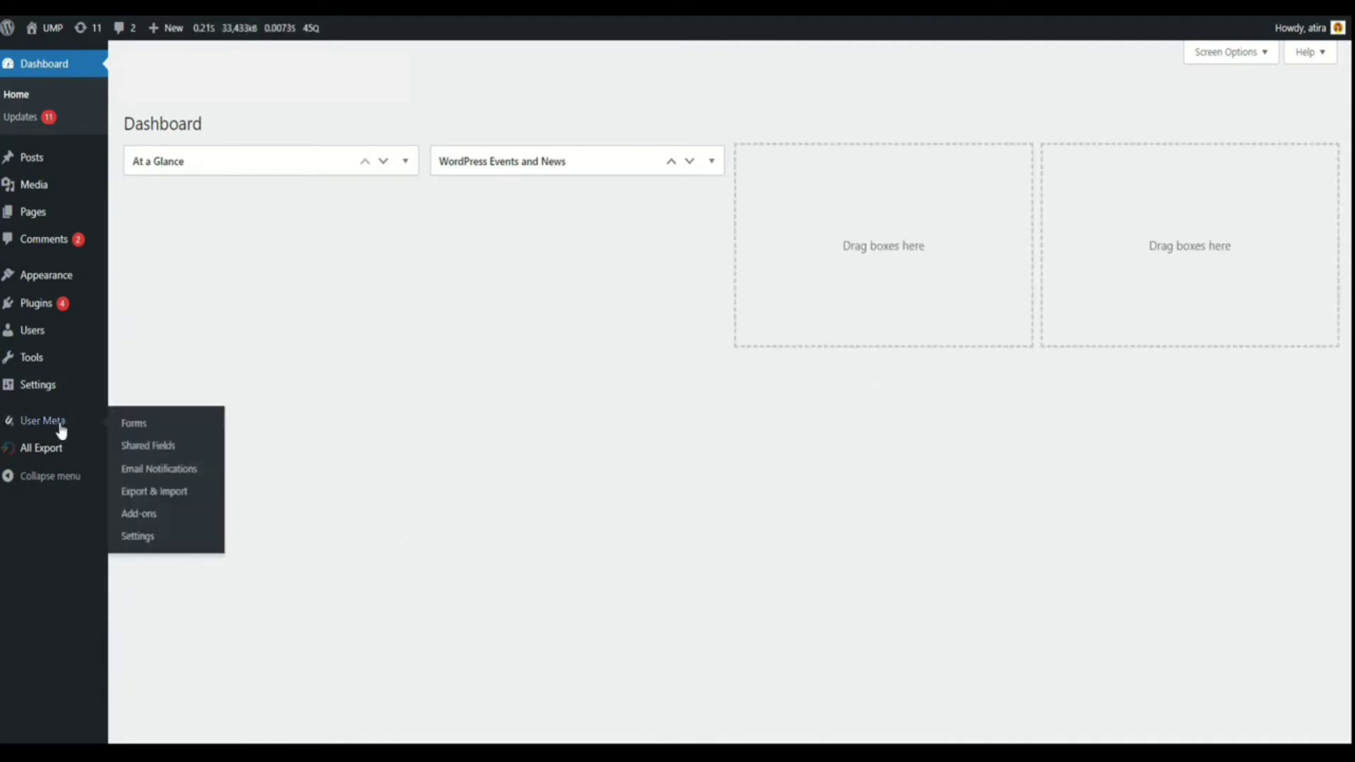
{"action": "left_click", "coordinate": [142, 541]}
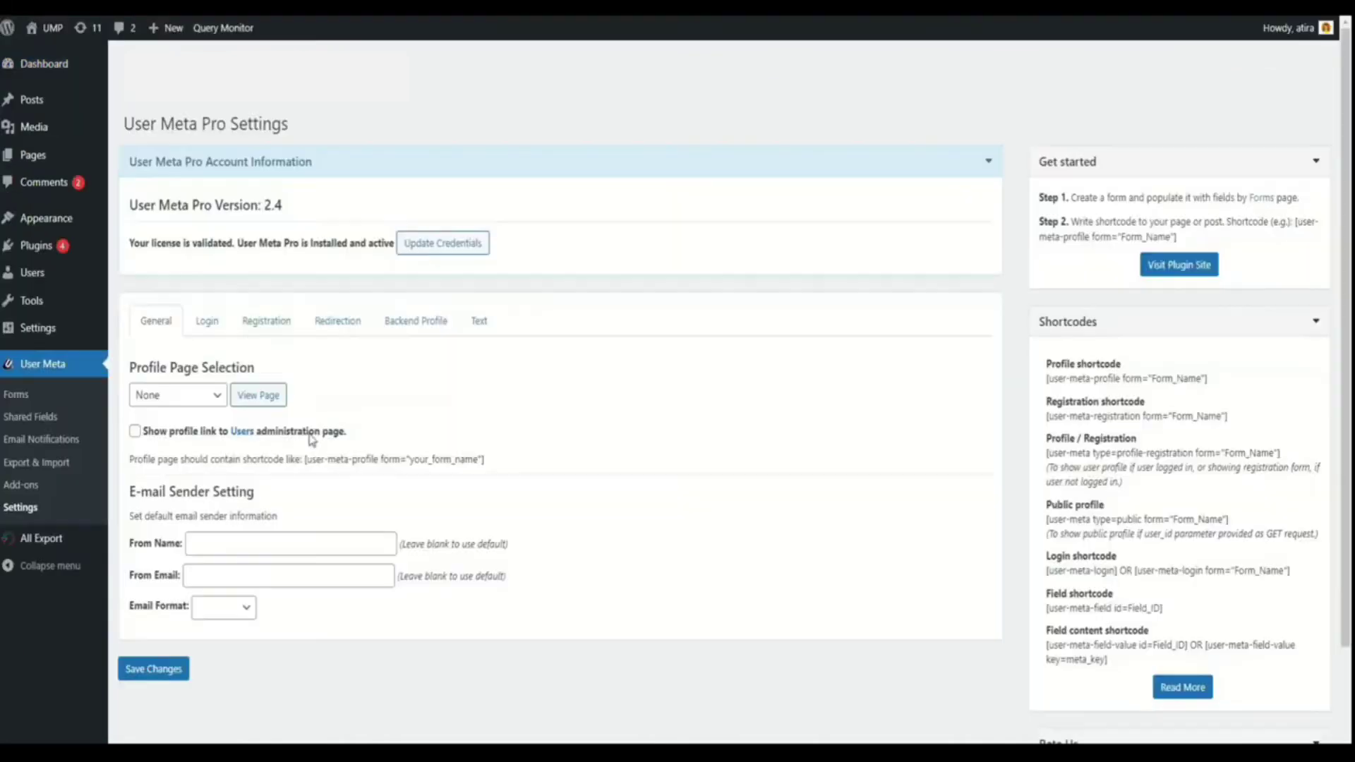
{"action": "left_click", "coordinate": [227, 326]}
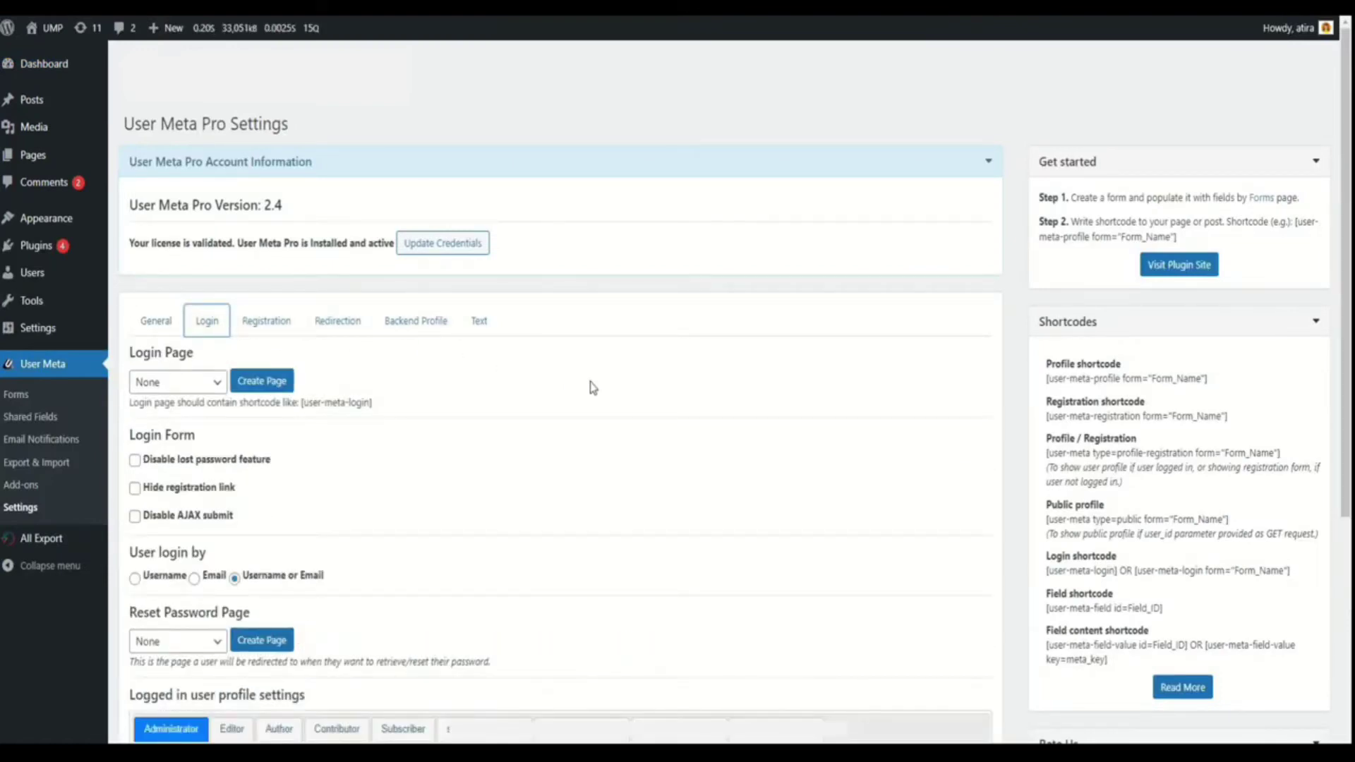
{"action": "scroll", "coordinate": [593, 387], "scroll_direction": "down", "scroll_amount": 1}
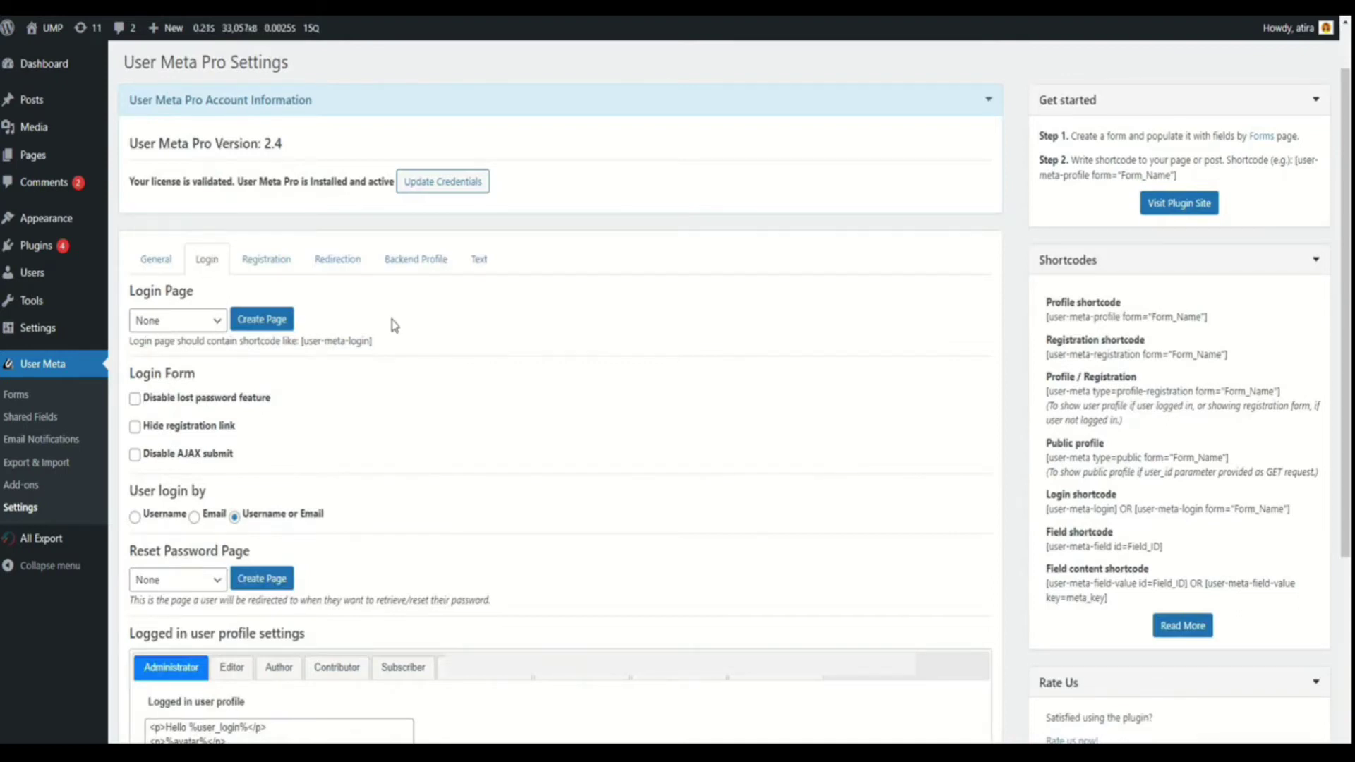
{"action": "left_click", "coordinate": [280, 326]}
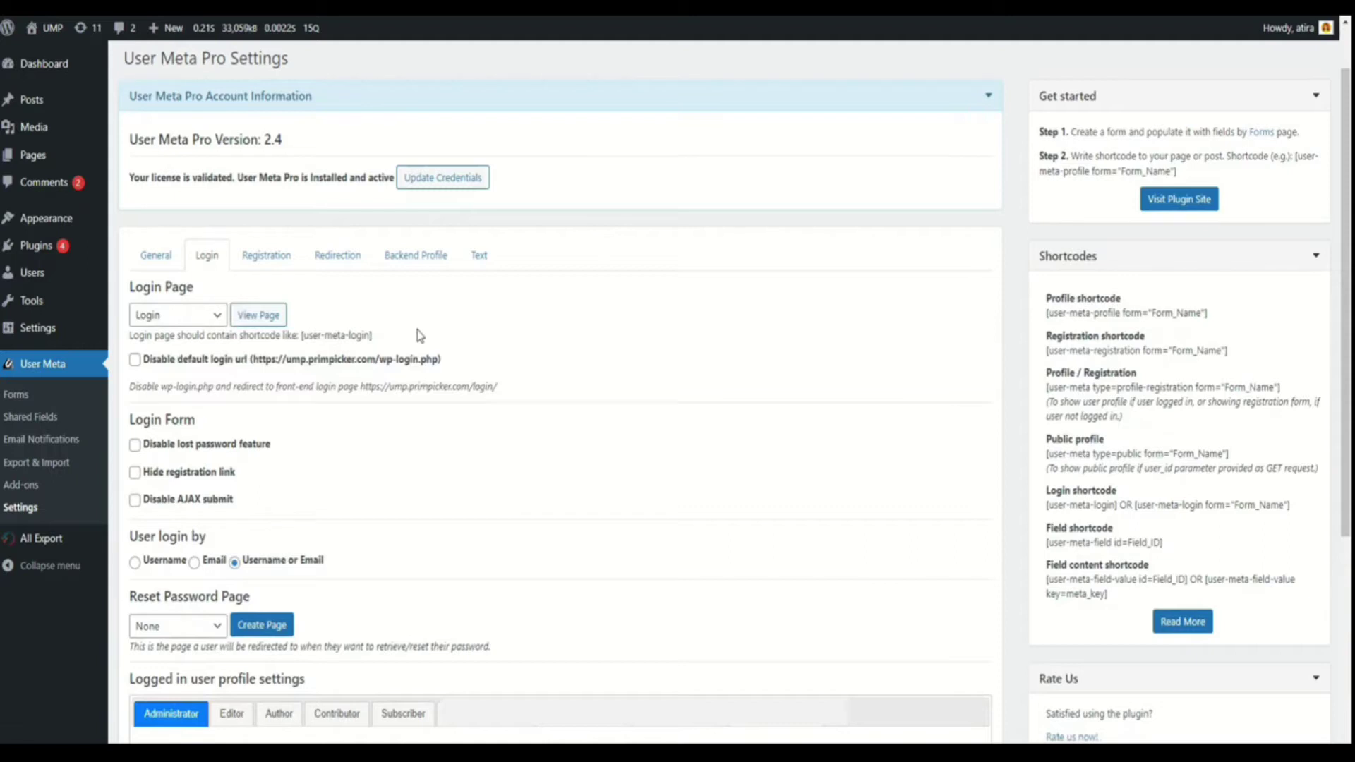
Disable the default login URL, lost-password feature and AJAX submit, and hide the registration link
{"action": "left_click", "coordinate": [134, 365]}
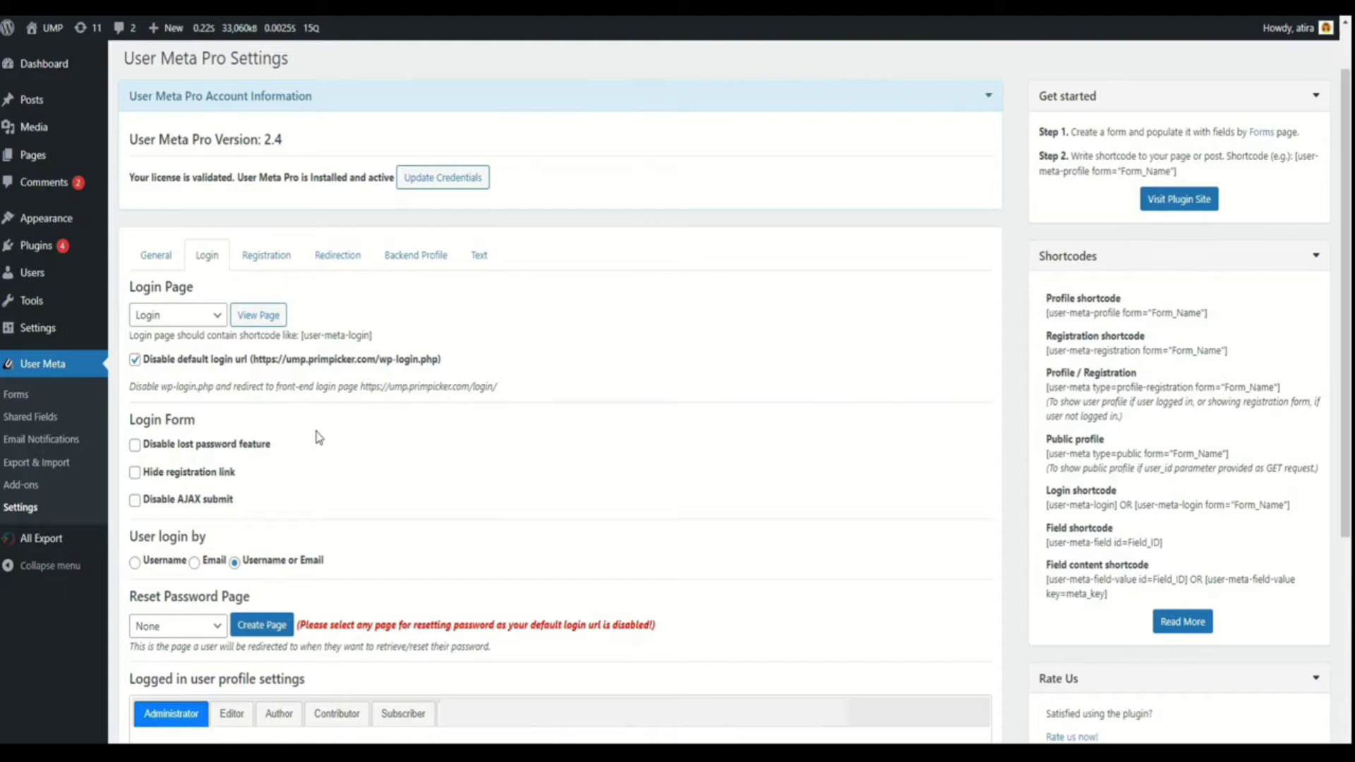
{"action": "left_click", "coordinate": [134, 445]}
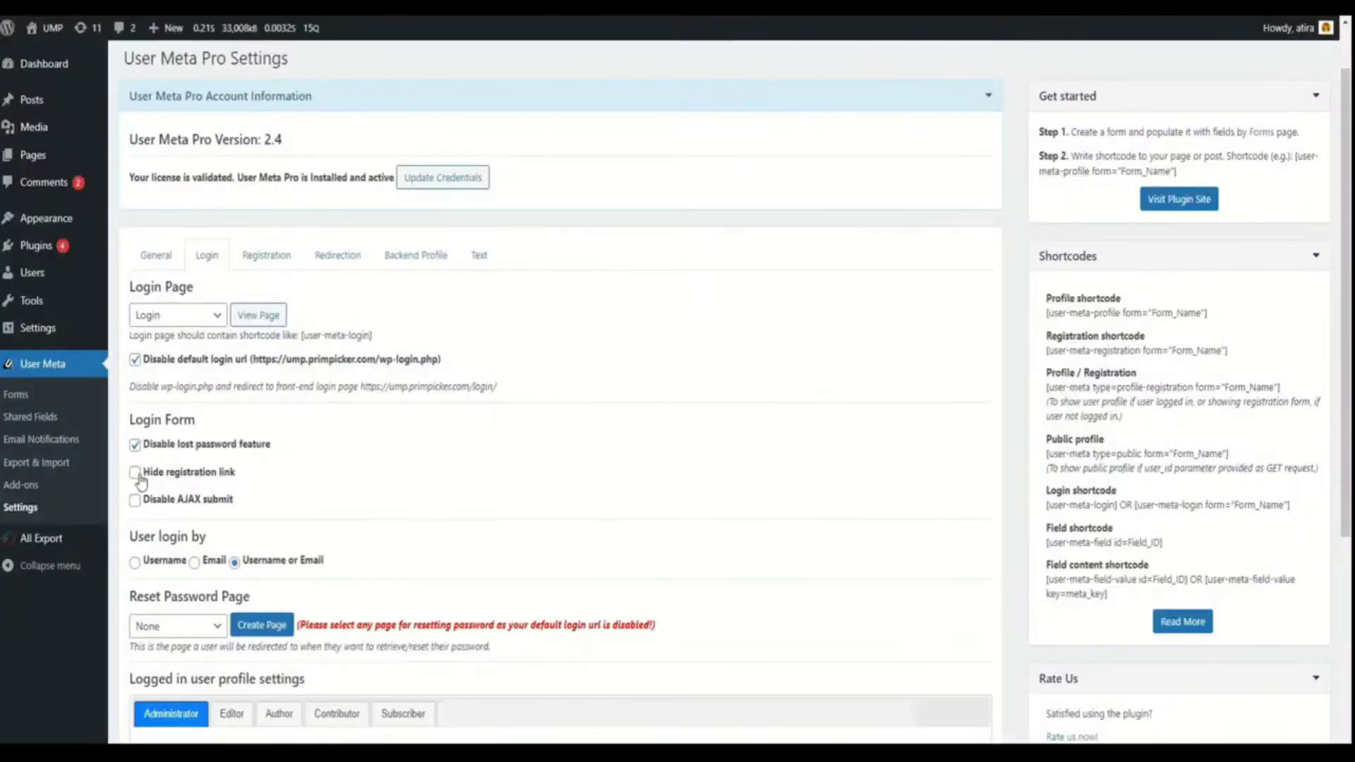
{"action": "left_click", "coordinate": [136, 475]}
{"action": "left_click", "coordinate": [136, 501]}
Try the login-by options, keep username or email, and create a Reset password page
{"action": "left_click", "coordinate": [134, 562]}
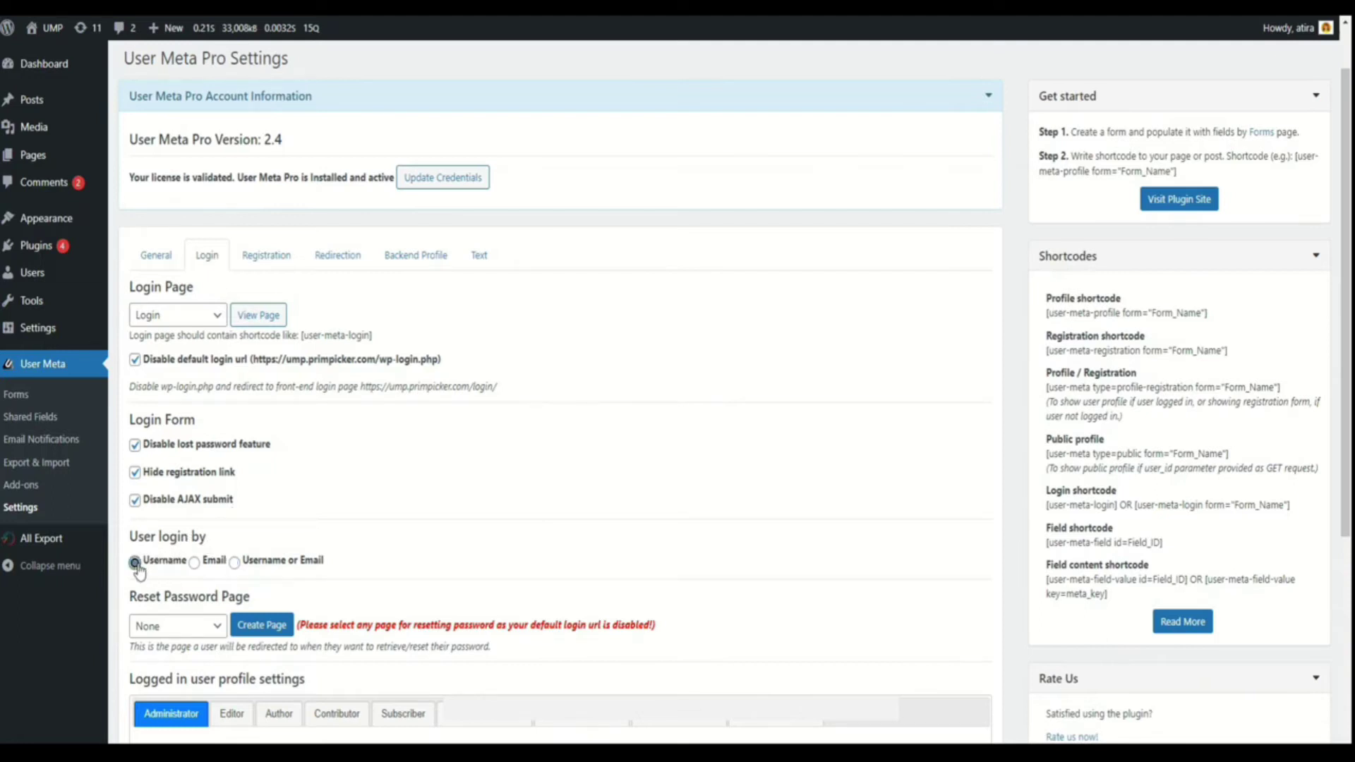
{"action": "left_click", "coordinate": [194, 562]}
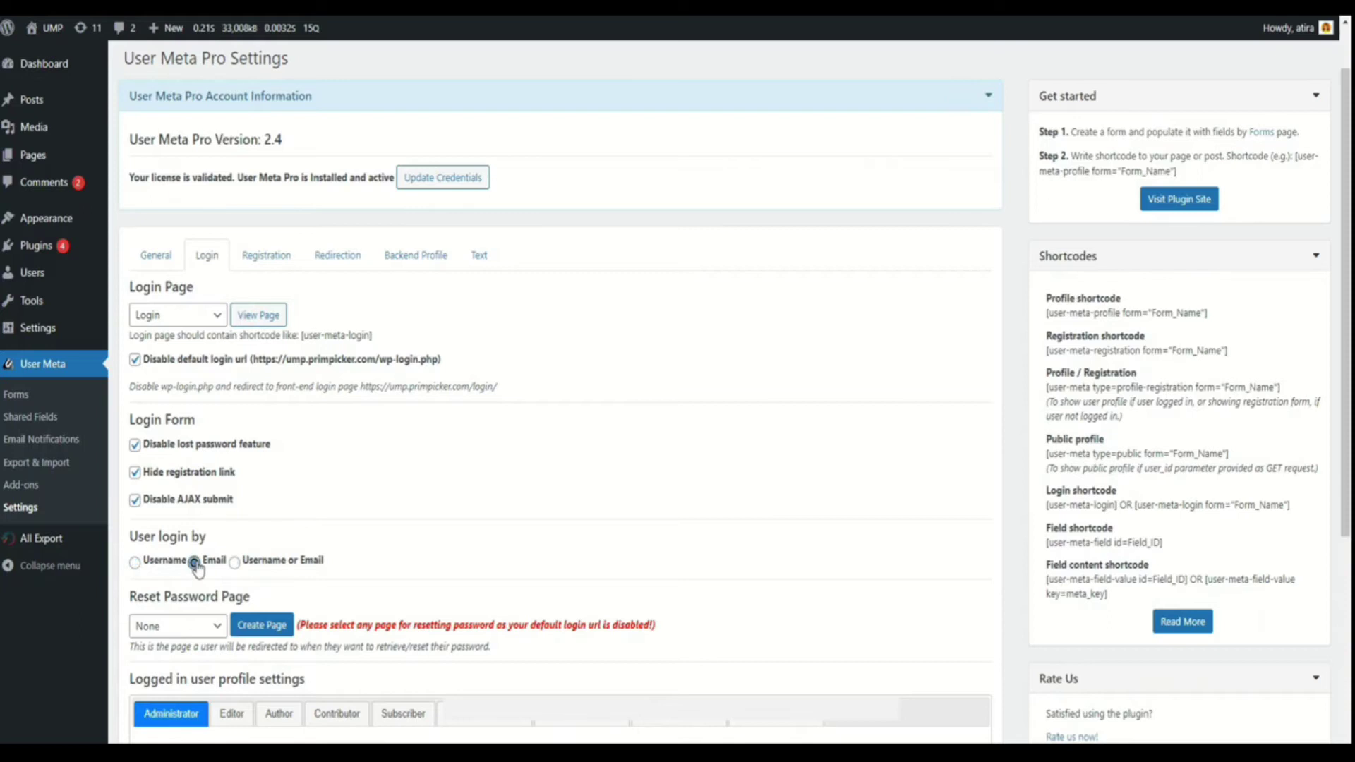
{"action": "left_click", "coordinate": [239, 565]}
{"action": "scroll", "coordinate": [913, 393], "scroll_direction": "up", "scroll_amount": 1}
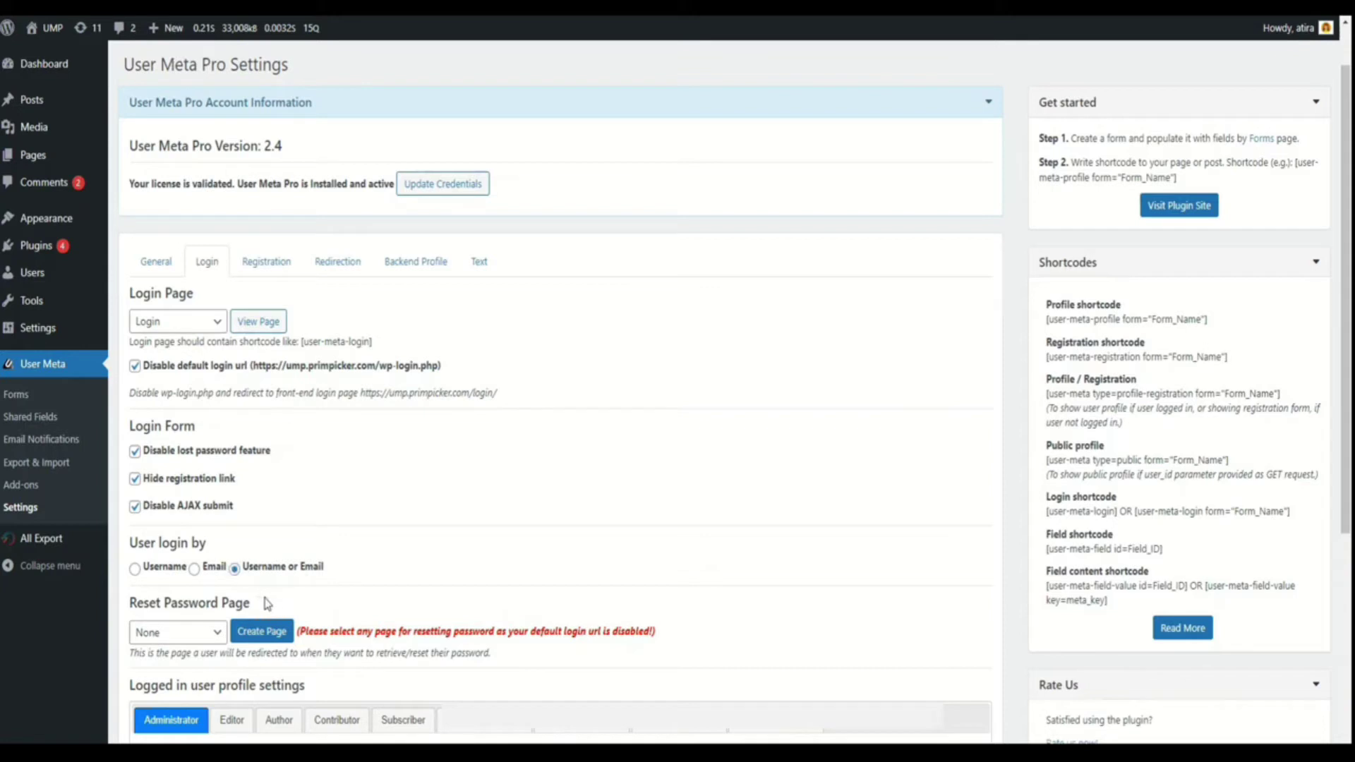
{"action": "left_click", "coordinate": [280, 637]}
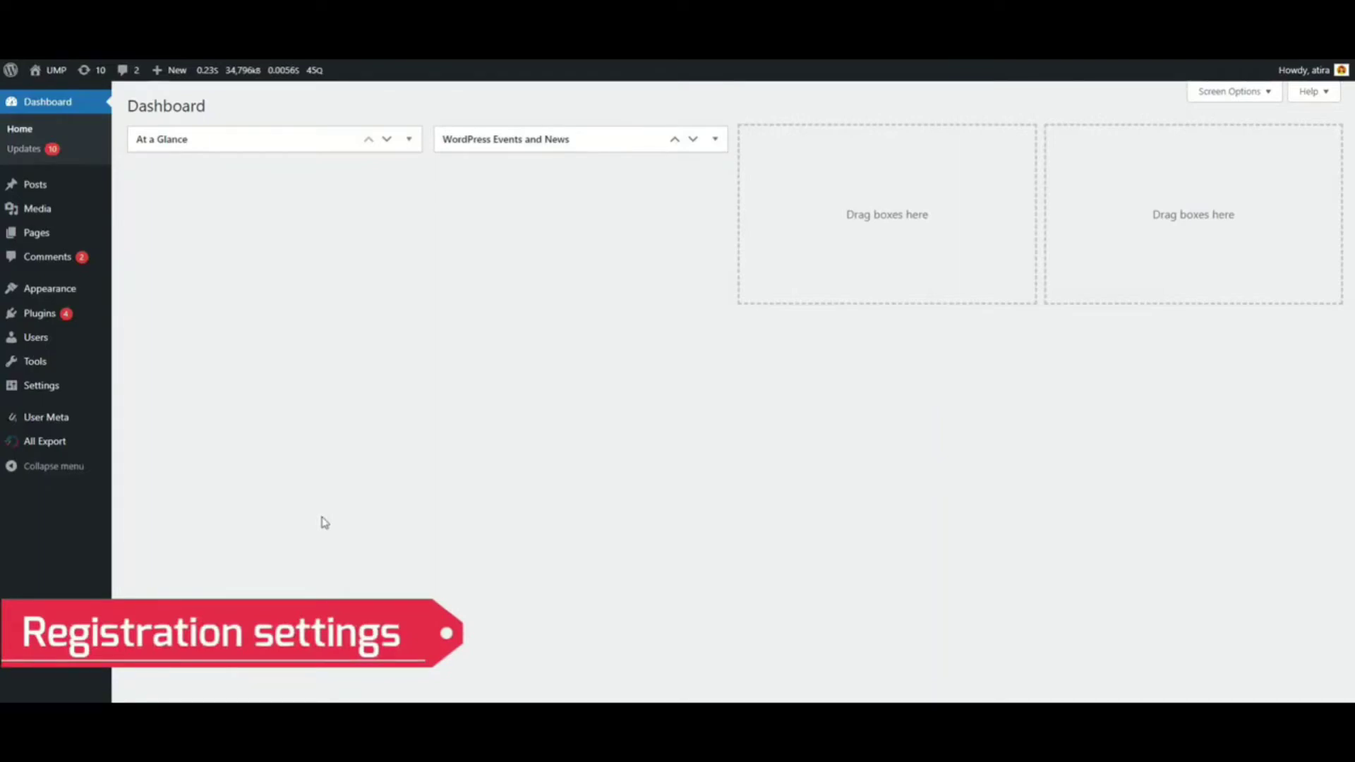
Start a new User Meta form and name it registration
{"action": "mouse_move", "coordinate": [105, 422]}
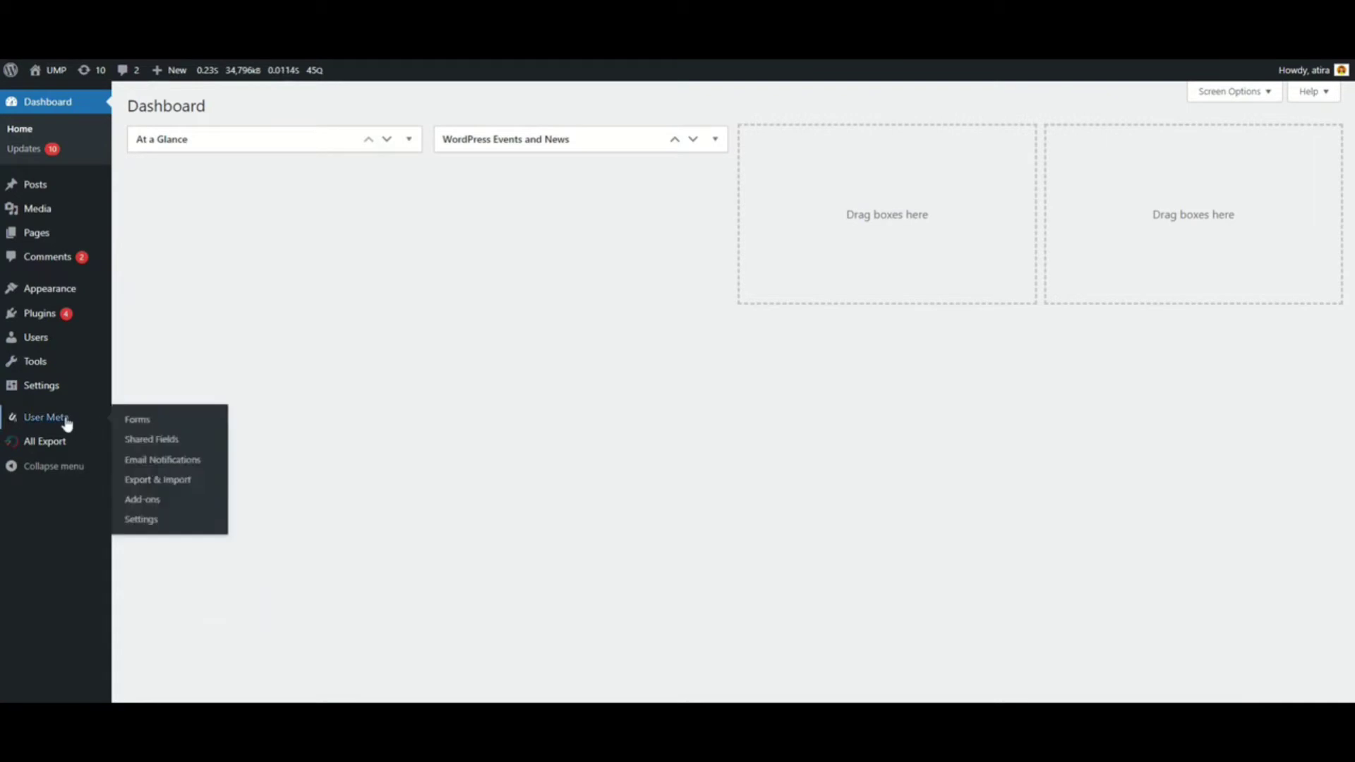
{"action": "left_click", "coordinate": [269, 282]}
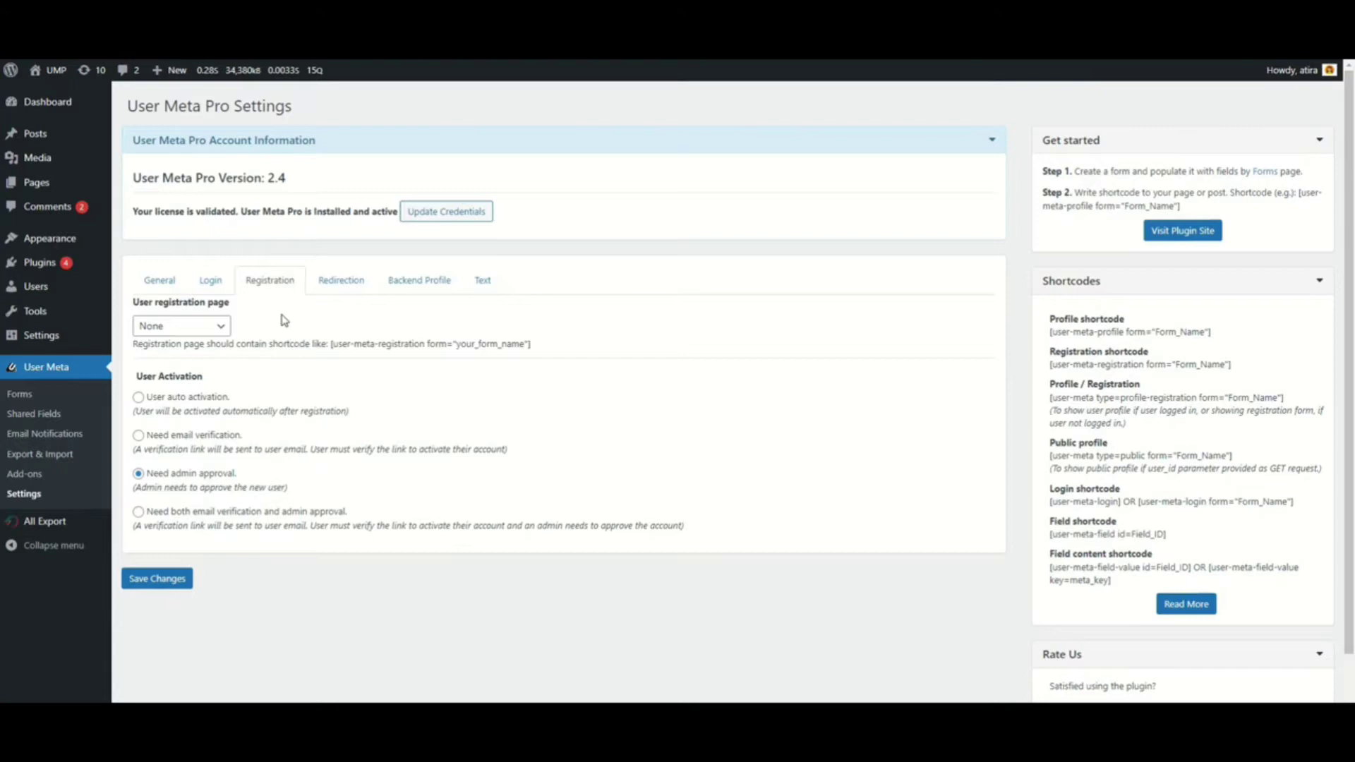
{"action": "left_click", "coordinate": [71, 394]}
{"action": "left_click", "coordinate": [210, 107]}
{"action": "left_click", "coordinate": [271, 114]}
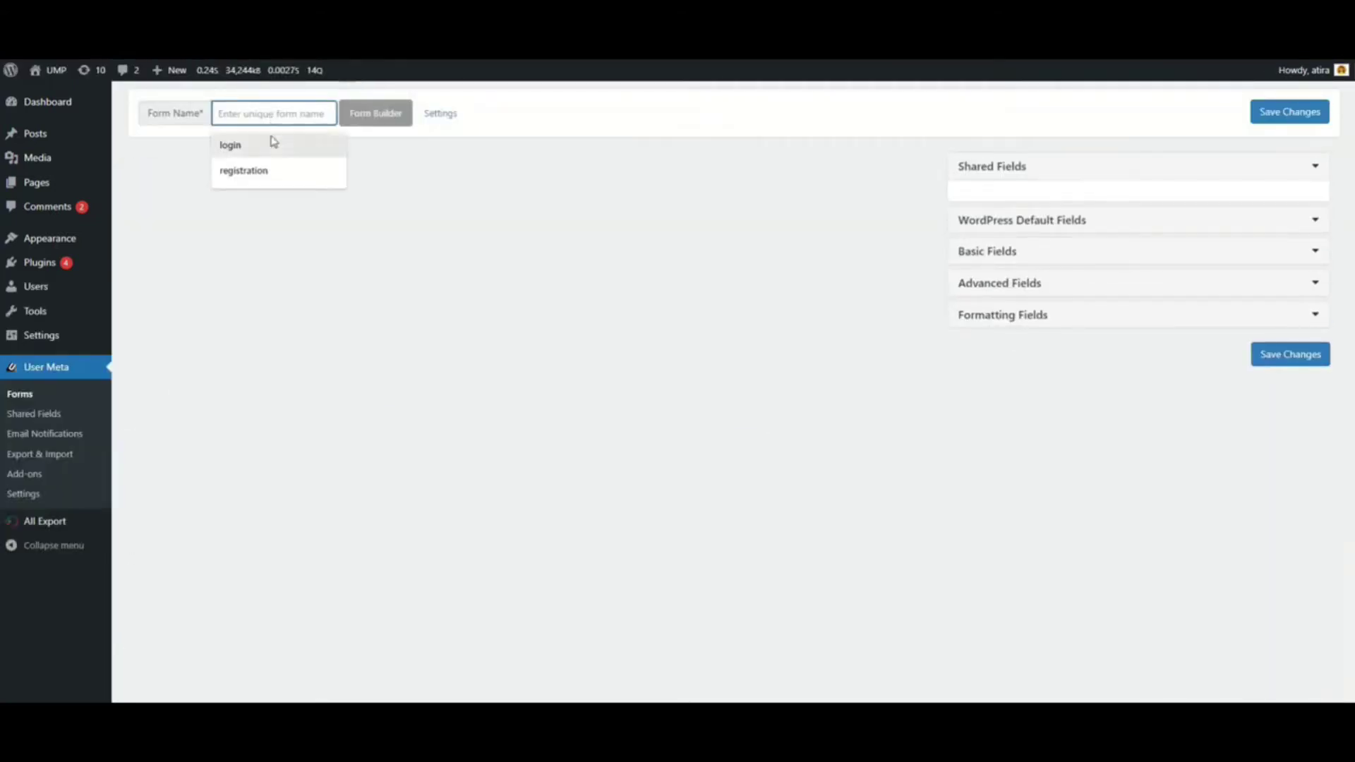
{"action": "left_click", "coordinate": [269, 171]}
Add the Username, Email and Password default fields and save the form
{"action": "left_click", "coordinate": [1044, 222]}
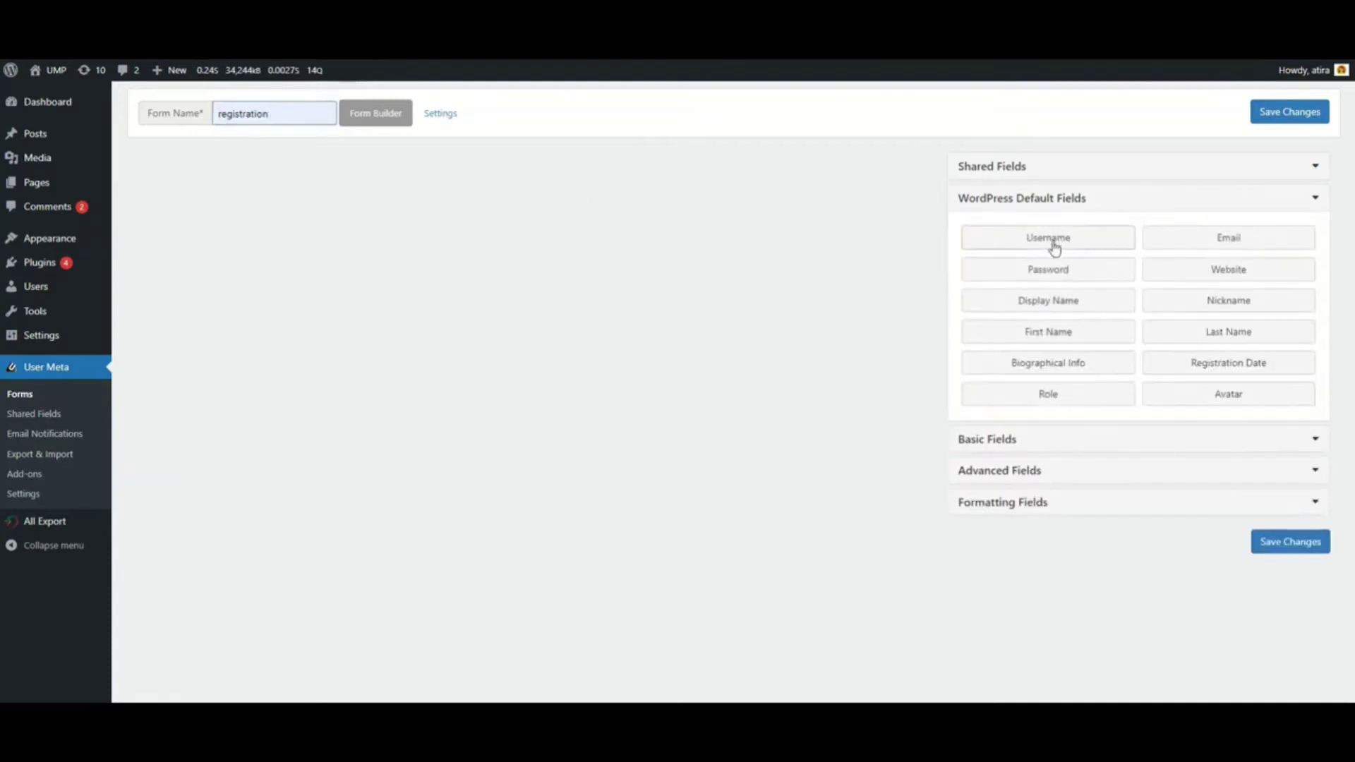
{"action": "left_click", "coordinate": [1108, 246]}
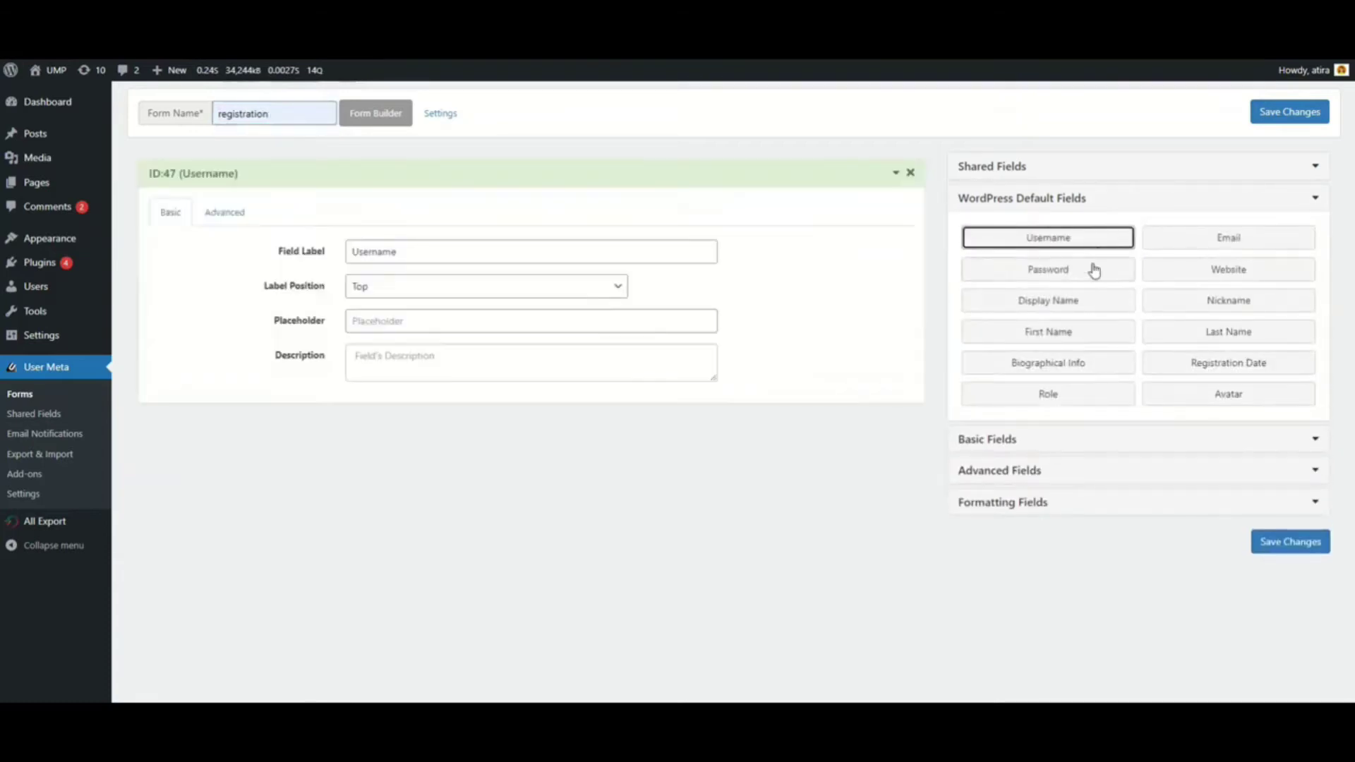
{"action": "left_click", "coordinate": [1230, 242]}
{"action": "left_click", "coordinate": [1062, 213]}
{"action": "left_click", "coordinate": [1274, 474]}
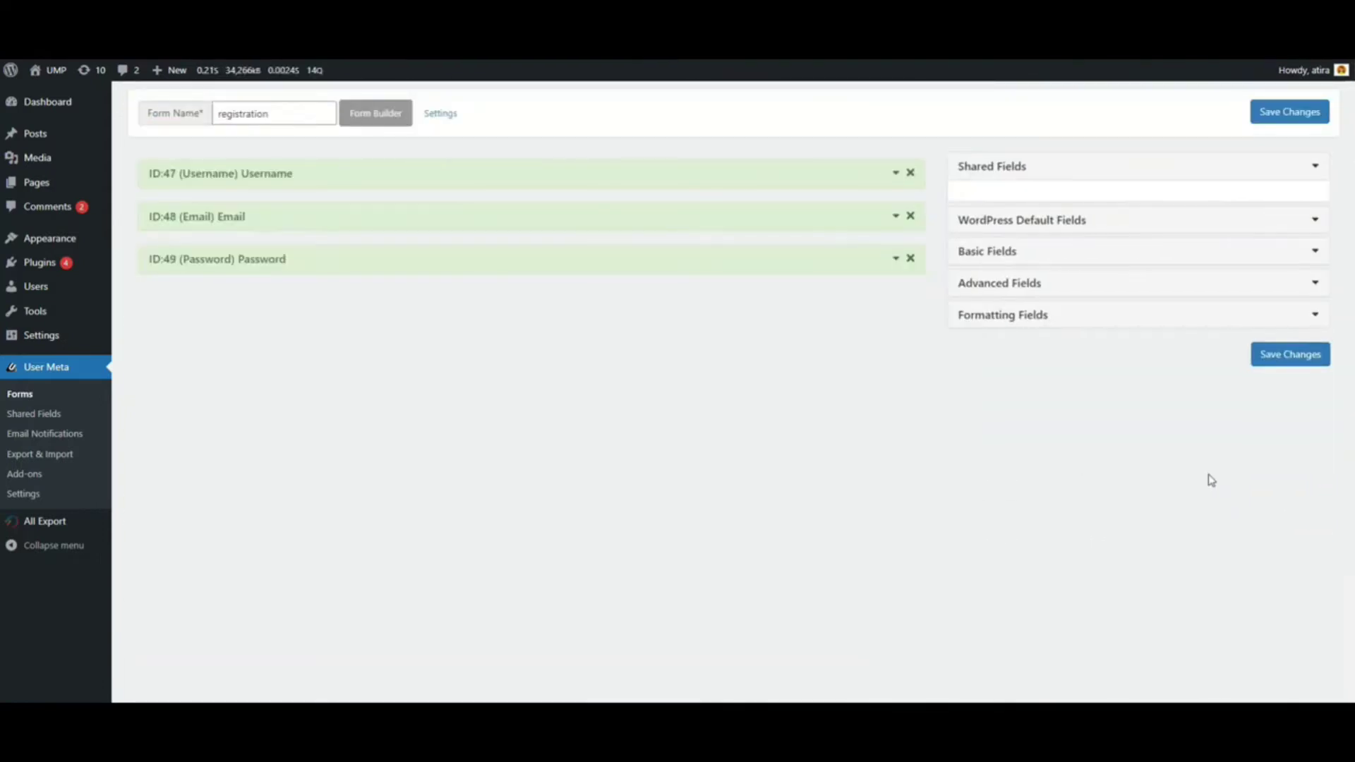
Publish a page titled Registration containing the [user-meta-registration form="registration"] shortcode
{"action": "mouse_move", "coordinate": [30, 187]}
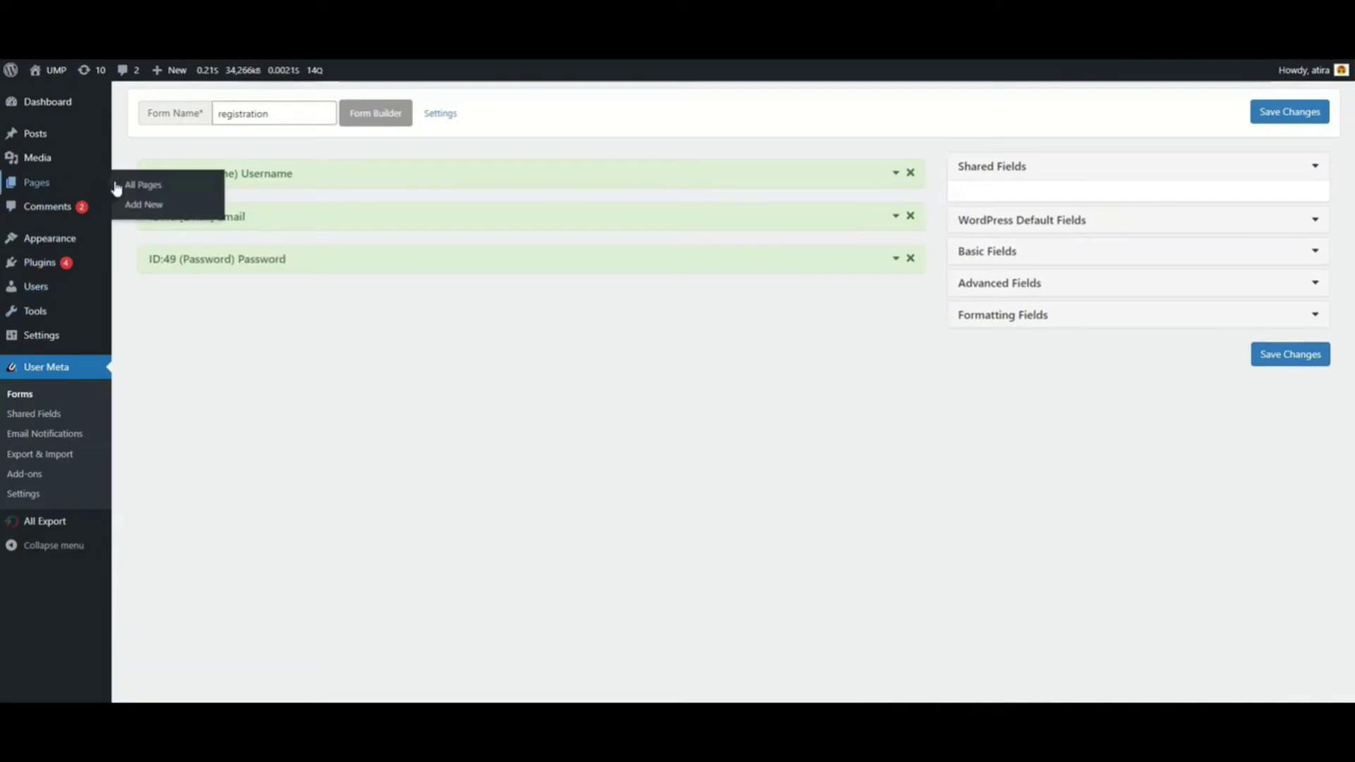
{"action": "left_click", "coordinate": [169, 209]}
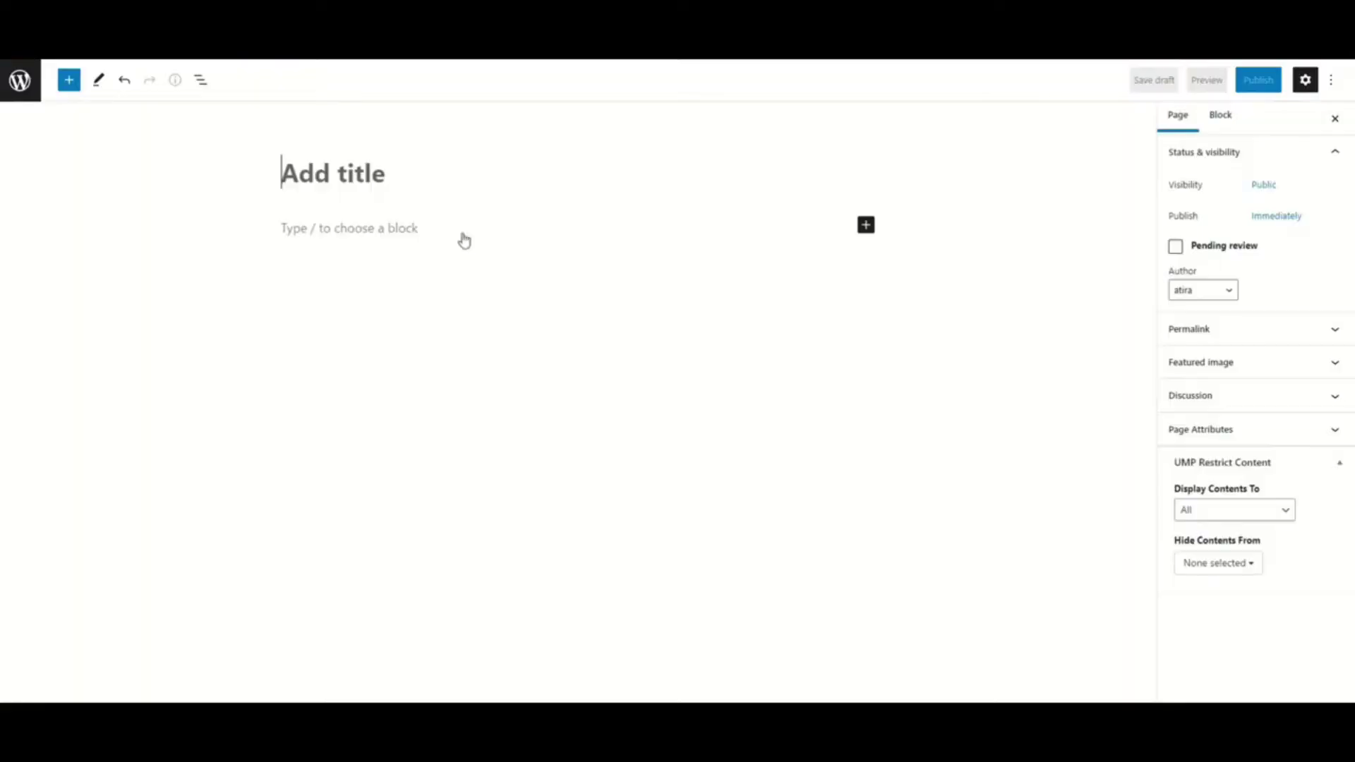
{"action": "type", "text": "Registration"}
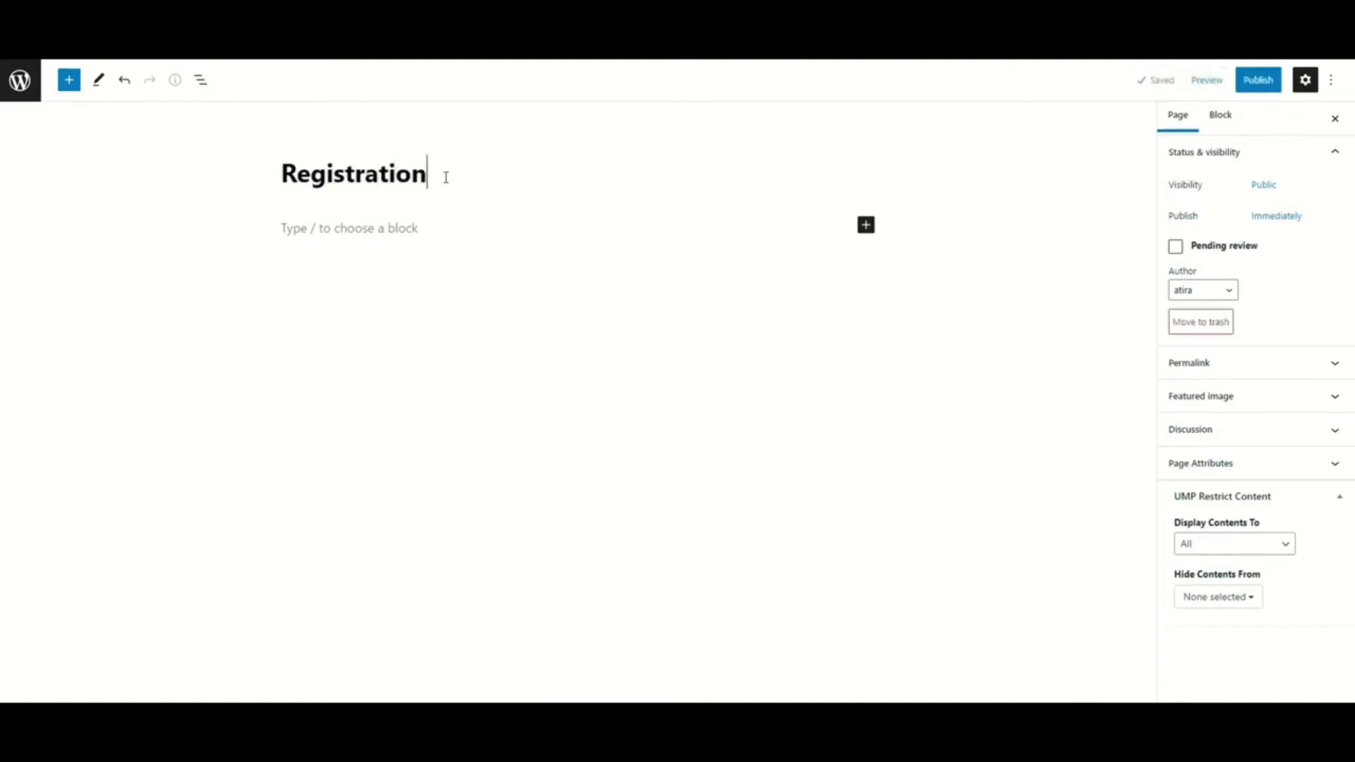
{"action": "left_click", "coordinate": [450, 228]}
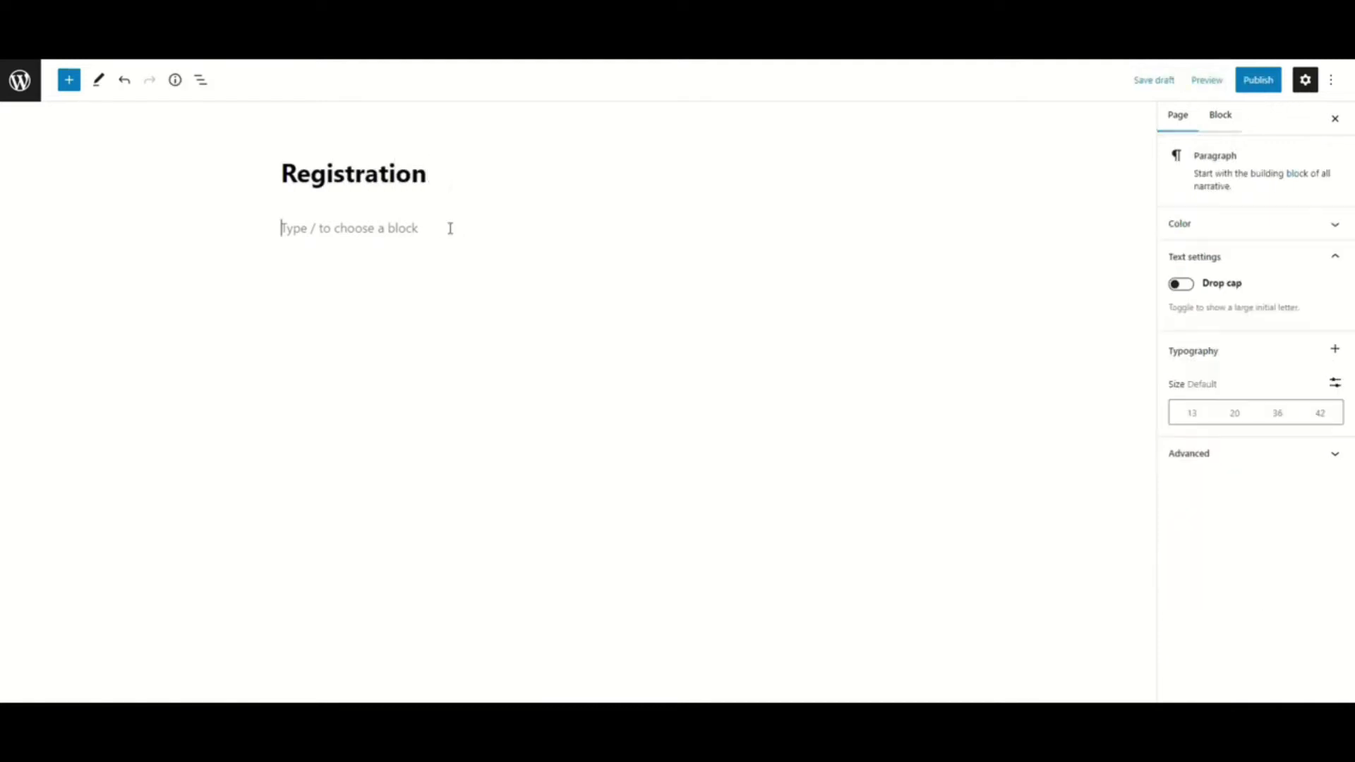
{"action": "type", "text": "[user-meta-registration form=\"registration\"]"}
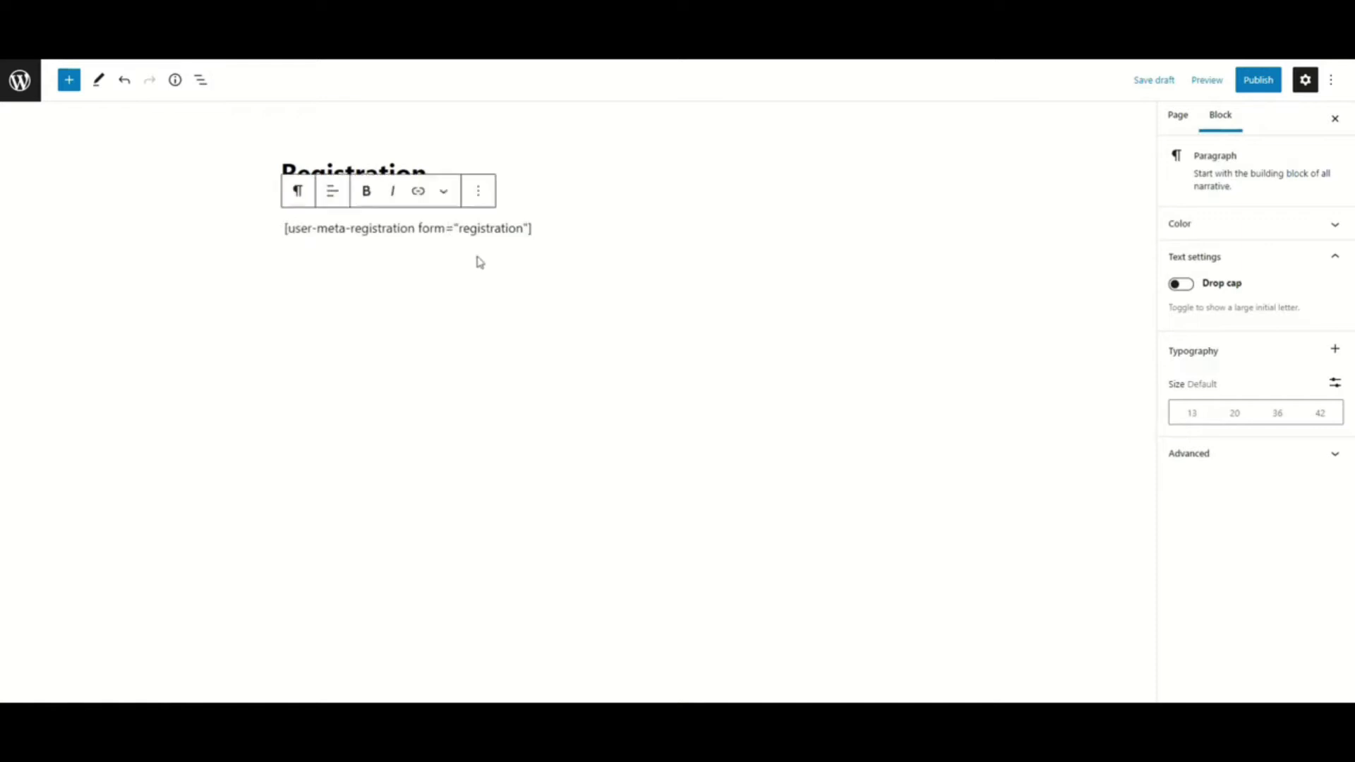
{"action": "left_click", "coordinate": [1263, 86]}
{"action": "left_click", "coordinate": [1219, 85]}
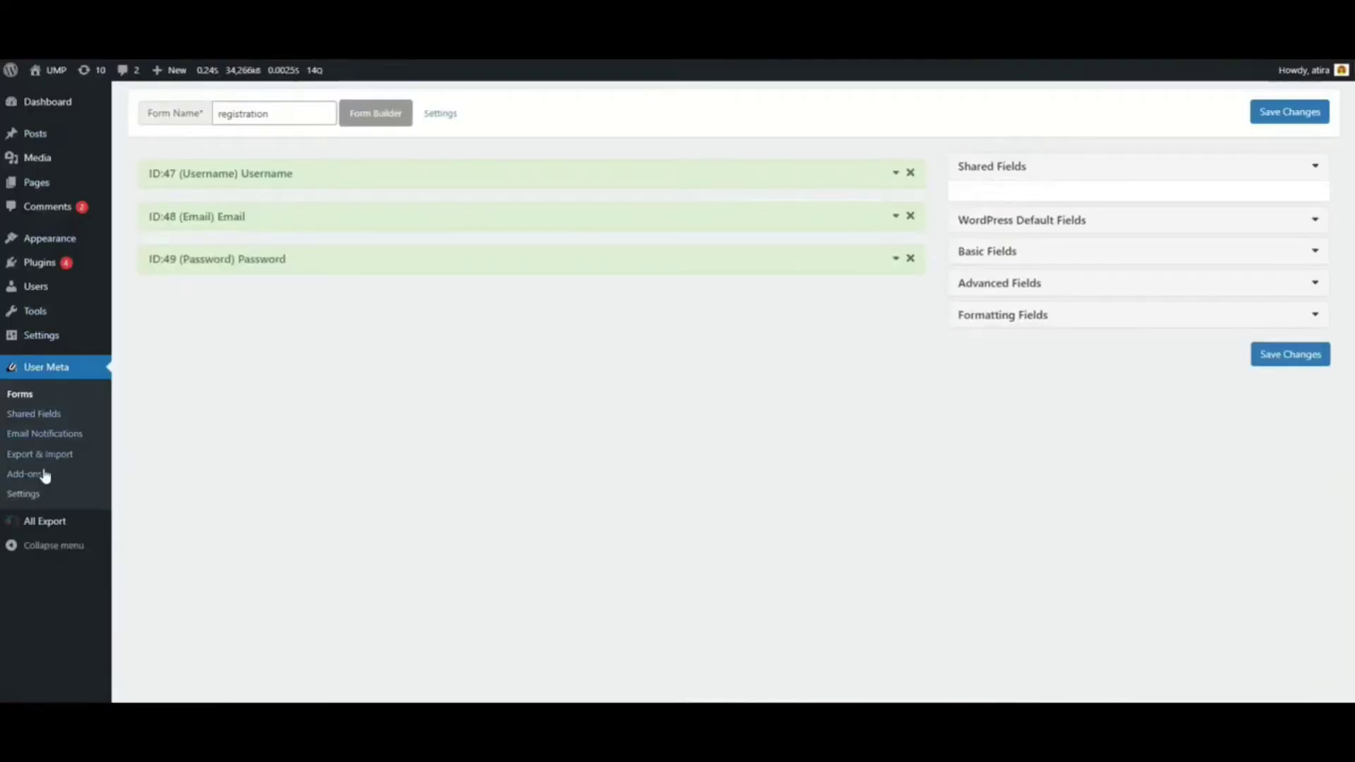
Set Registration as the User Meta Pro user registration page
{"action": "left_click", "coordinate": [34, 494]}
{"action": "left_click", "coordinate": [282, 285]}
{"action": "left_click", "coordinate": [396, 323]}
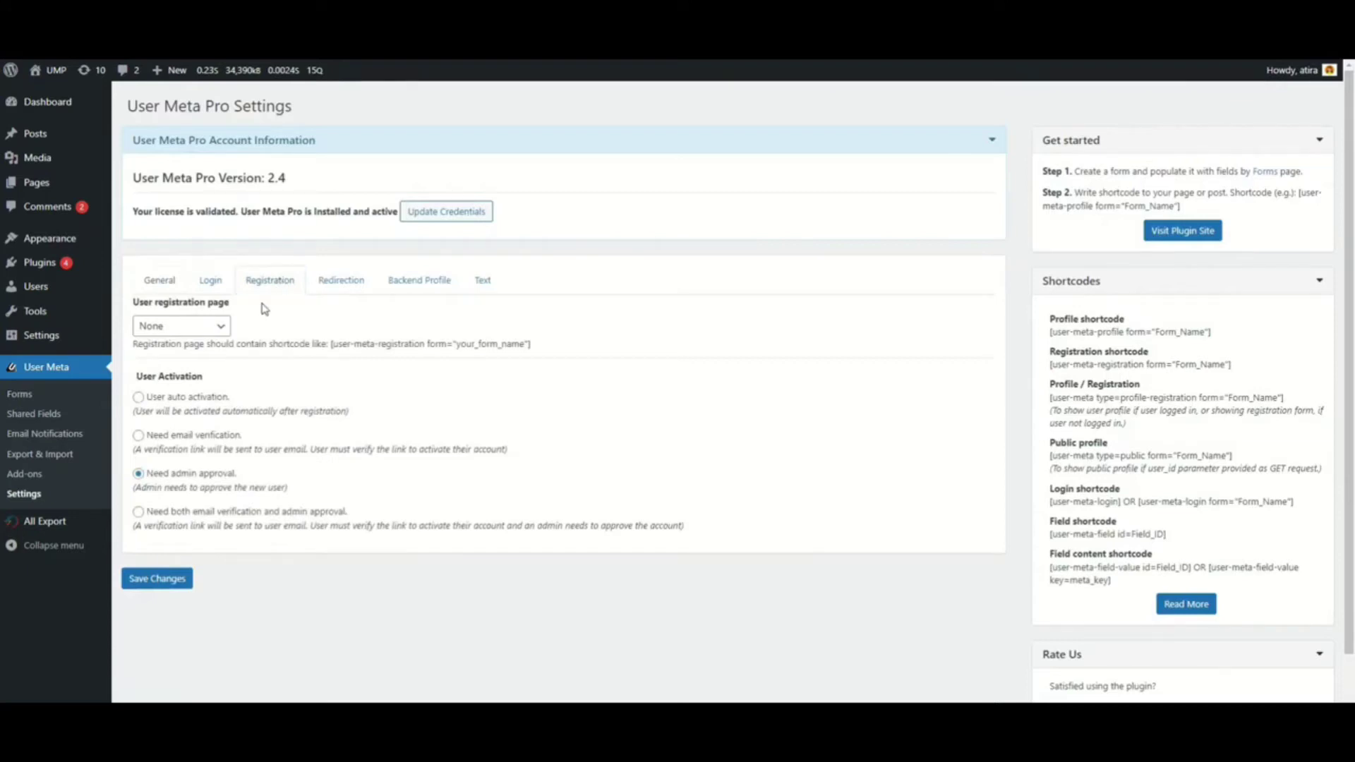
{"action": "left_click", "coordinate": [217, 326]}
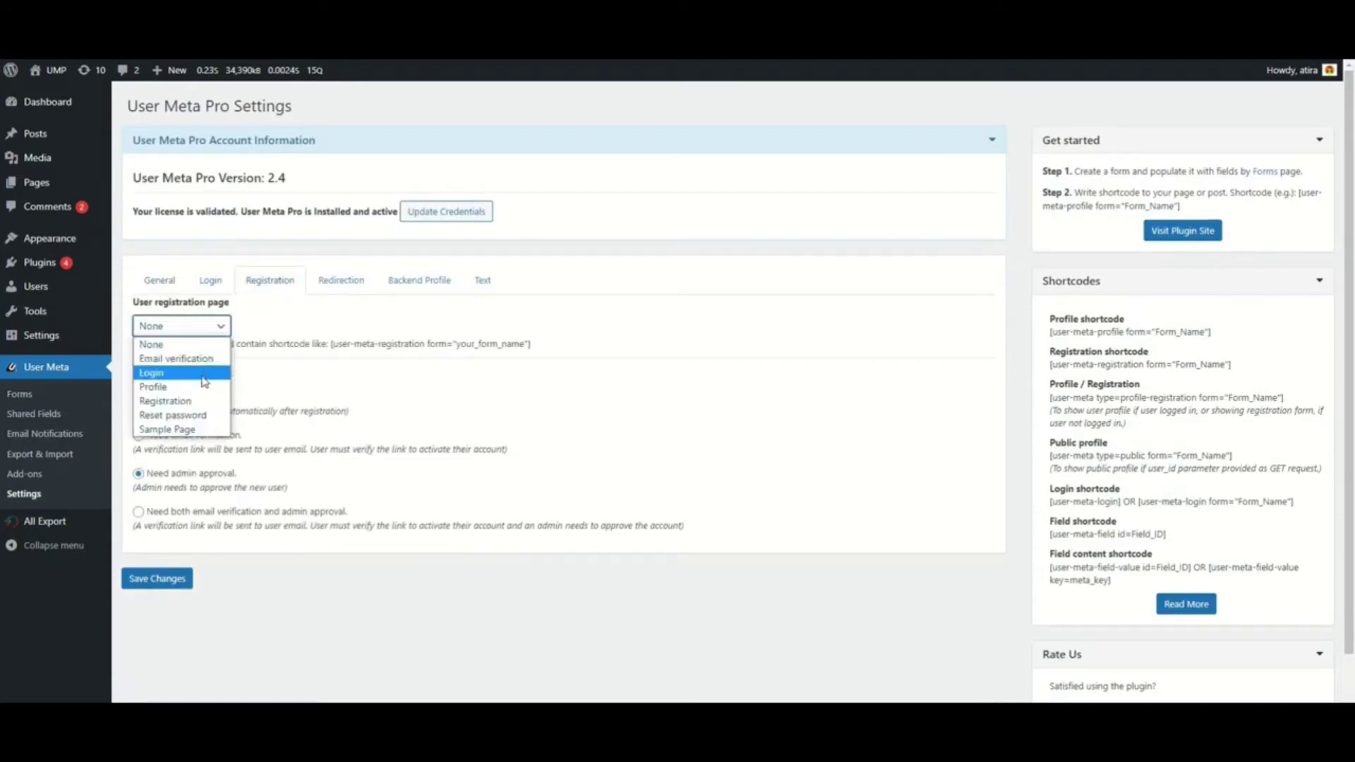
{"action": "left_click", "coordinate": [204, 403]}
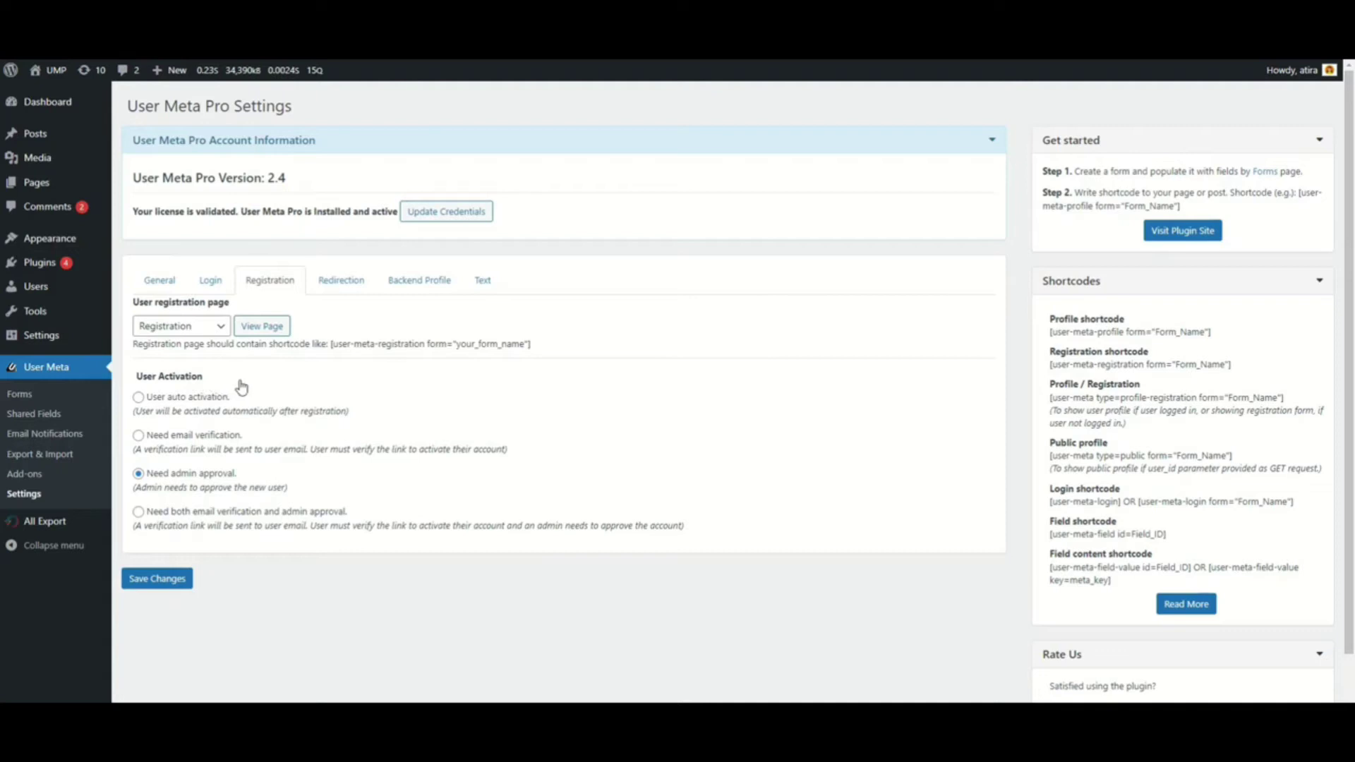
Try auto activation and auto login, then require email verification for new users
{"action": "left_click", "coordinate": [139, 398]}
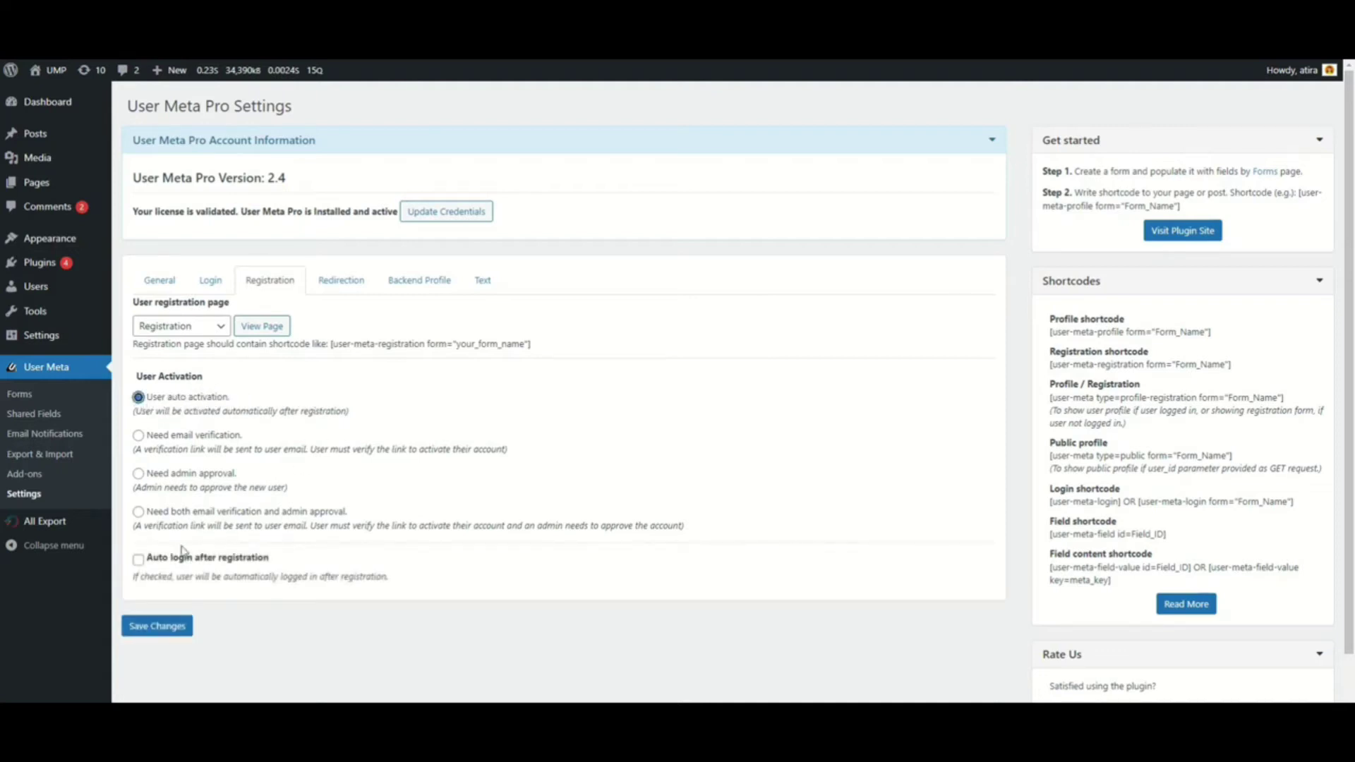
{"action": "left_click", "coordinate": [138, 560]}
{"action": "left_click", "coordinate": [138, 436]}
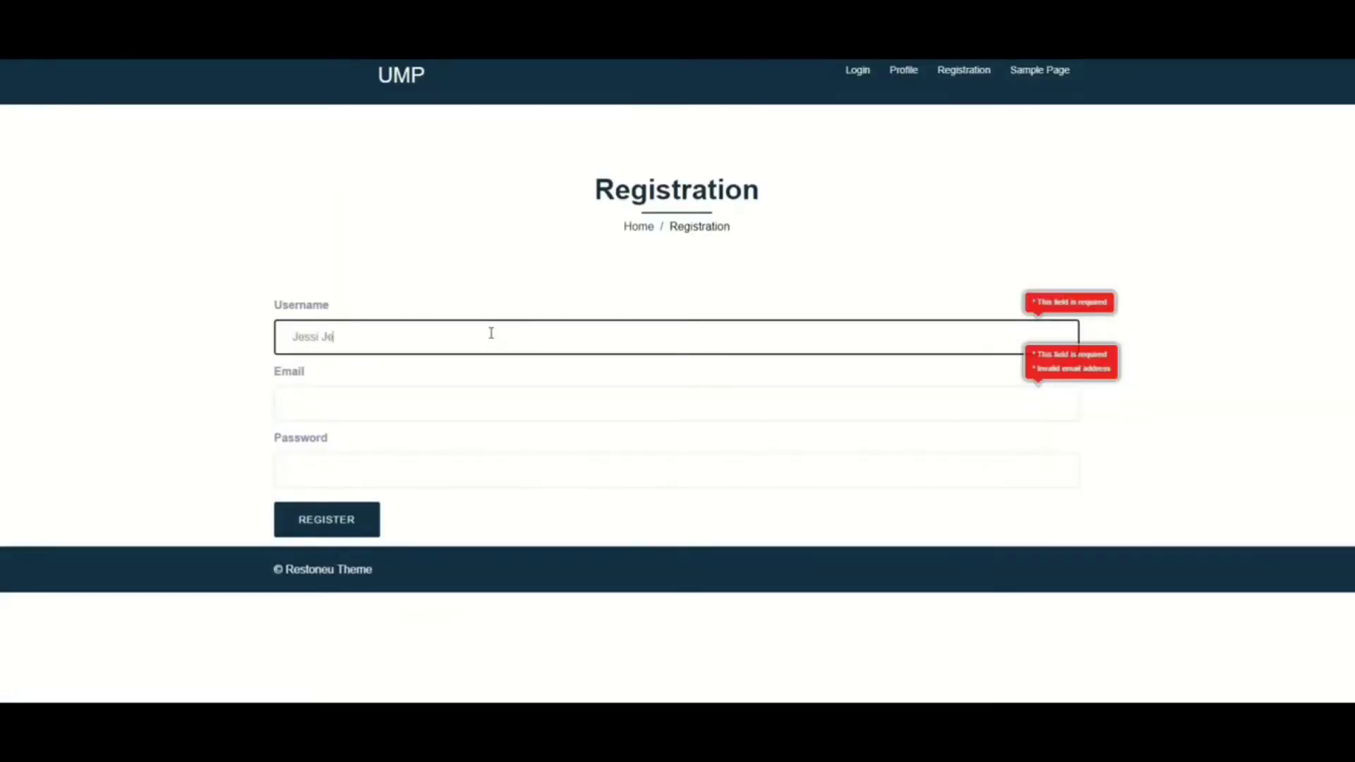
Register a test account with an e-mail and password, then open the emailed verification link
{"action": "left_click", "coordinate": [455, 409]}
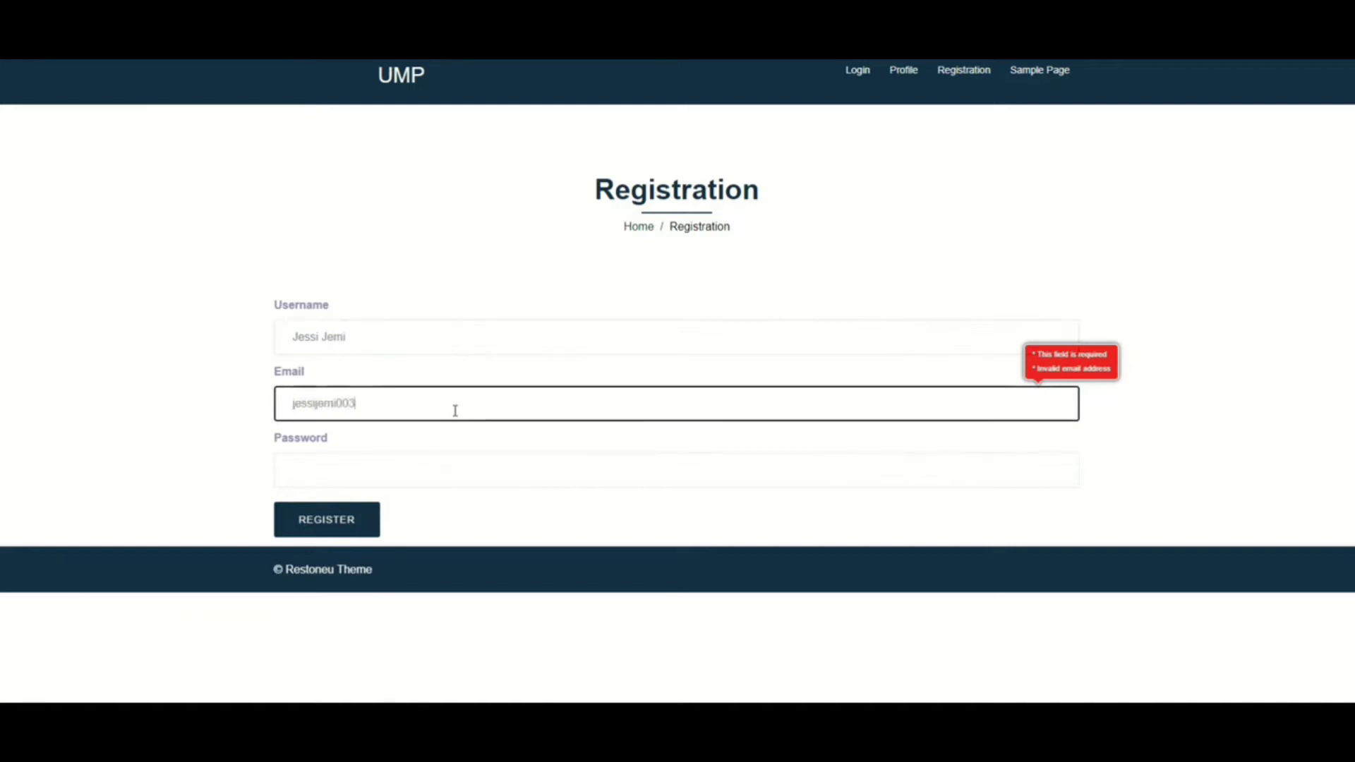
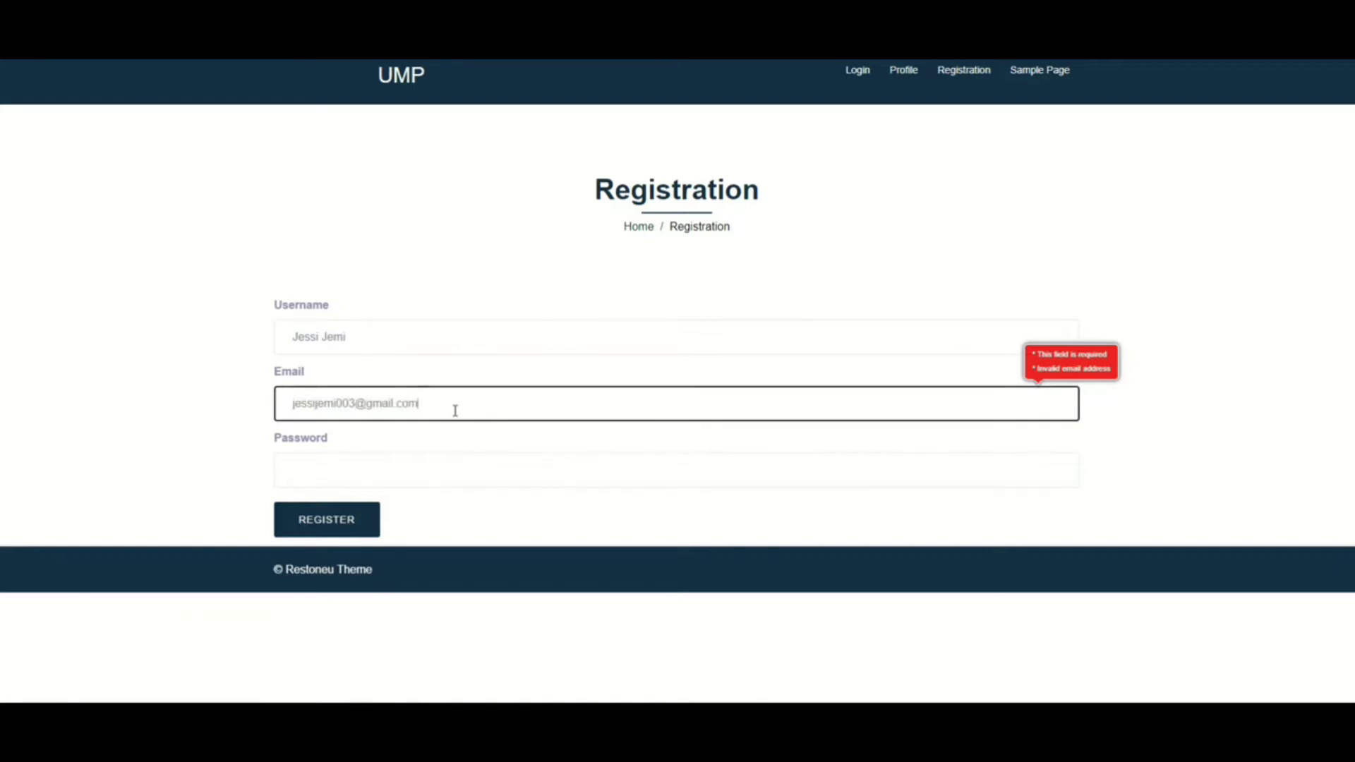
{"action": "left_click", "coordinate": [451, 466]}
{"action": "type", "text": "j"}
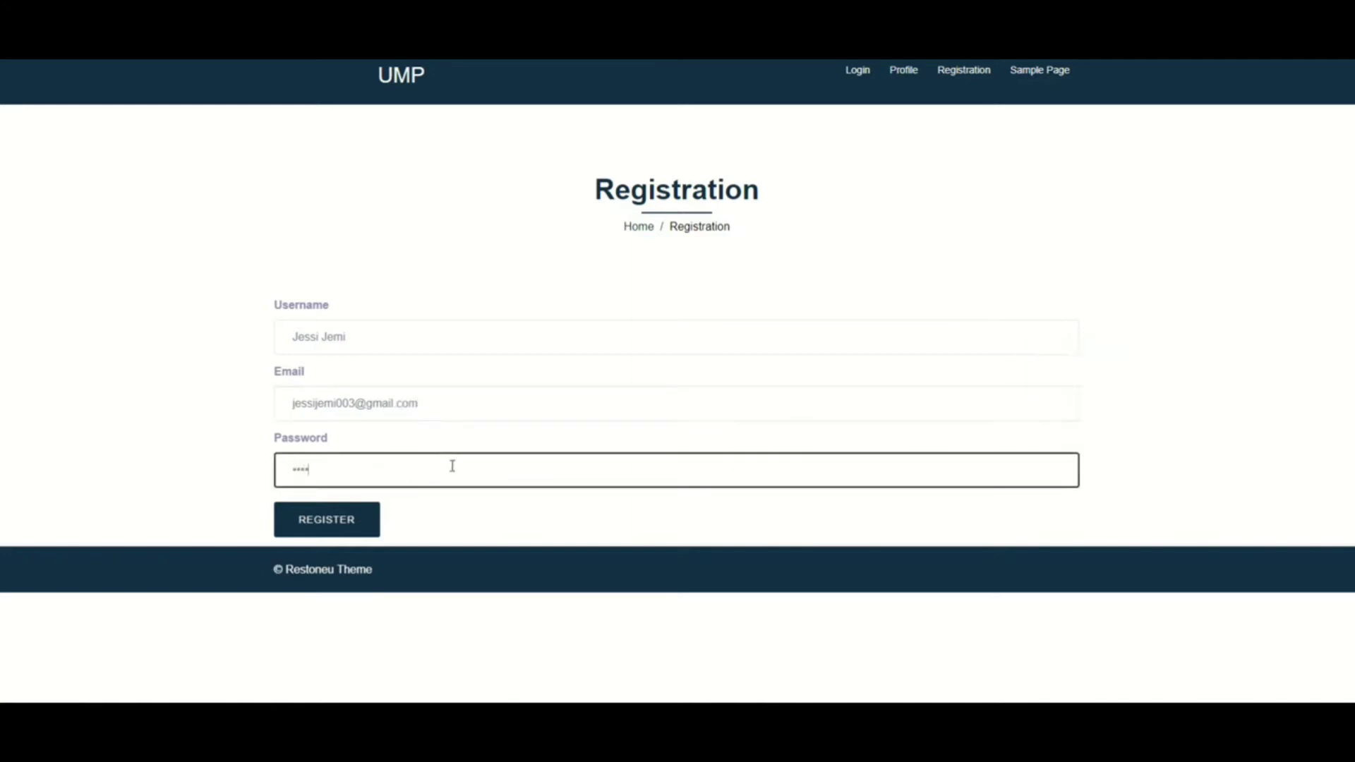
{"action": "left_click", "coordinate": [355, 522]}
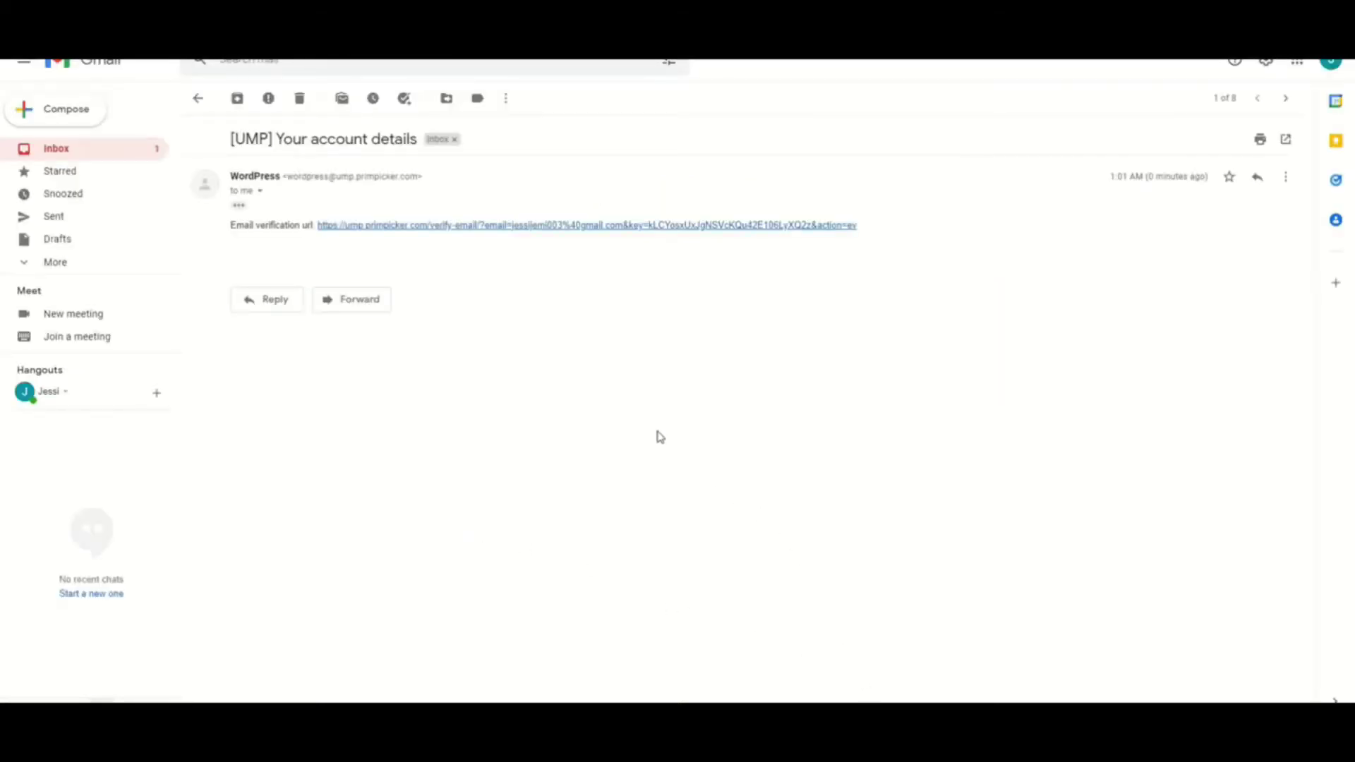
{"action": "left_click", "coordinate": [705, 226]}
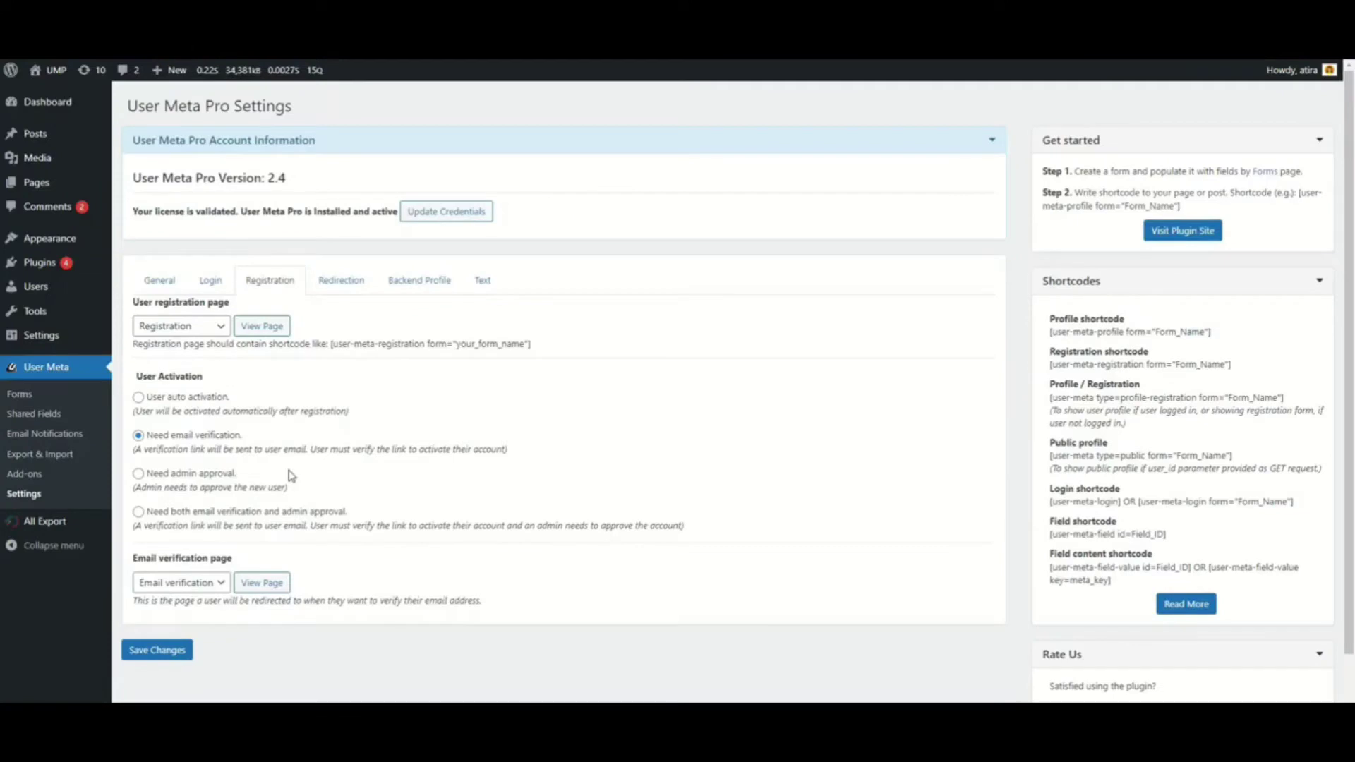
Switch user activation on the Registration tab to Need admin approval
{"action": "left_click", "coordinate": [139, 473]}
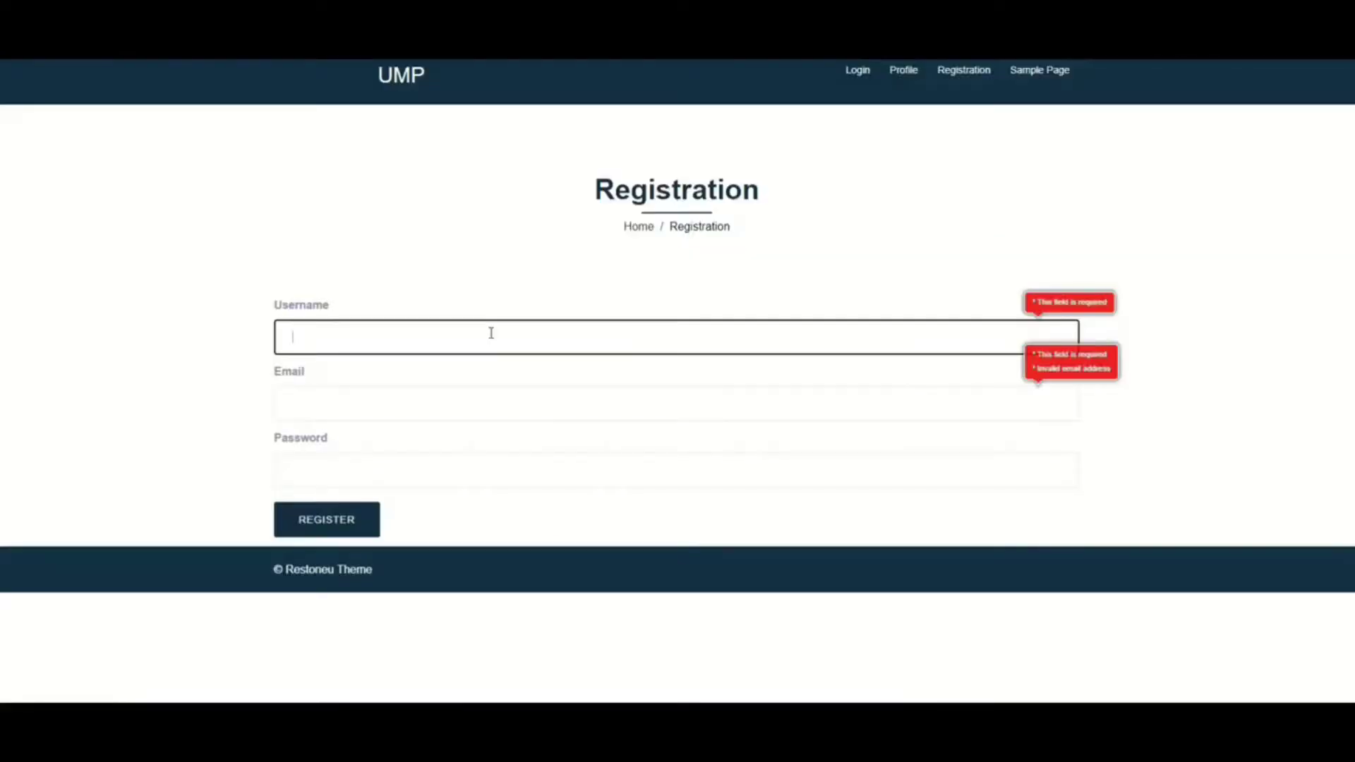
Fill in the test account's username, e-mail address and password, then submit the Registration form
{"action": "type", "text": "ssi"}
{"action": "left_click", "coordinate": [455, 411]}
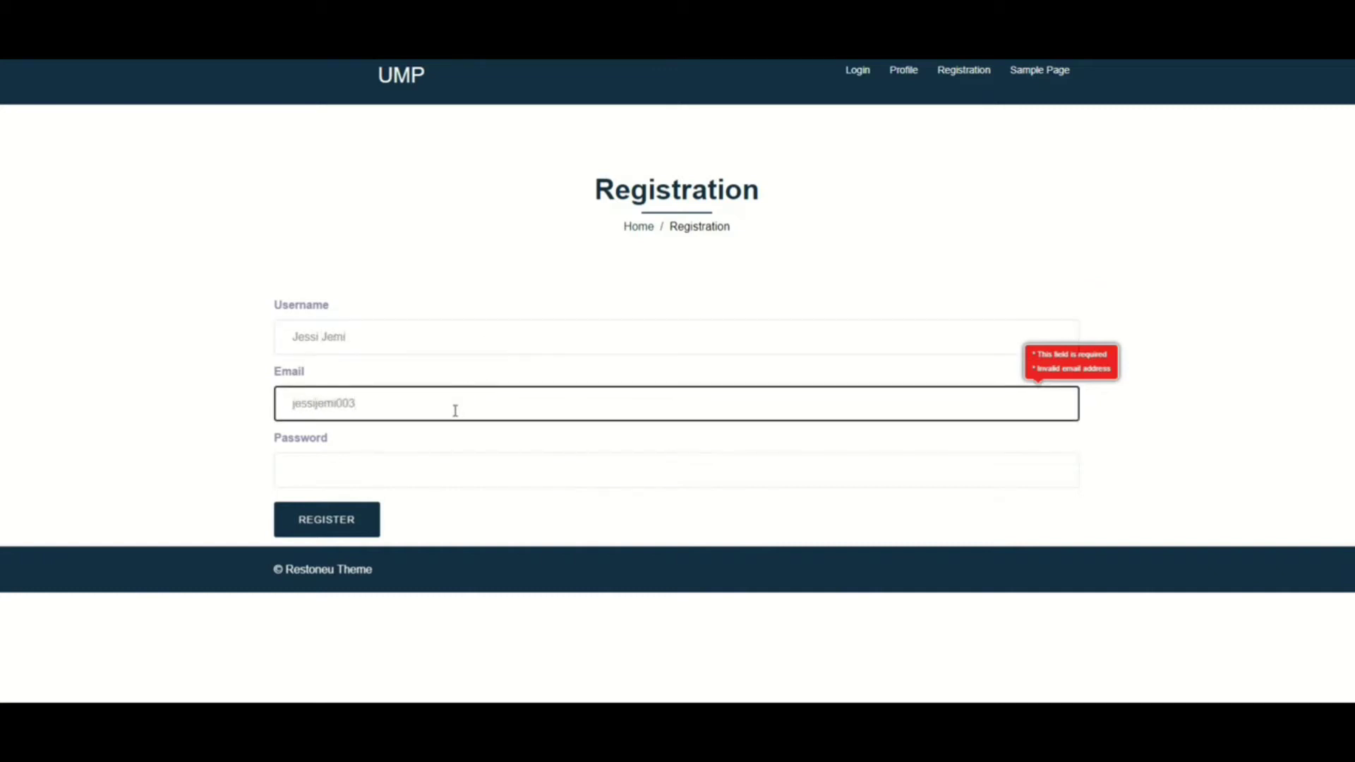
{"action": "left_click", "coordinate": [452, 466]}
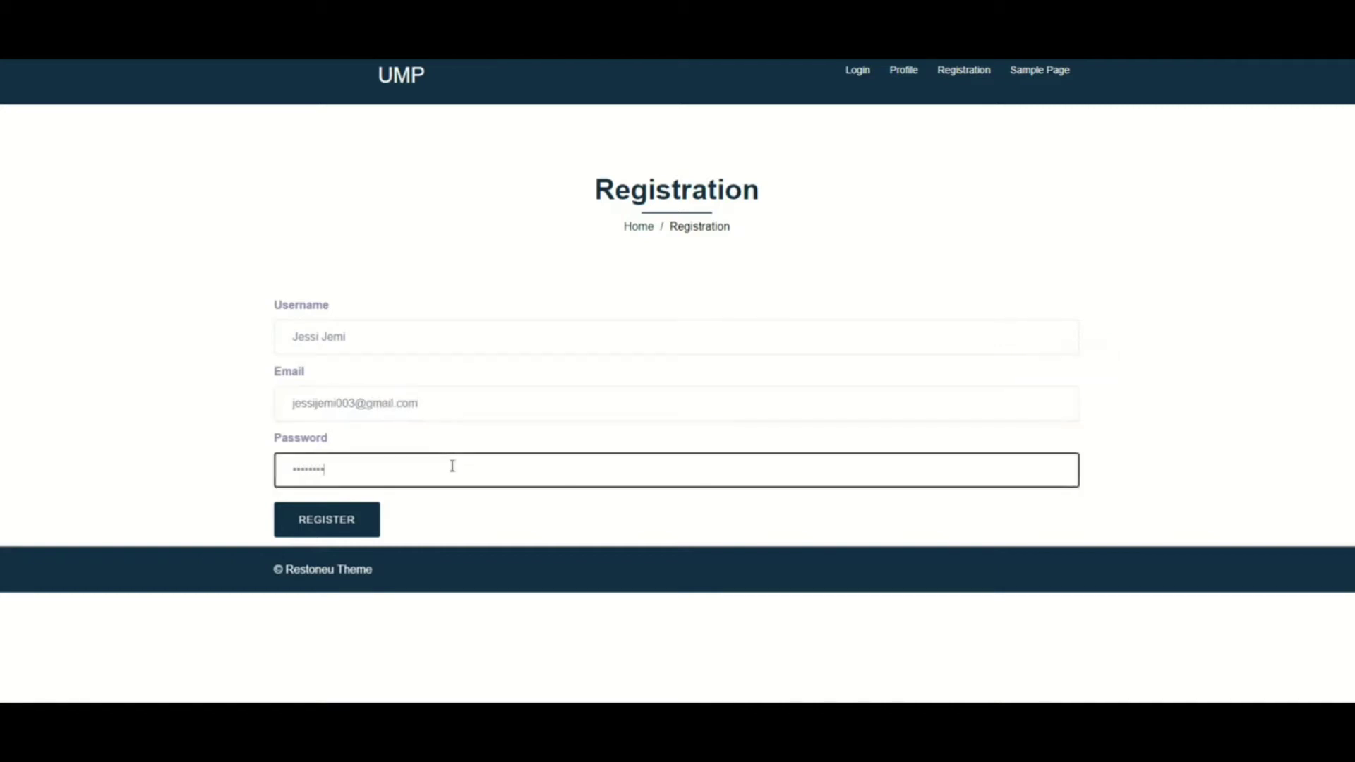
{"action": "left_click", "coordinate": [339, 521]}
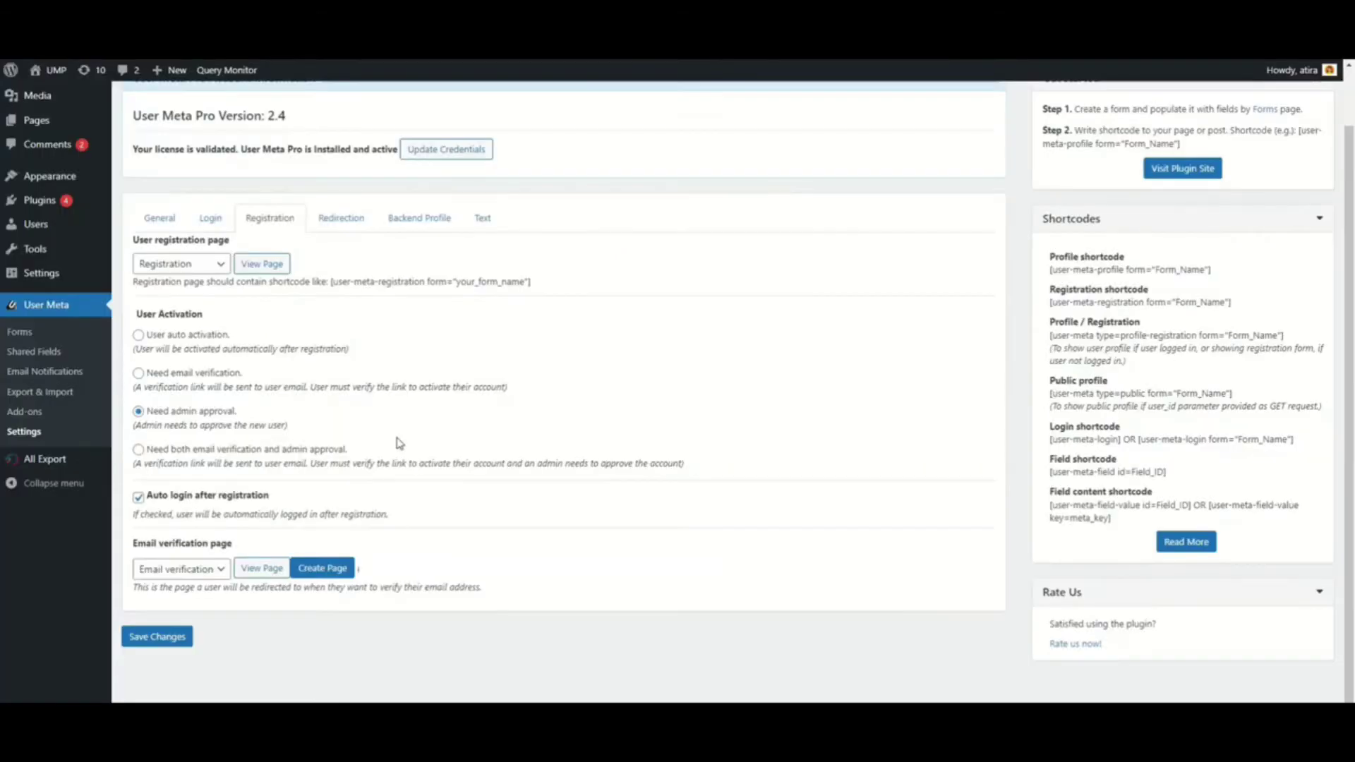
Set user activation to 'Need both email verification and admin approval' and save the settings
{"action": "left_click", "coordinate": [139, 450]}
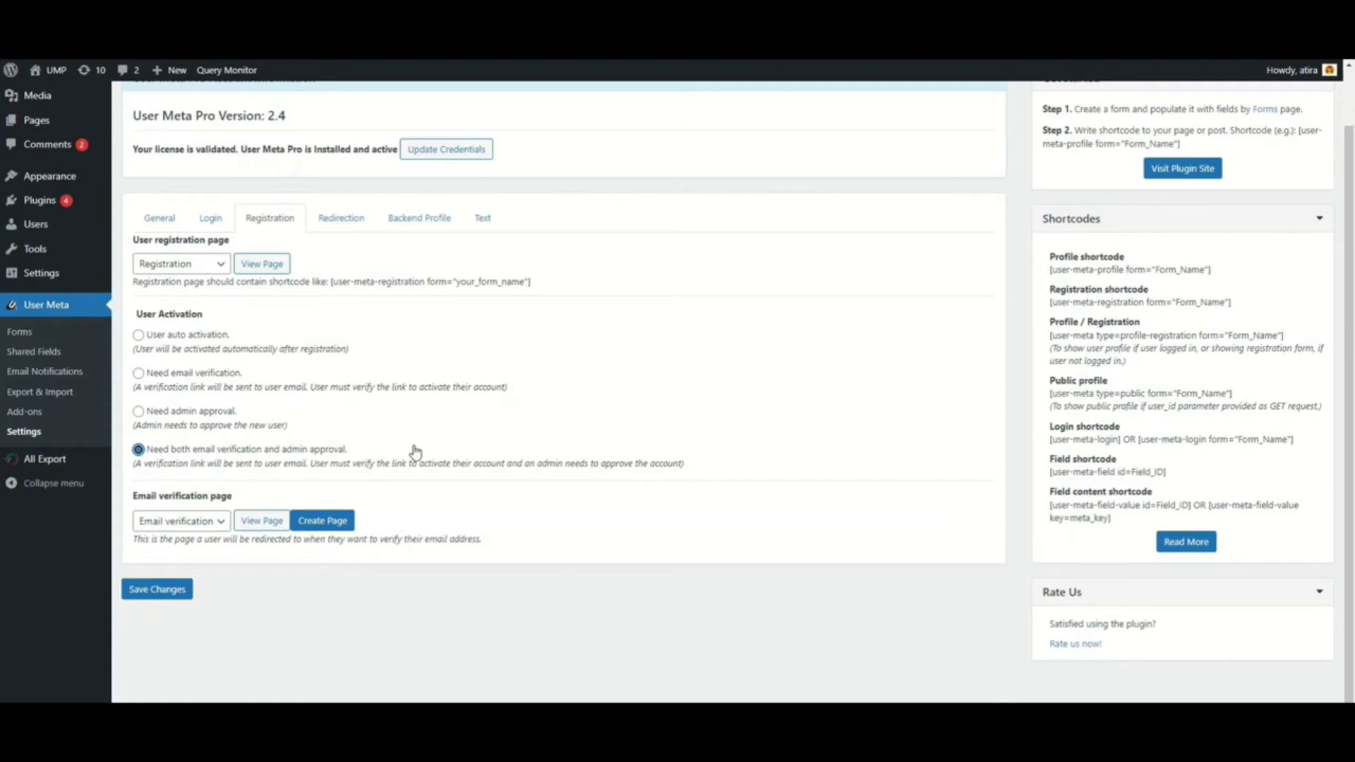
{"action": "scroll", "coordinate": [417, 452], "scroll_direction": "up", "scroll_amount": 2}
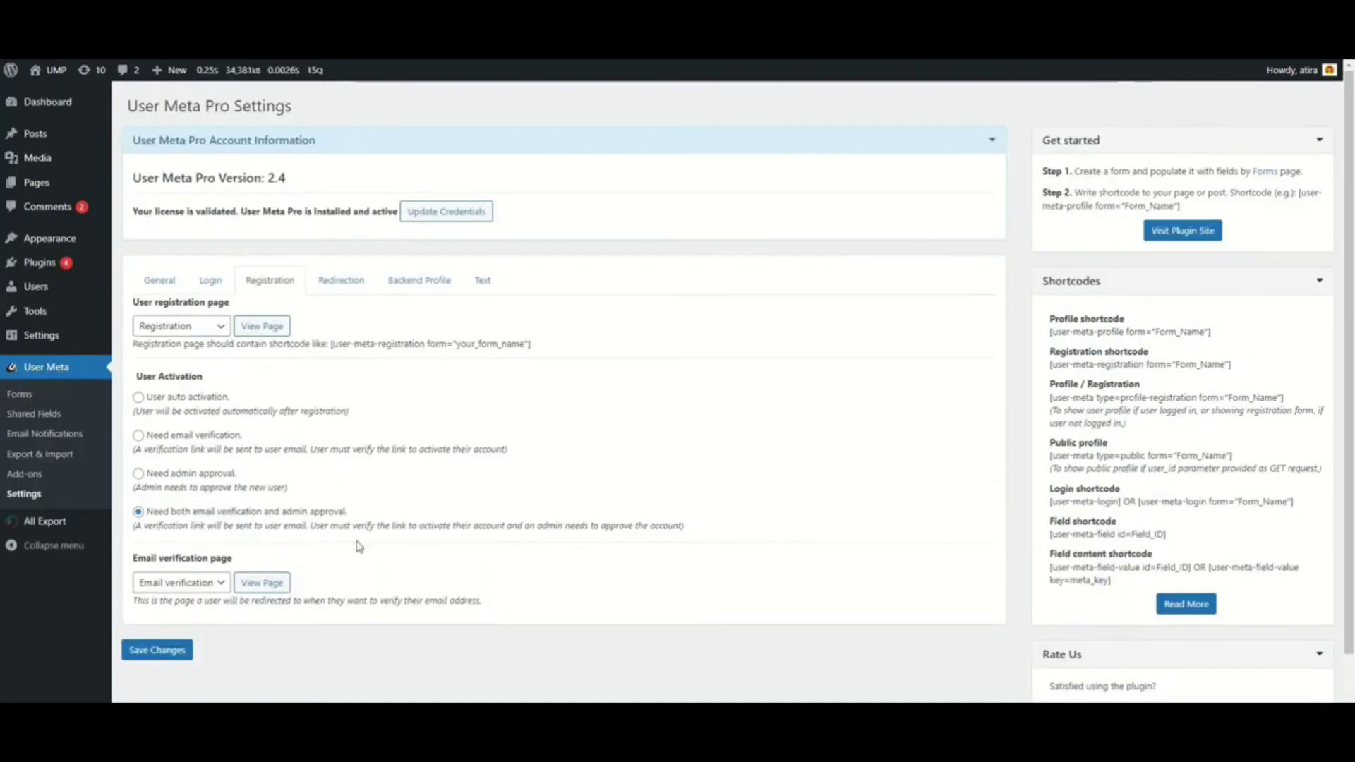
{"action": "left_click", "coordinate": [175, 648]}
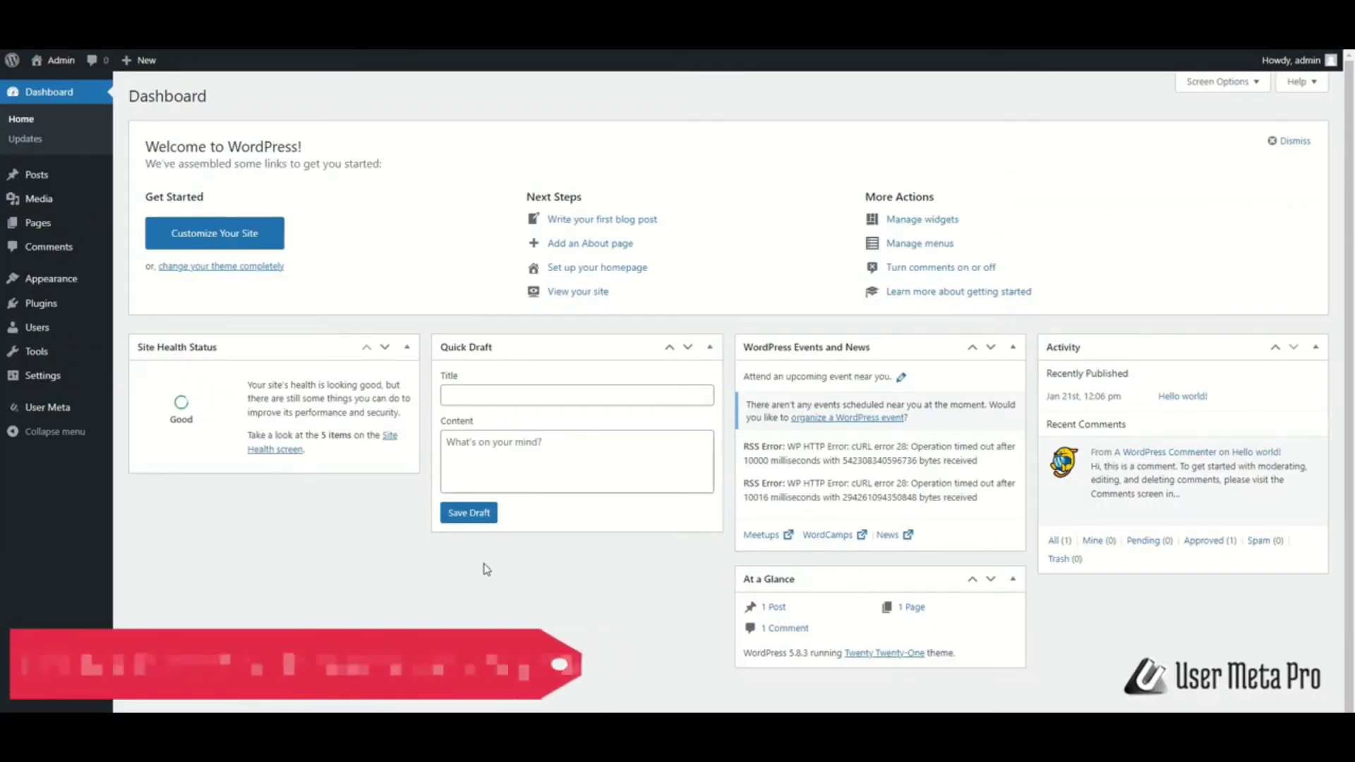
Go to User Meta > Shared Fields, expand the field groups and add a Drop Down field
{"action": "mouse_move", "coordinate": [112, 419]}
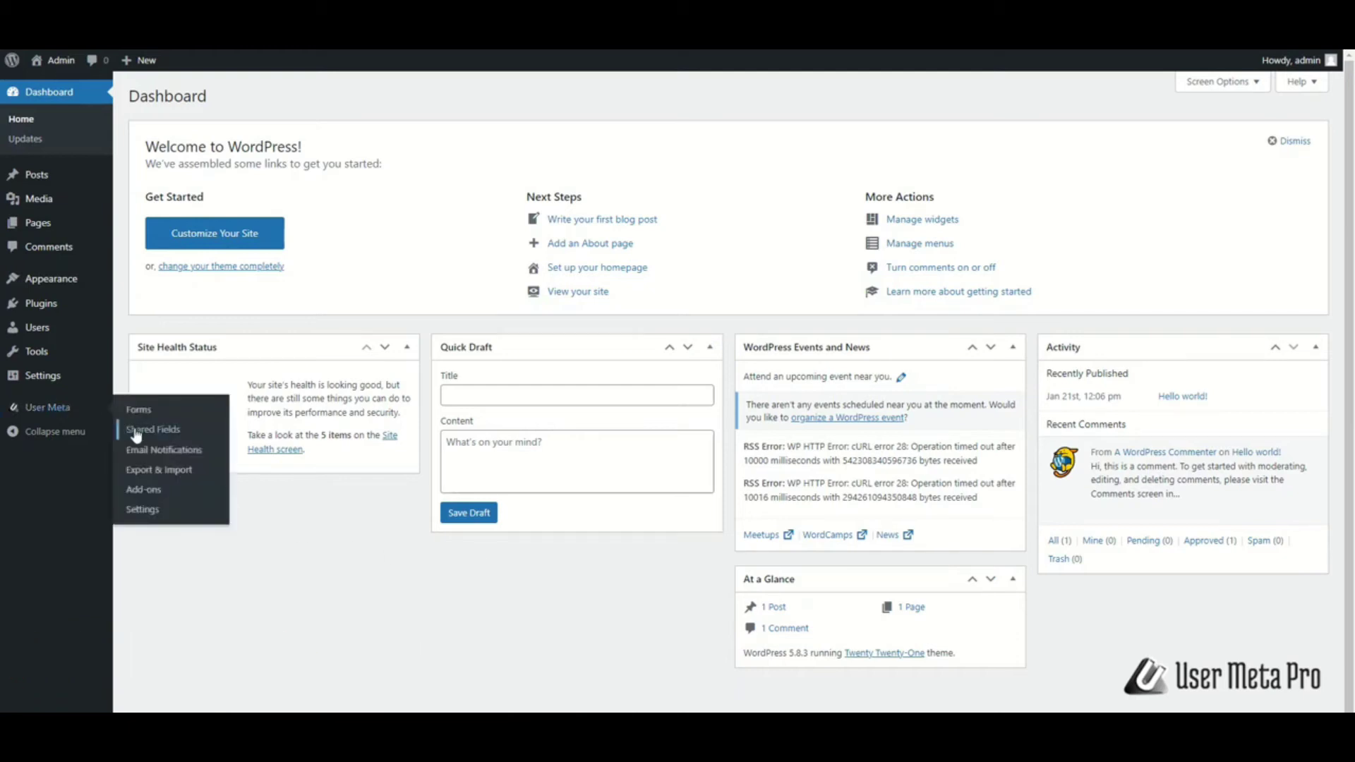
{"action": "left_click", "coordinate": [136, 435]}
{"action": "left_click", "coordinate": [1002, 387]}
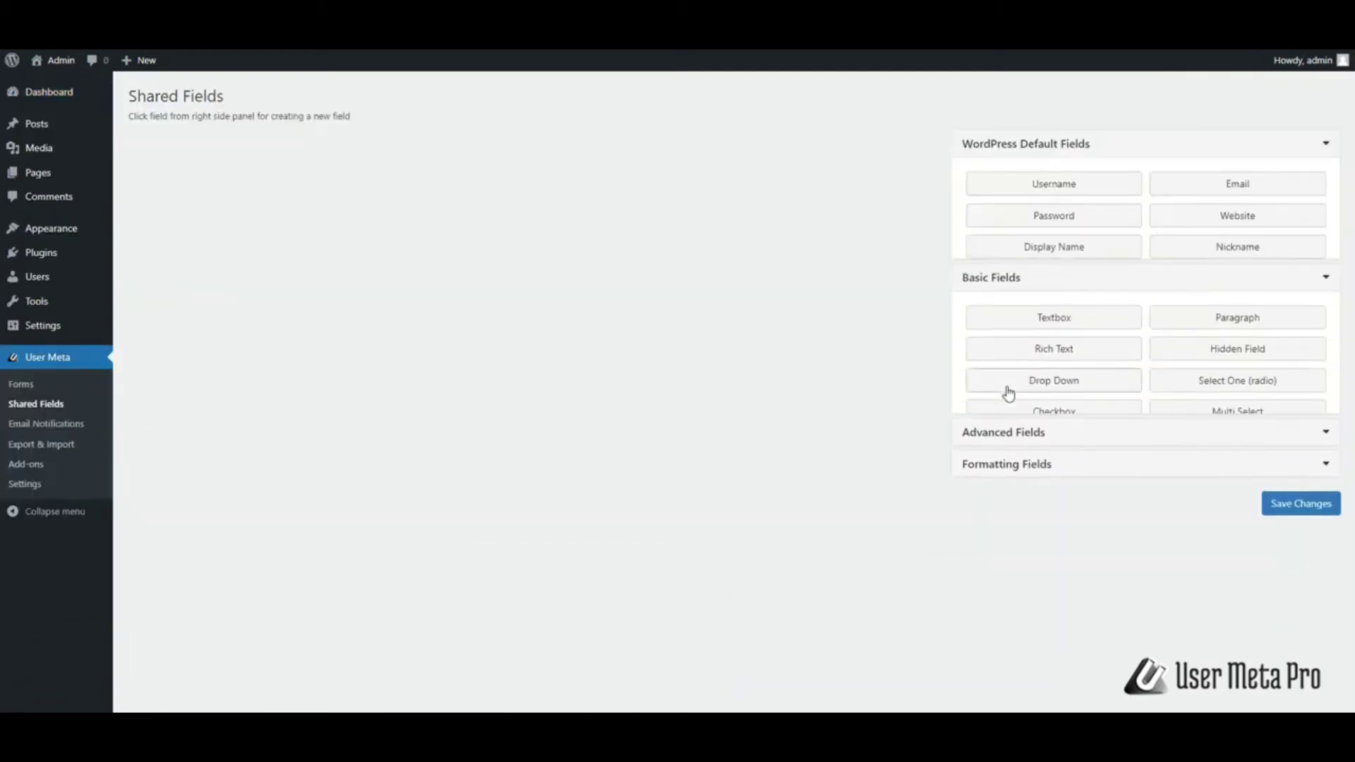
{"action": "left_click", "coordinate": [1019, 455]}
{"action": "left_click", "coordinate": [1020, 359]}
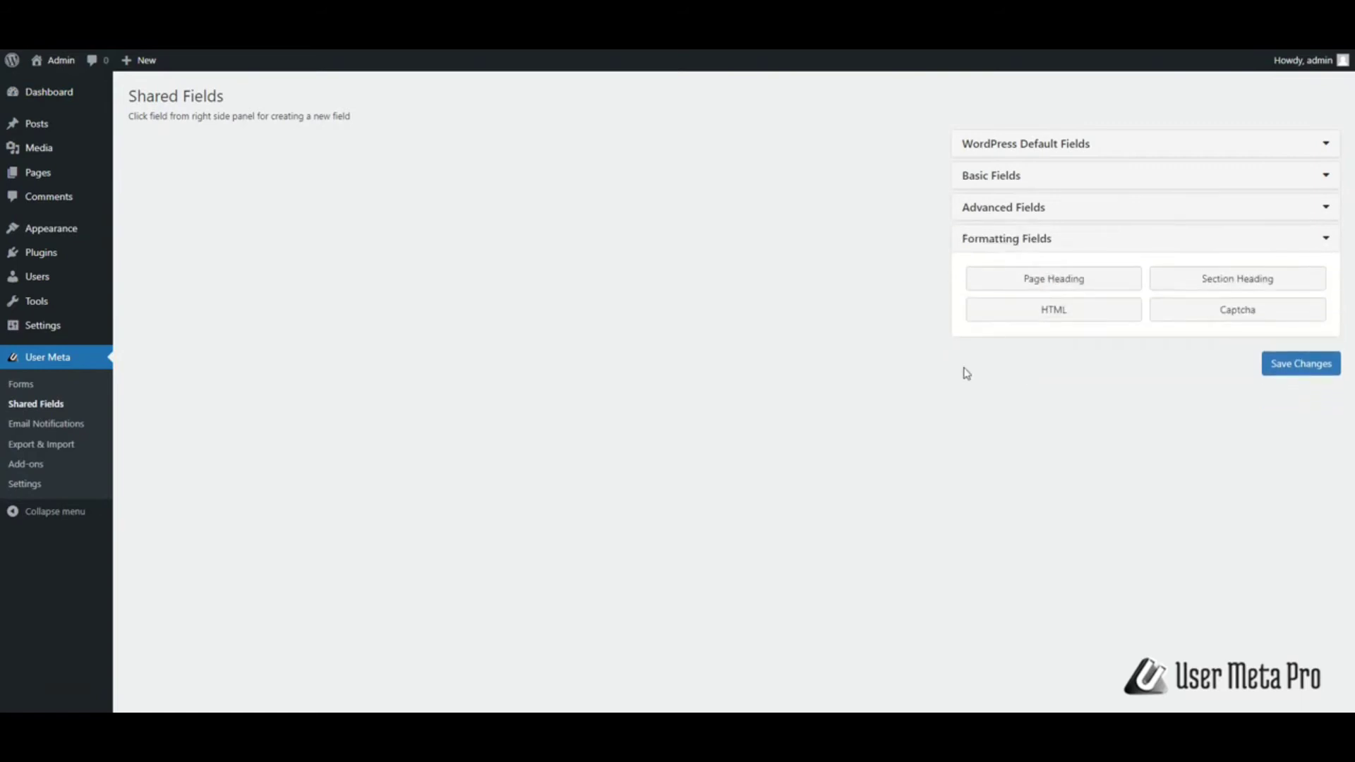
{"action": "left_click", "coordinate": [1013, 210]}
{"action": "left_click", "coordinate": [1016, 178]}
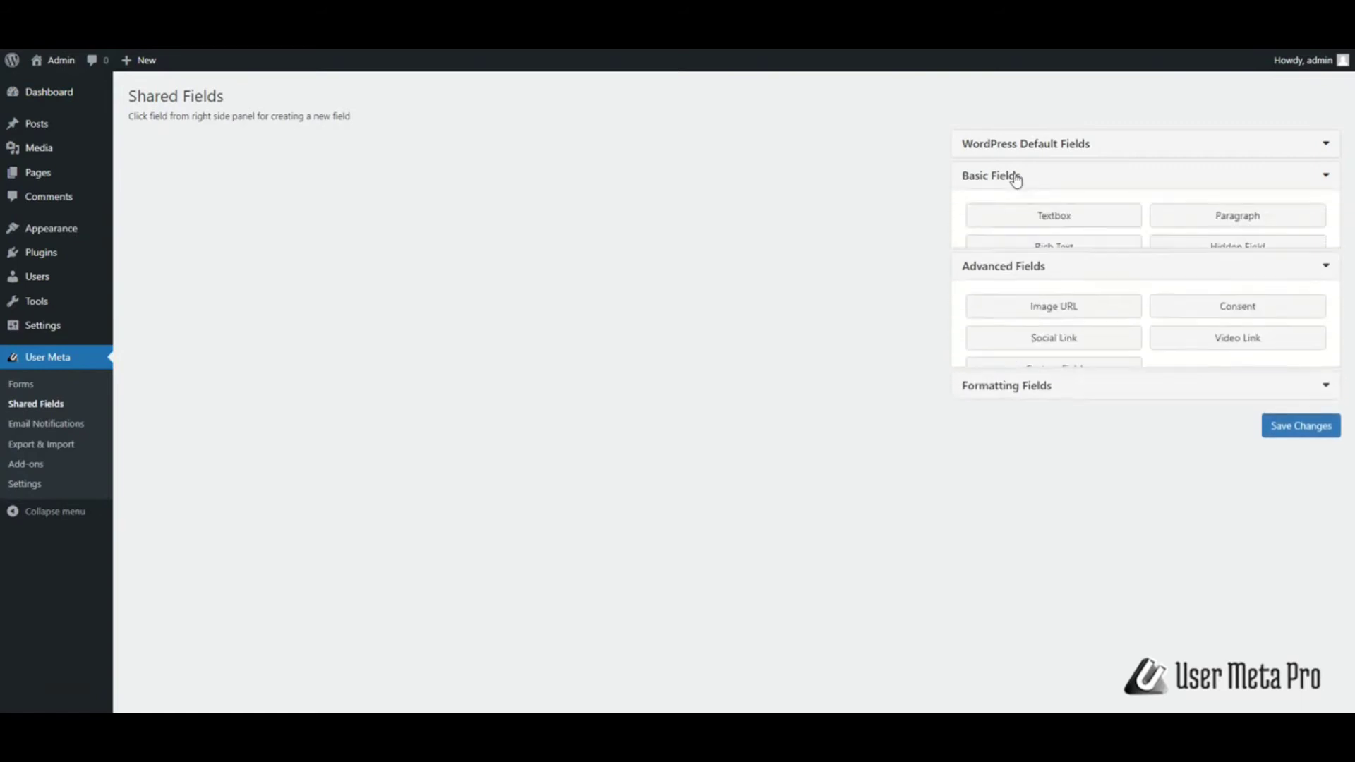
{"action": "left_click", "coordinate": [1001, 285]}
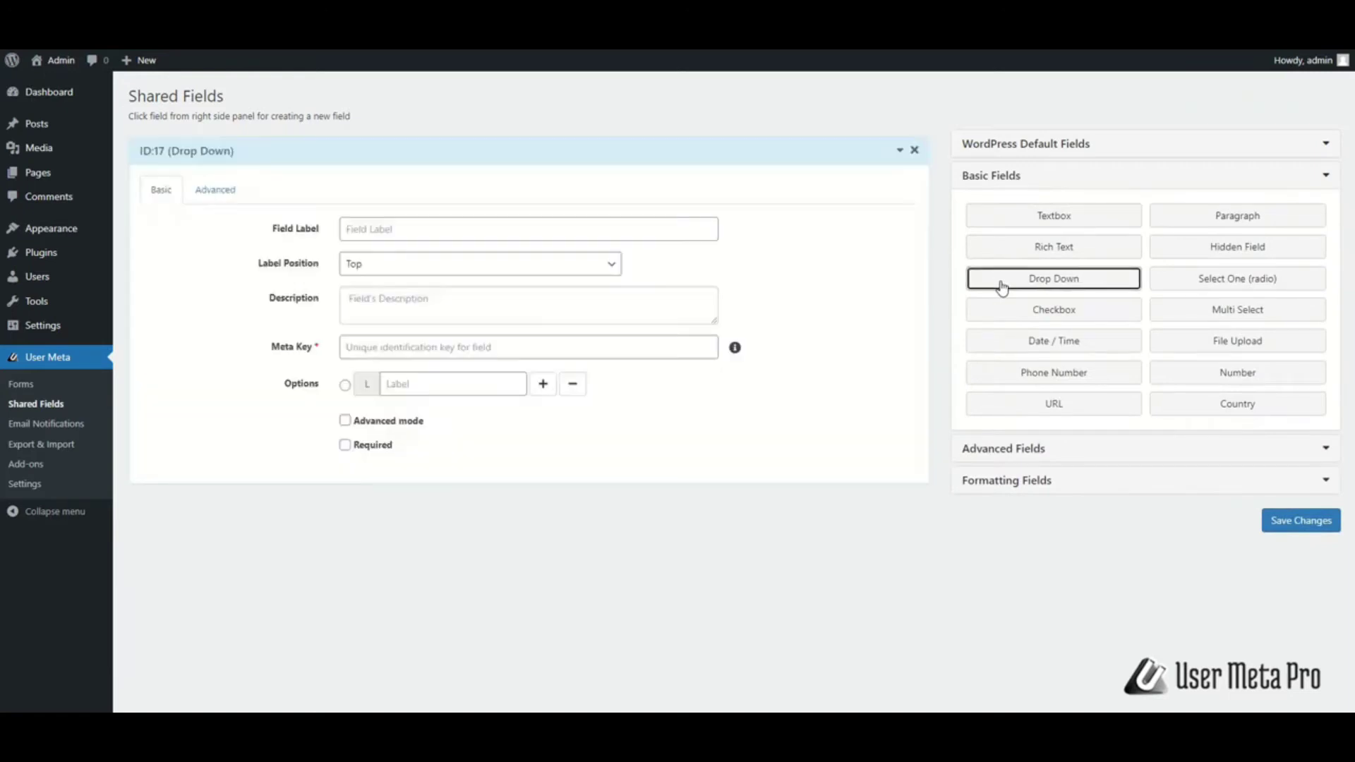
Add a Drop Down shared field labelled 'Language' so its meta key fills in
{"action": "left_click", "coordinate": [1000, 286]}
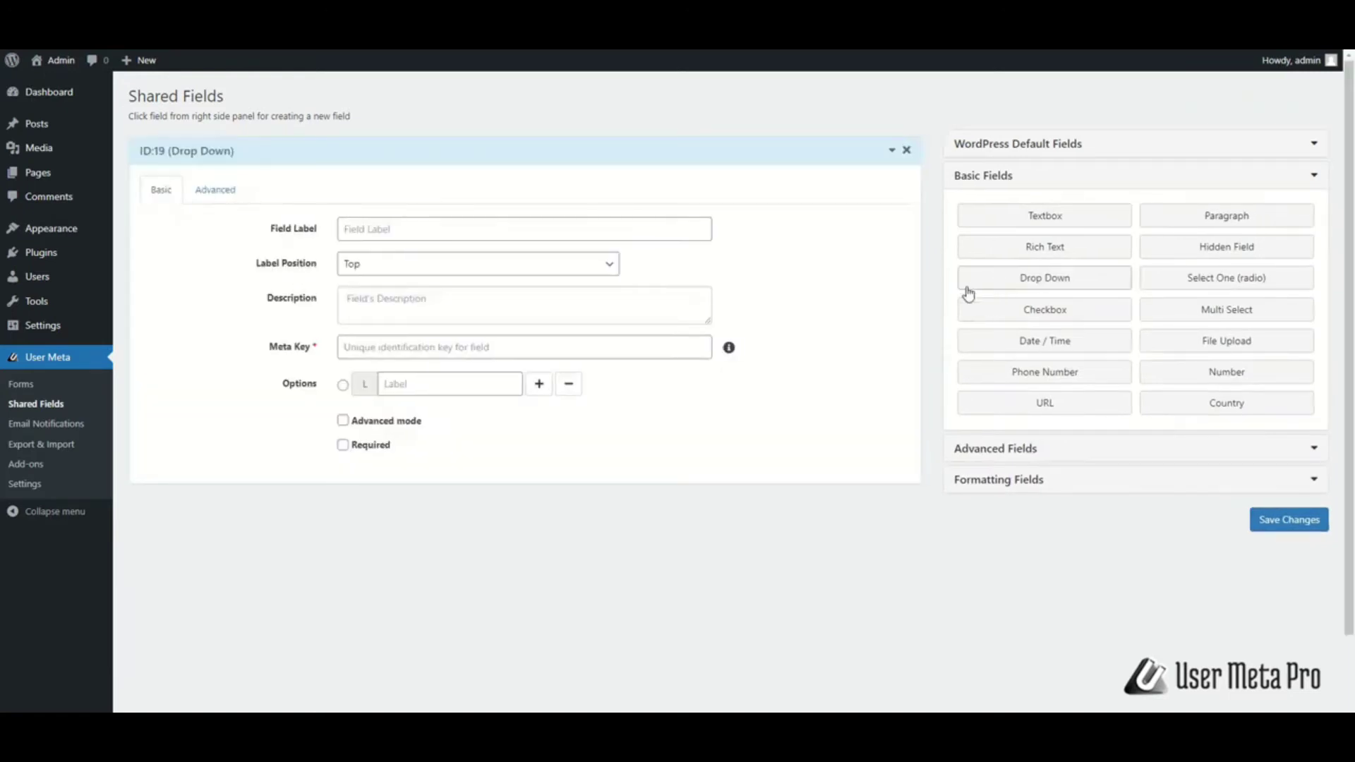
{"action": "left_click", "coordinate": [595, 231]}
{"action": "type", "text": "Language"}
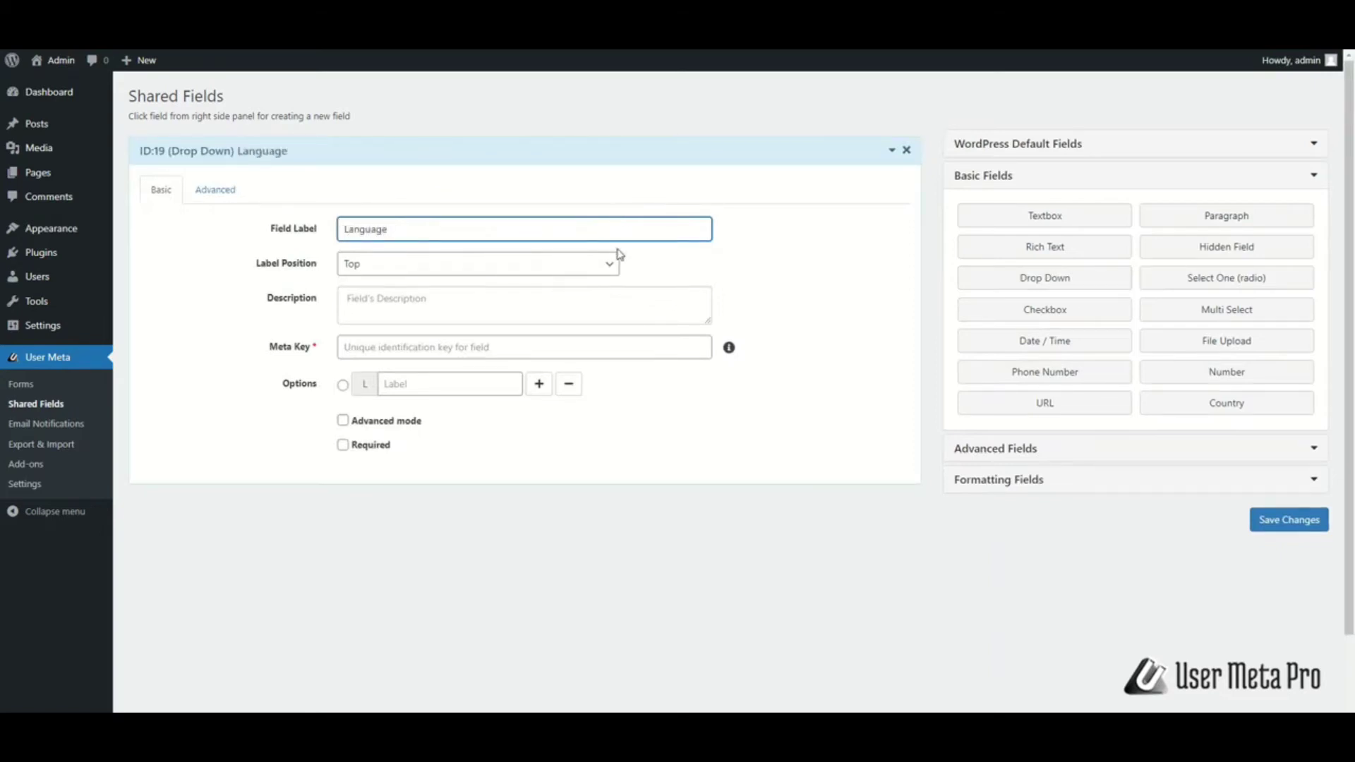
{"action": "left_click", "coordinate": [729, 268]}
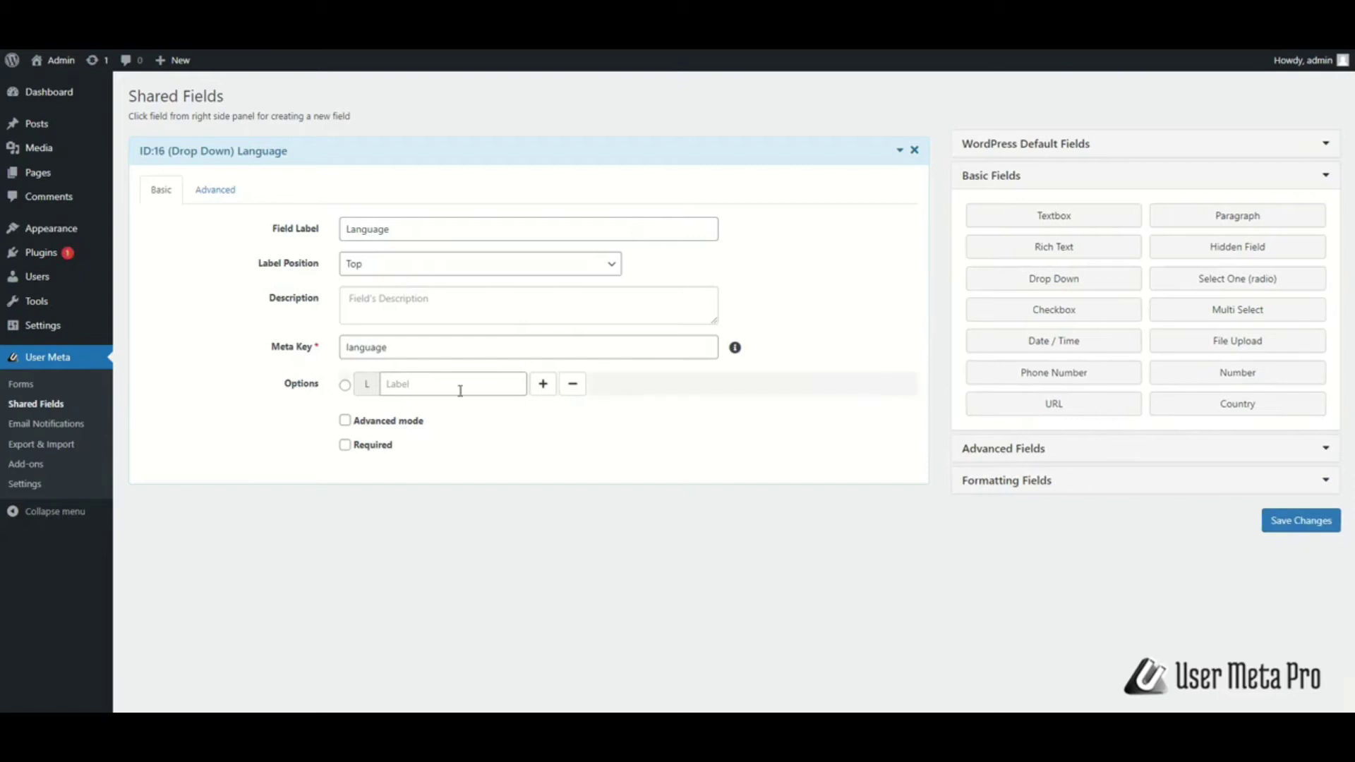
Add the options English and Bangla, making English the default
{"action": "left_click", "coordinate": [408, 382]}
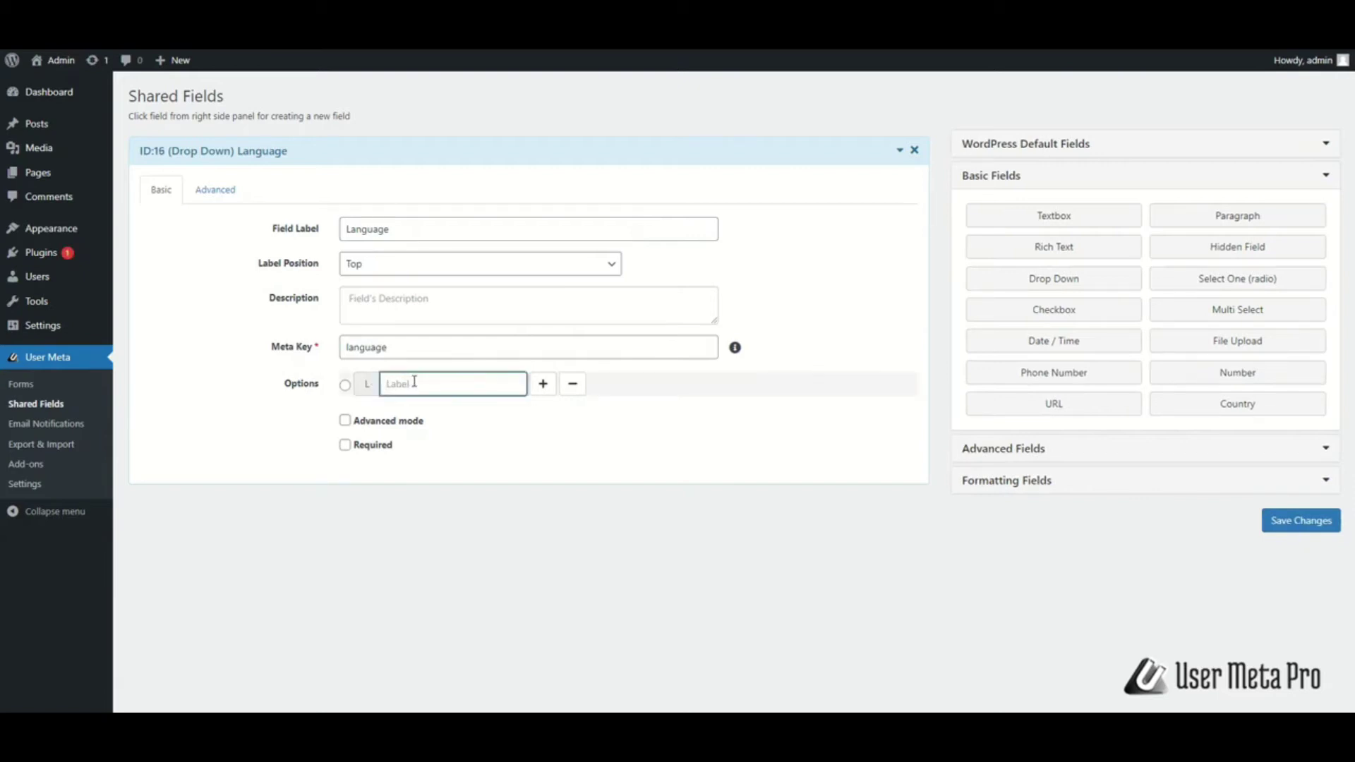
{"action": "type", "text": "English"}
{"action": "key", "text": "Tab"}
{"action": "left_click", "coordinate": [543, 384]}
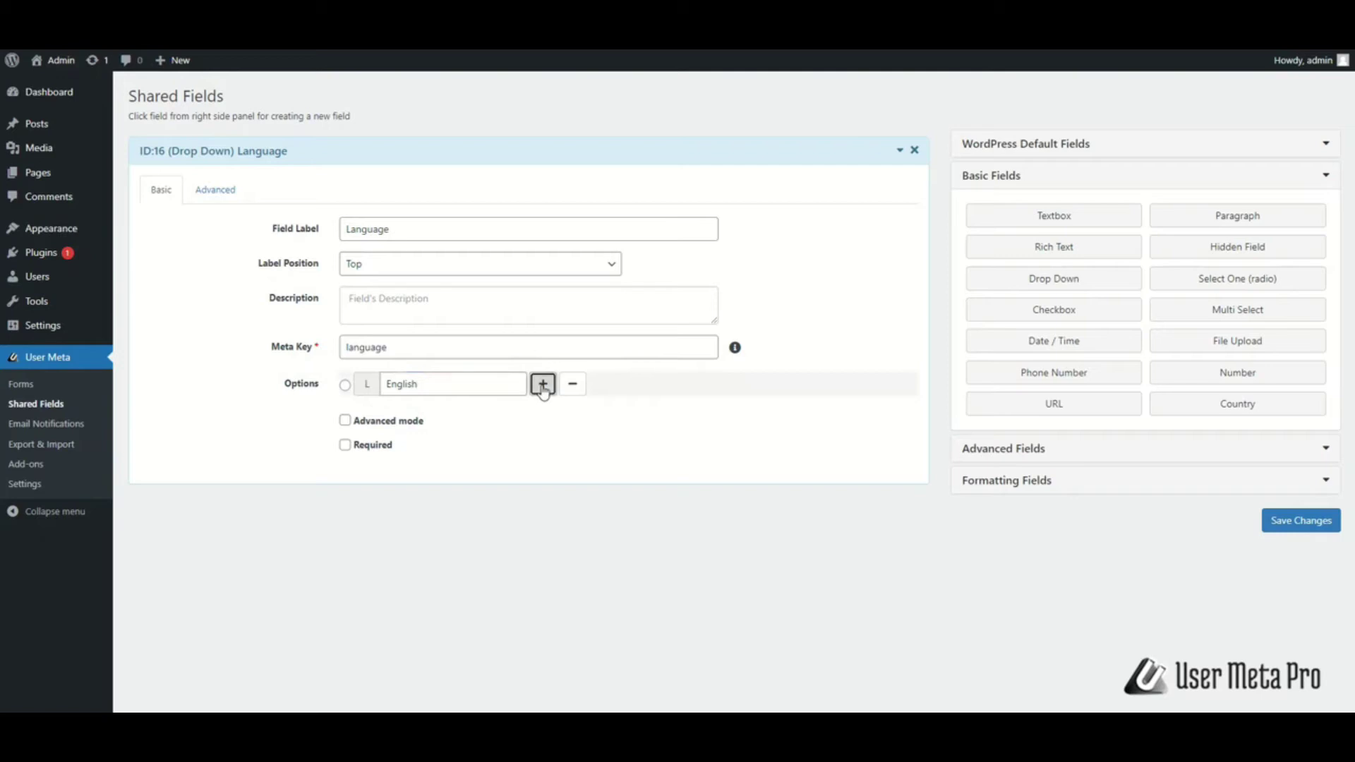
{"action": "left_click", "coordinate": [448, 420]}
{"action": "type", "text": "Bangla"}
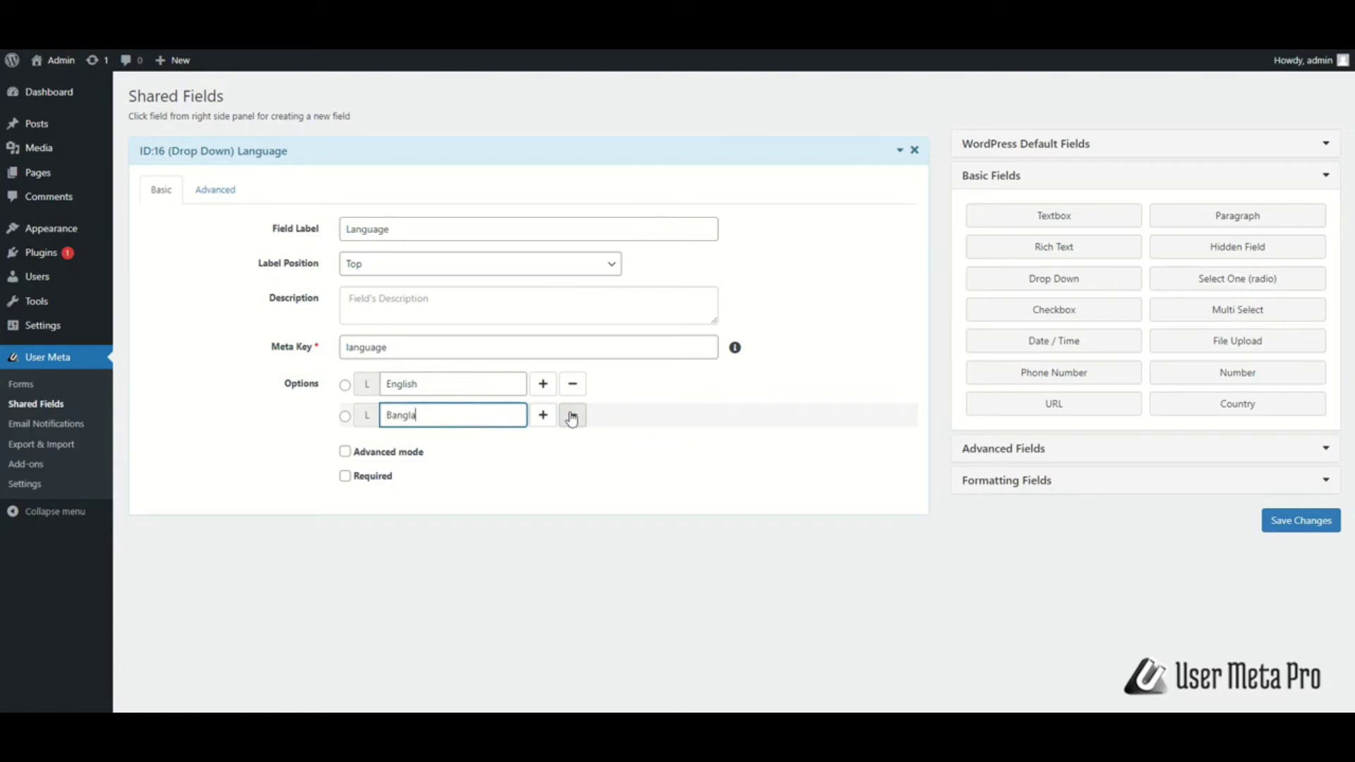
{"action": "left_click", "coordinate": [573, 419]}
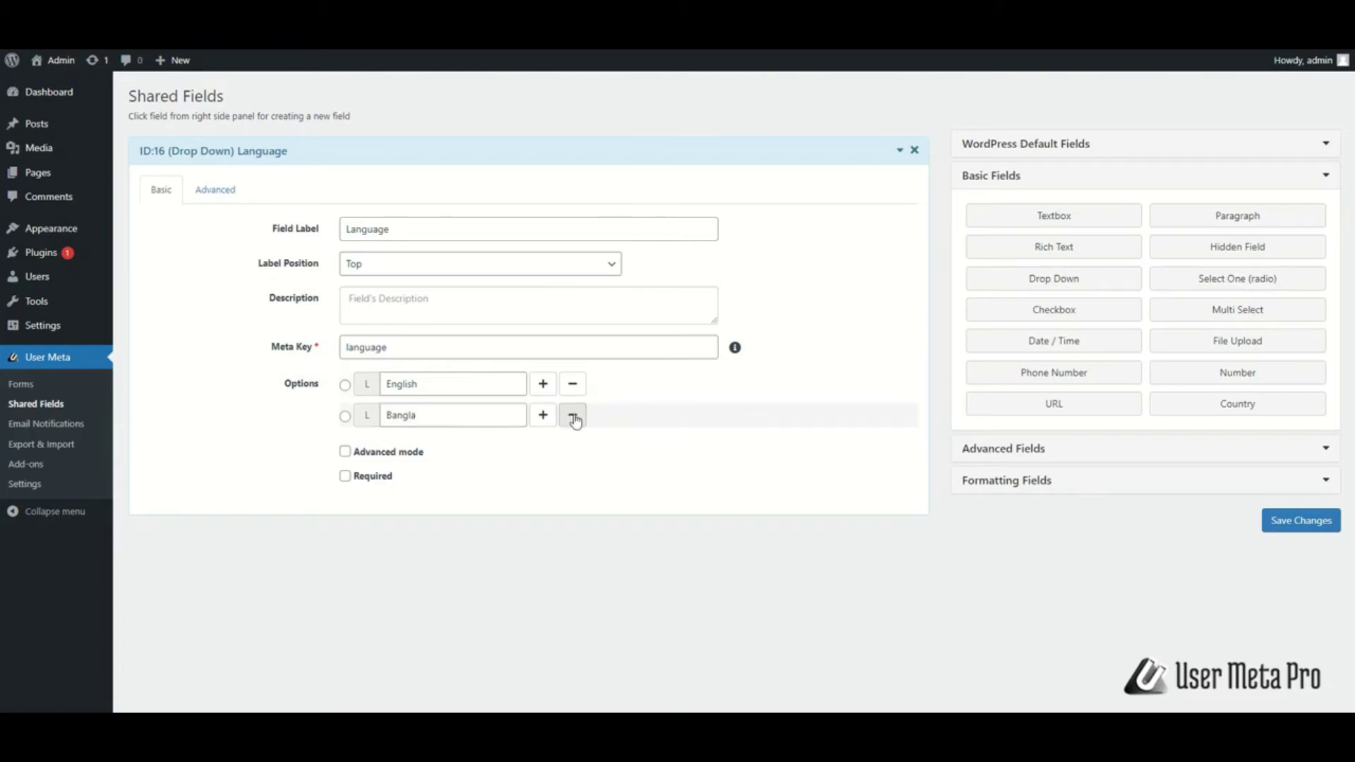
{"action": "left_click", "coordinate": [345, 385]}
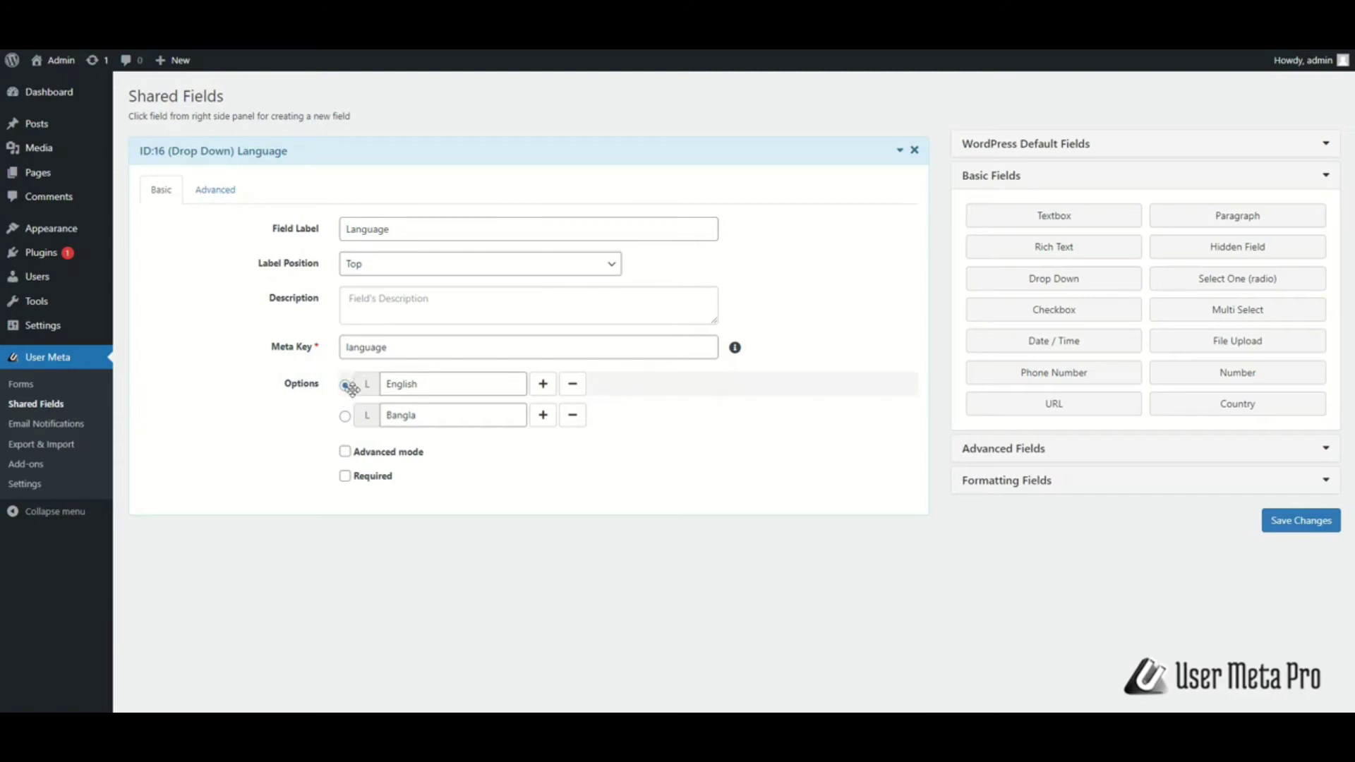
Enable advanced mode and add an 'English' option group, moved above the language options
{"action": "left_click", "coordinate": [344, 451]}
{"action": "left_click", "coordinate": [420, 450]}
{"action": "type", "text": "English"}
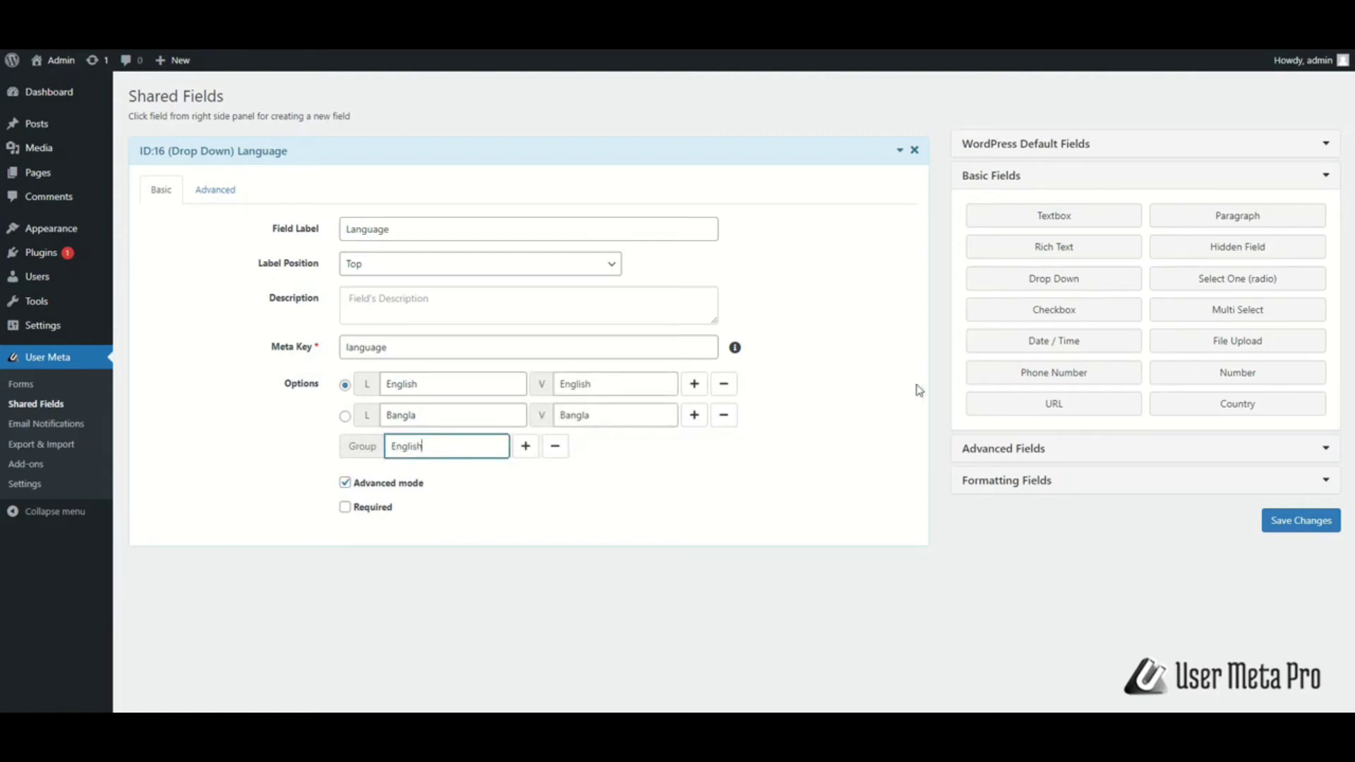
{"action": "left_click", "coordinate": [916, 388]}
{"action": "left_click_drag", "start_coordinate": [365, 448], "coordinate": [357, 385]}
Add English UK and English US options, mark the field required, and view its Advanced settings
{"action": "left_click", "coordinate": [475, 415]}
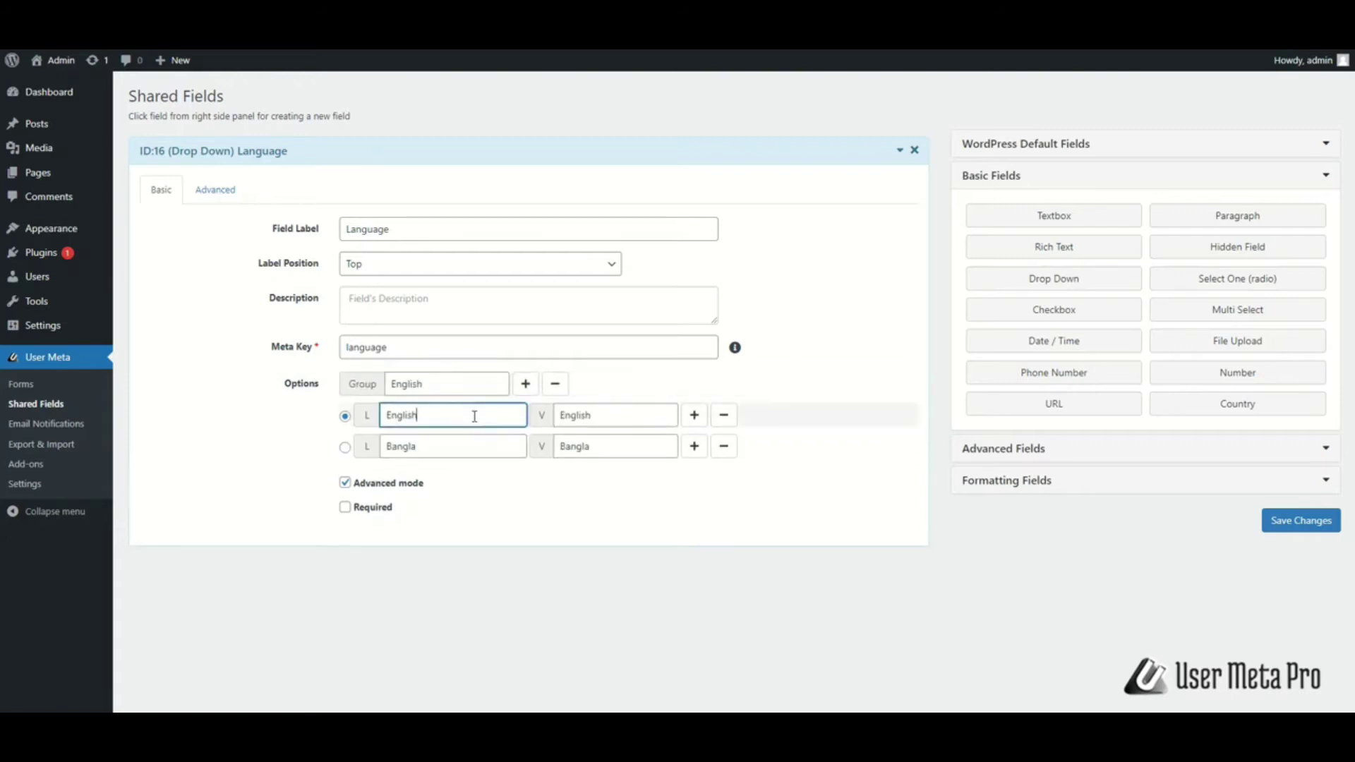
{"action": "type", "text": "UK"}
{"action": "left_click", "coordinate": [695, 415]}
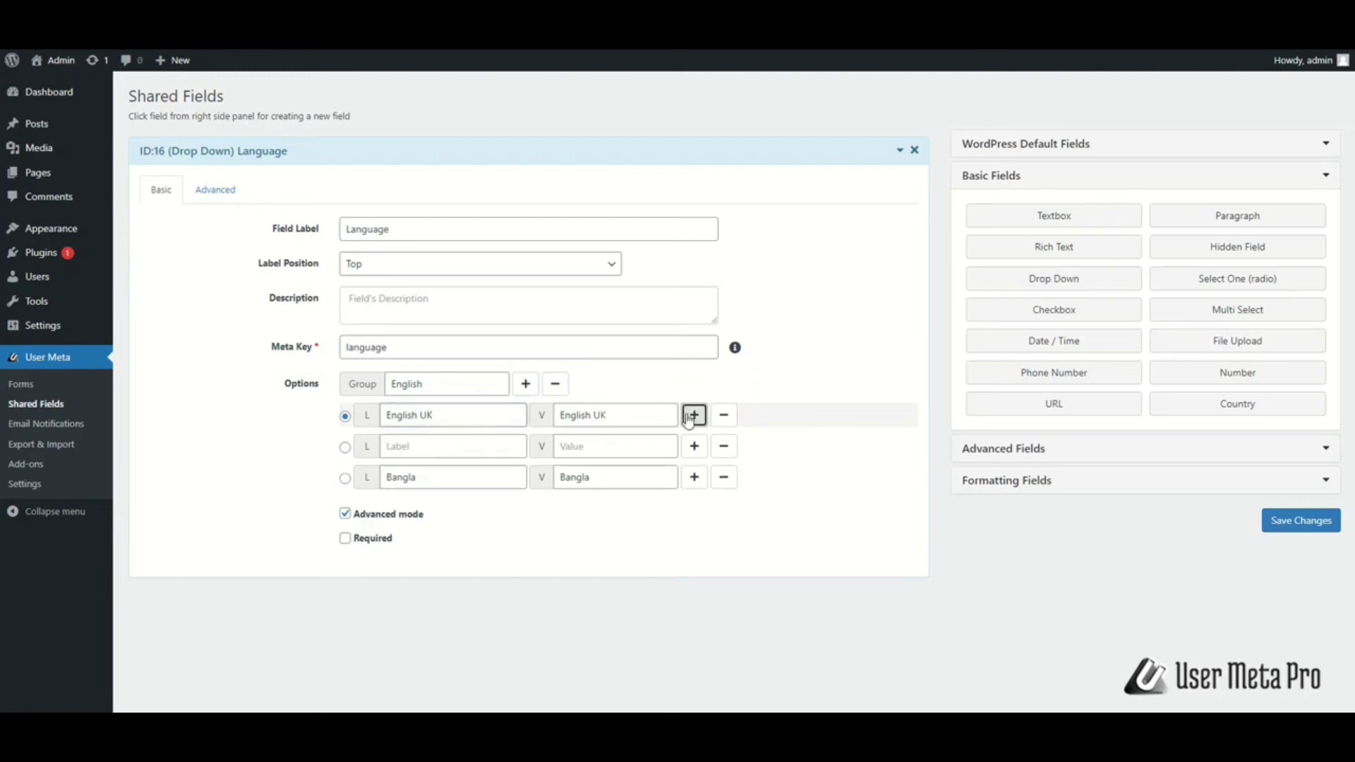
{"action": "left_click", "coordinate": [465, 440]}
{"action": "type", "text": "Engl"}
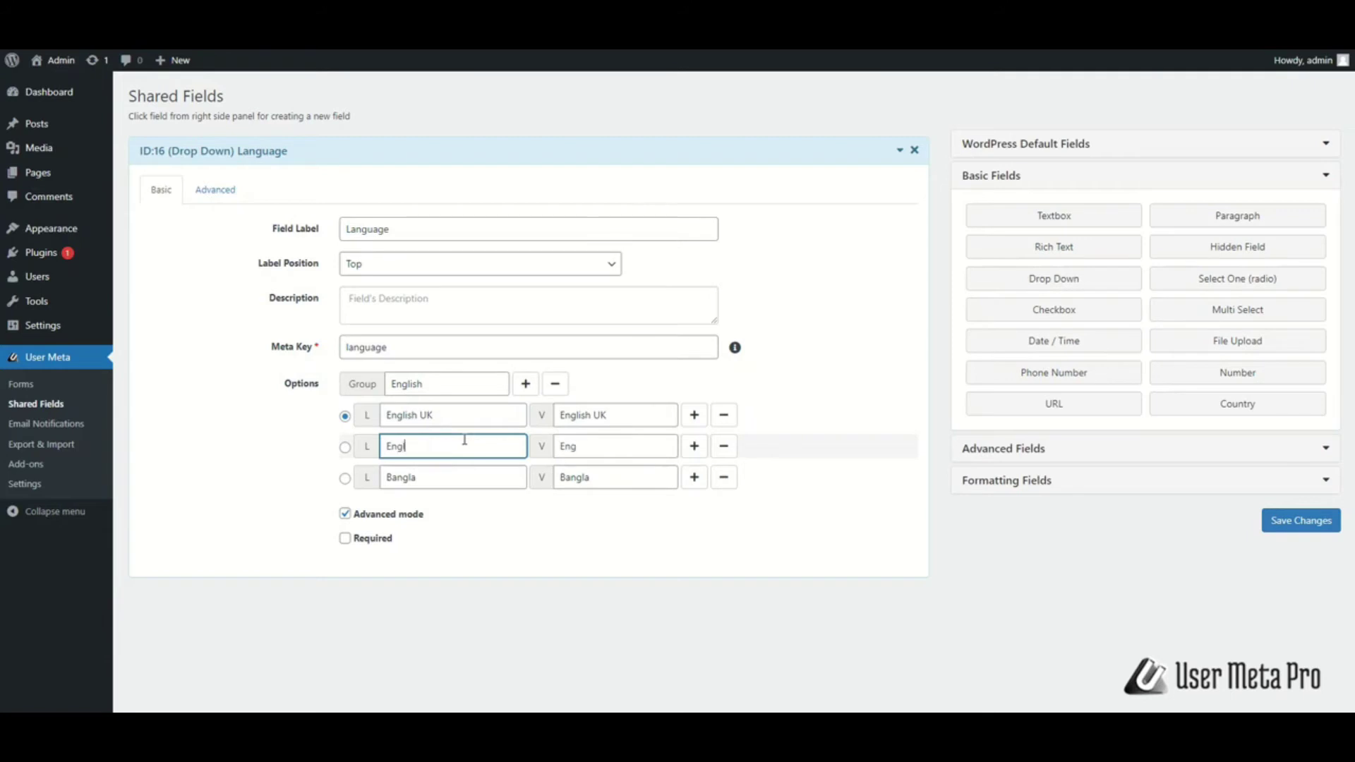
{"action": "type", "text": "ish US"}
{"action": "left_click", "coordinate": [345, 541]}
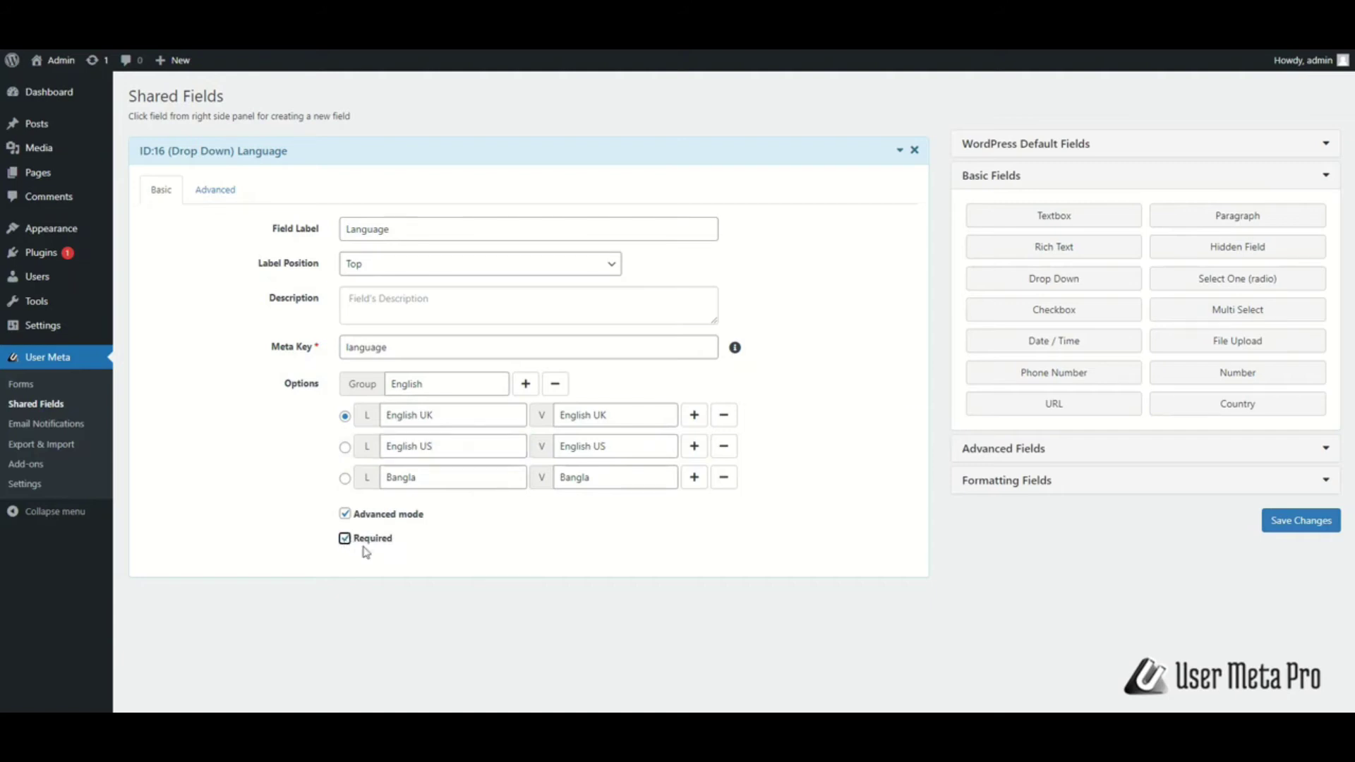
{"action": "left_click", "coordinate": [219, 191]}
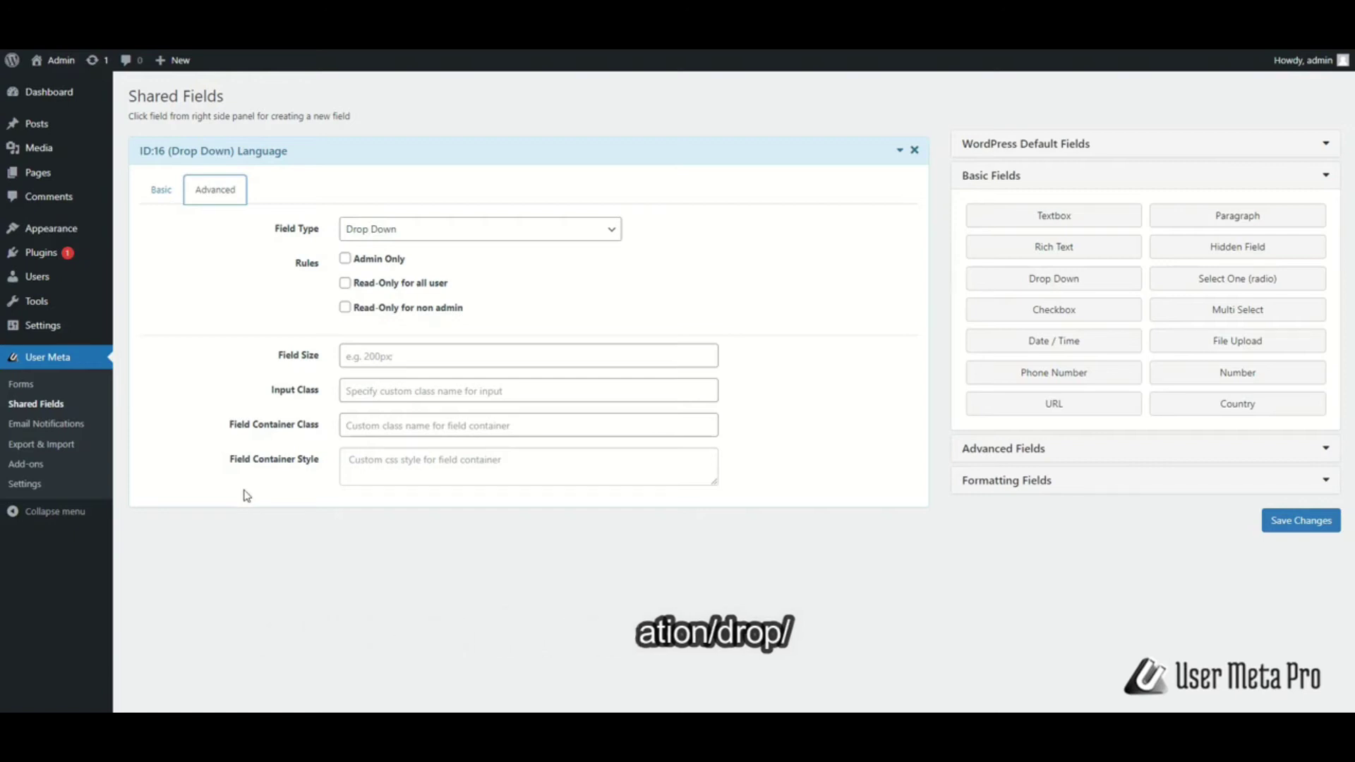
Save the Language shared field, then open User Meta Settings on the Backend Profile tab
{"action": "left_click", "coordinate": [901, 402]}
{"action": "left_click", "coordinate": [160, 188]}
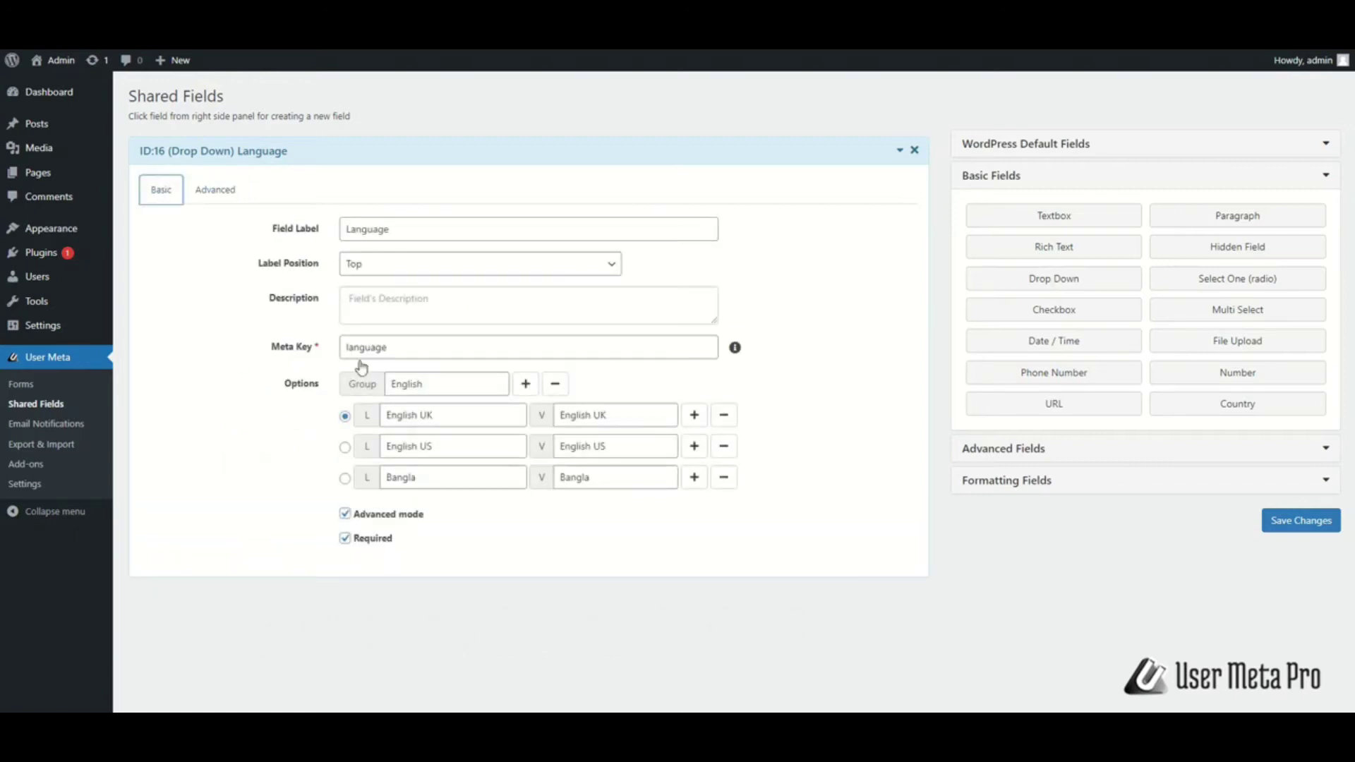
{"action": "left_click", "coordinate": [1296, 520]}
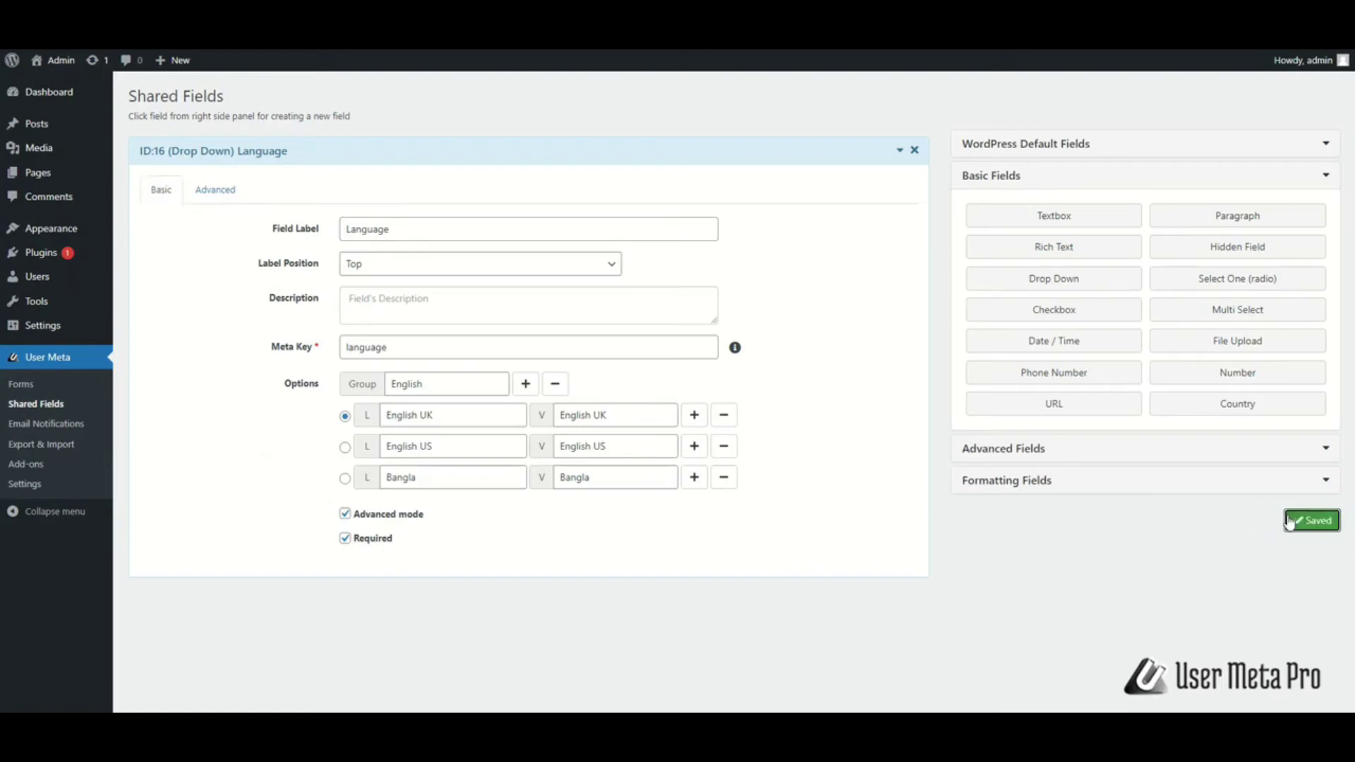
{"action": "left_click", "coordinate": [53, 491]}
{"action": "left_click", "coordinate": [422, 273]}
Drag Language (select) ID:17 into Fields in backend profile and save the settings
{"action": "scroll", "coordinate": [525, 511], "scroll_direction": "down", "scroll_amount": 1}
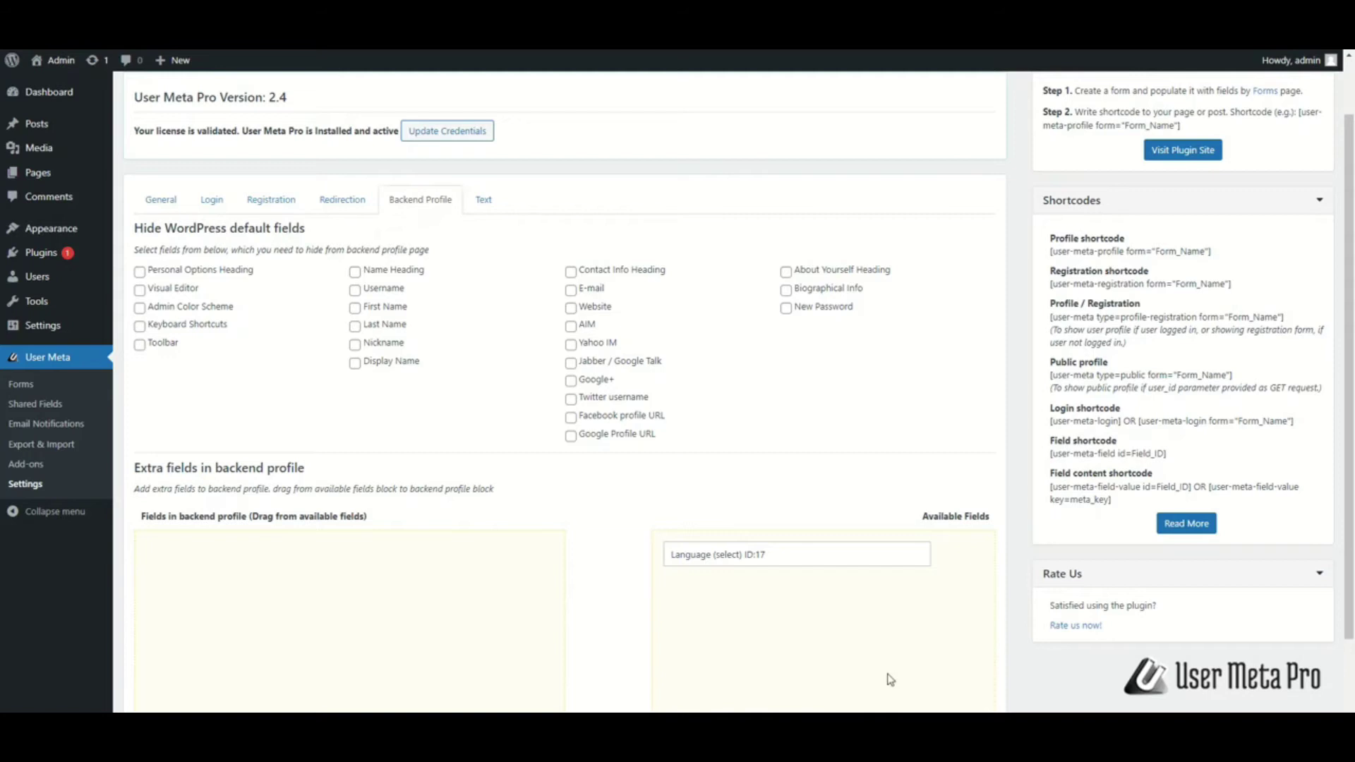
{"action": "scroll", "coordinate": [887, 678], "scroll_direction": "down", "scroll_amount": 2}
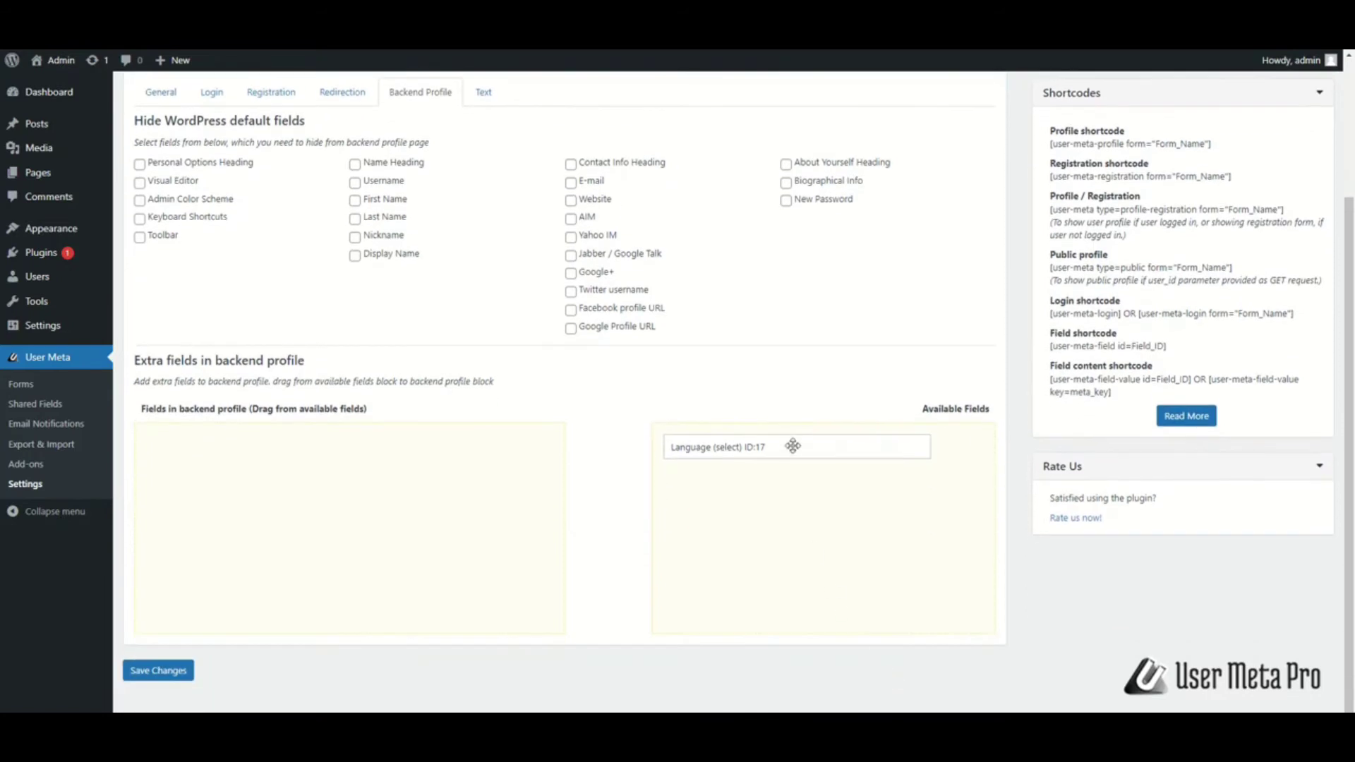
{"action": "left_click_drag", "start_coordinate": [792, 446], "coordinate": [290, 458]}
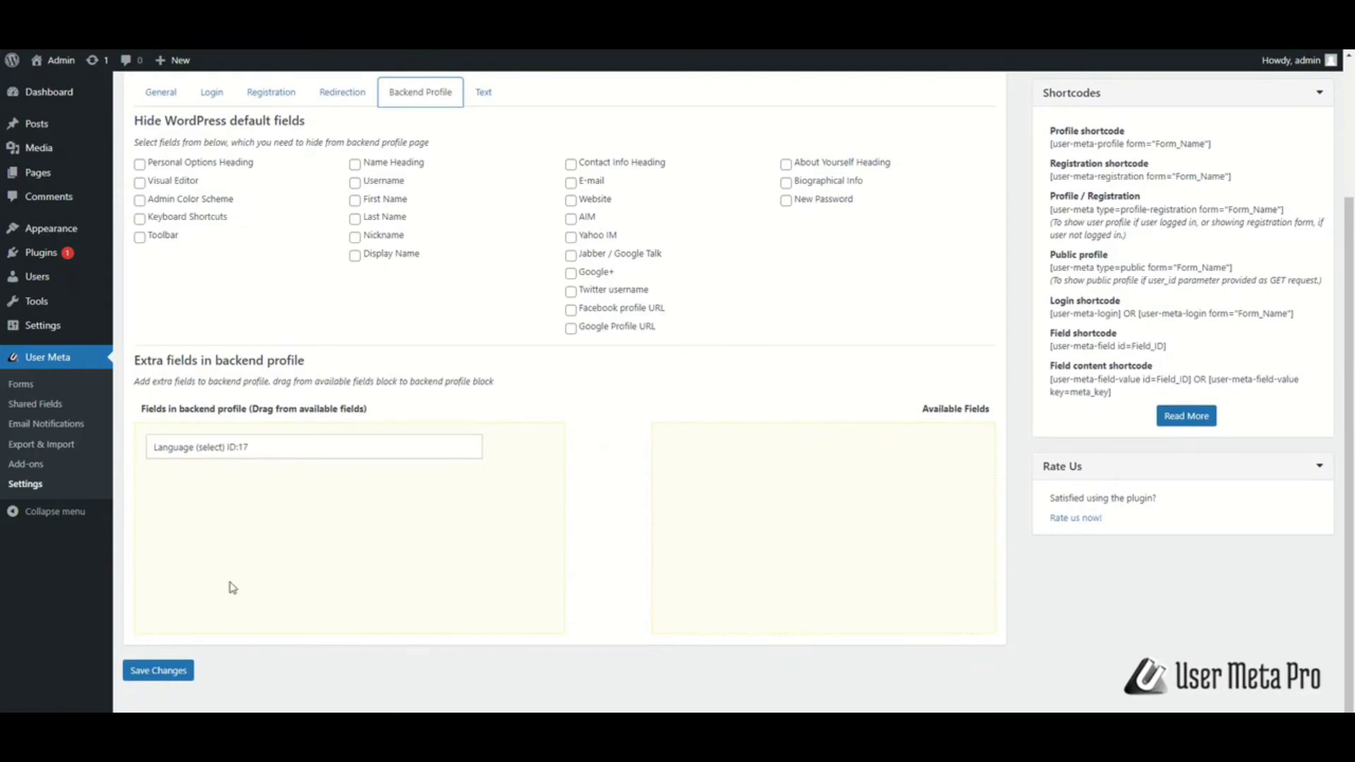
{"action": "left_click", "coordinate": [173, 671]}
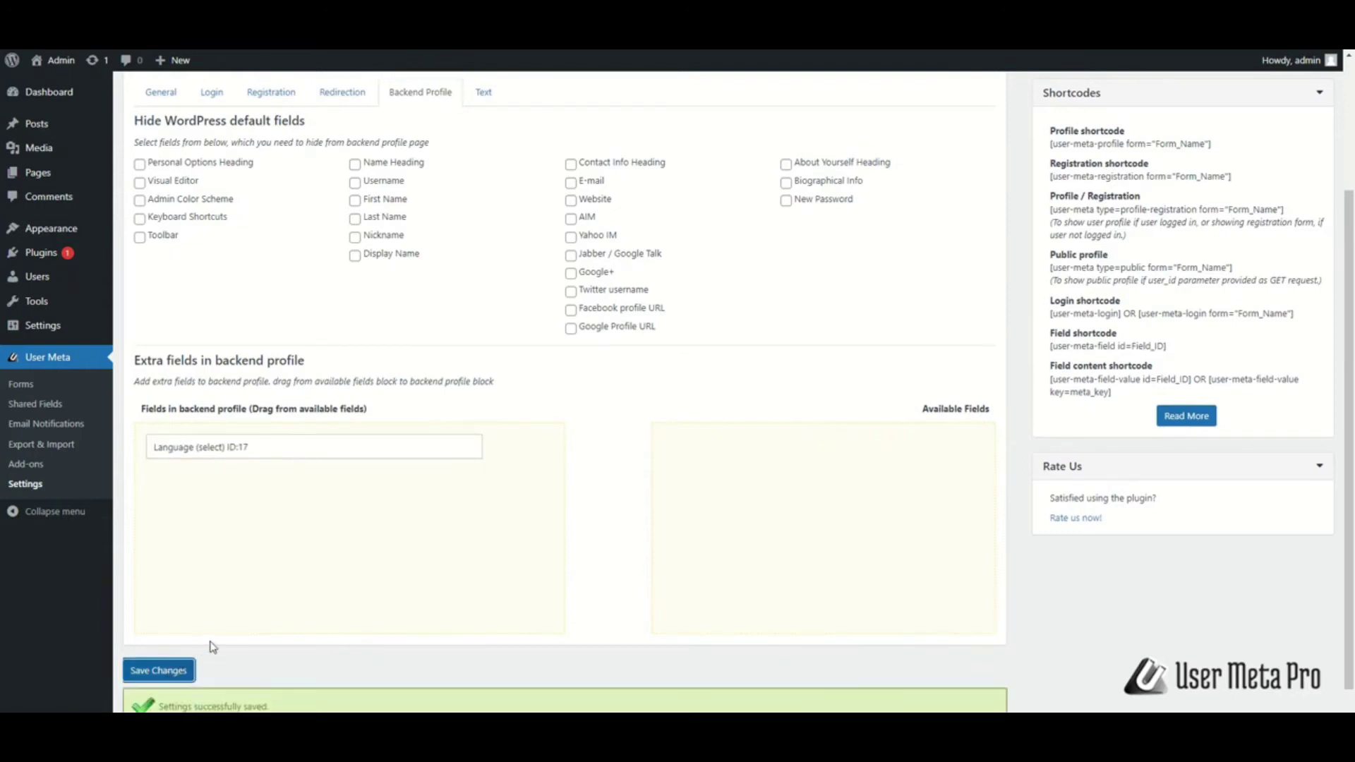
{"action": "scroll", "coordinate": [212, 647], "scroll_direction": "down", "scroll_amount": 1}
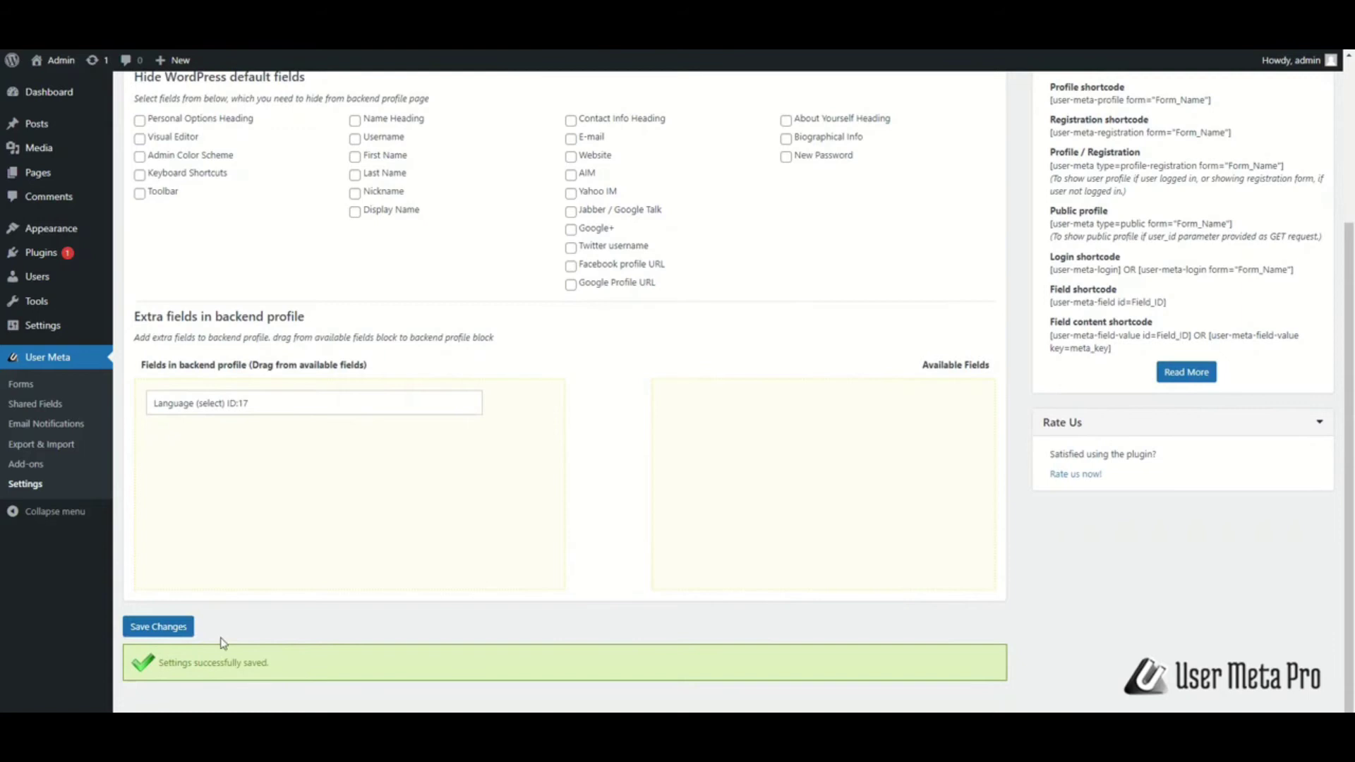
{"action": "mouse_move", "coordinate": [67, 282]}
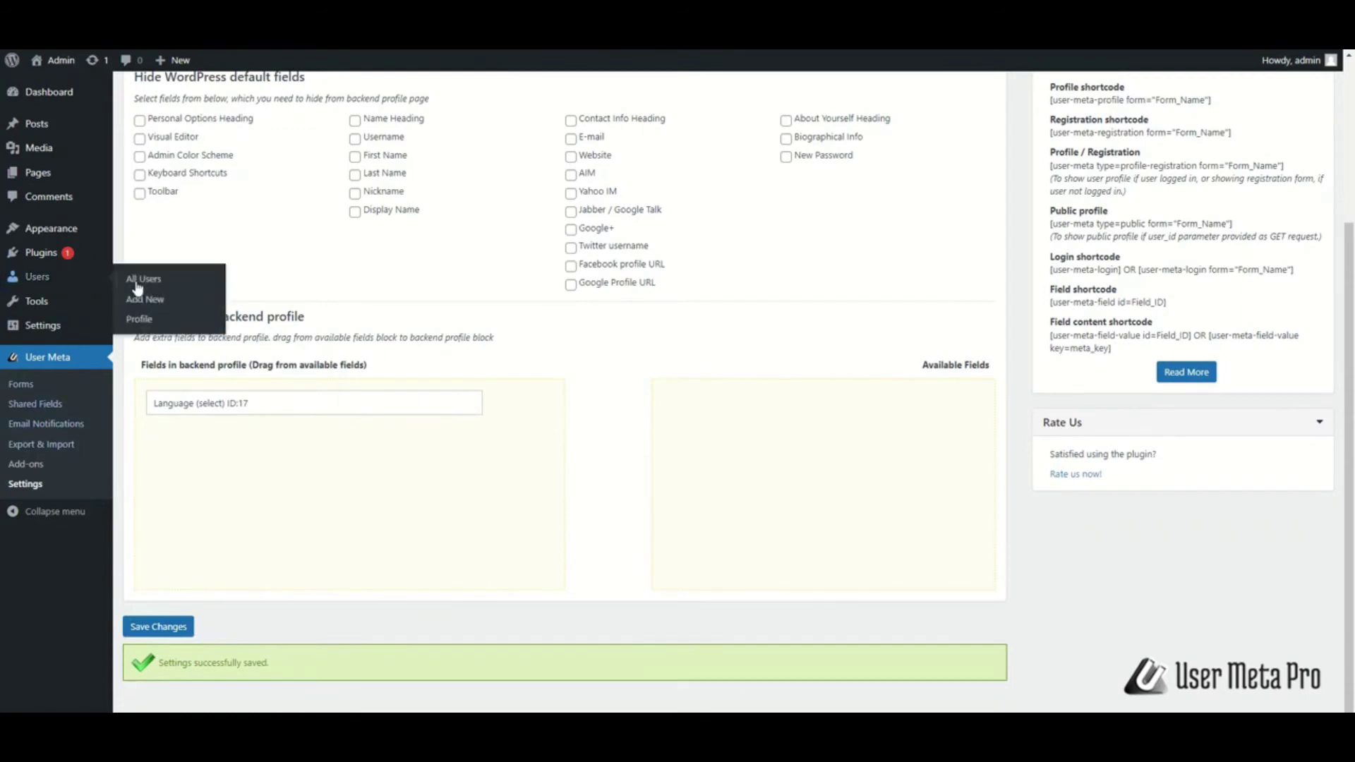
Open Users > Profile and review the Language dropdown, keeping English UK selected
{"action": "left_click", "coordinate": [148, 323]}
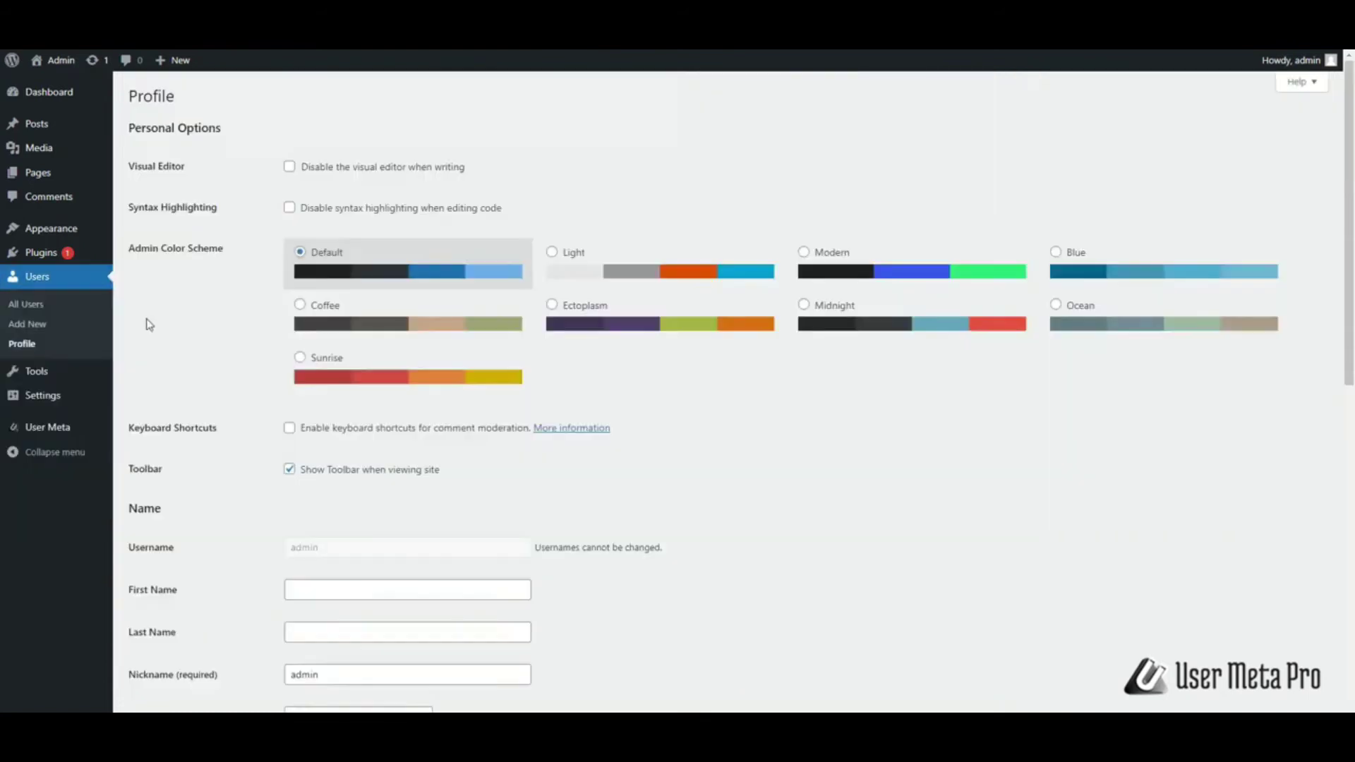
{"action": "scroll", "coordinate": [438, 442], "scroll_direction": "down", "scroll_amount": 10}
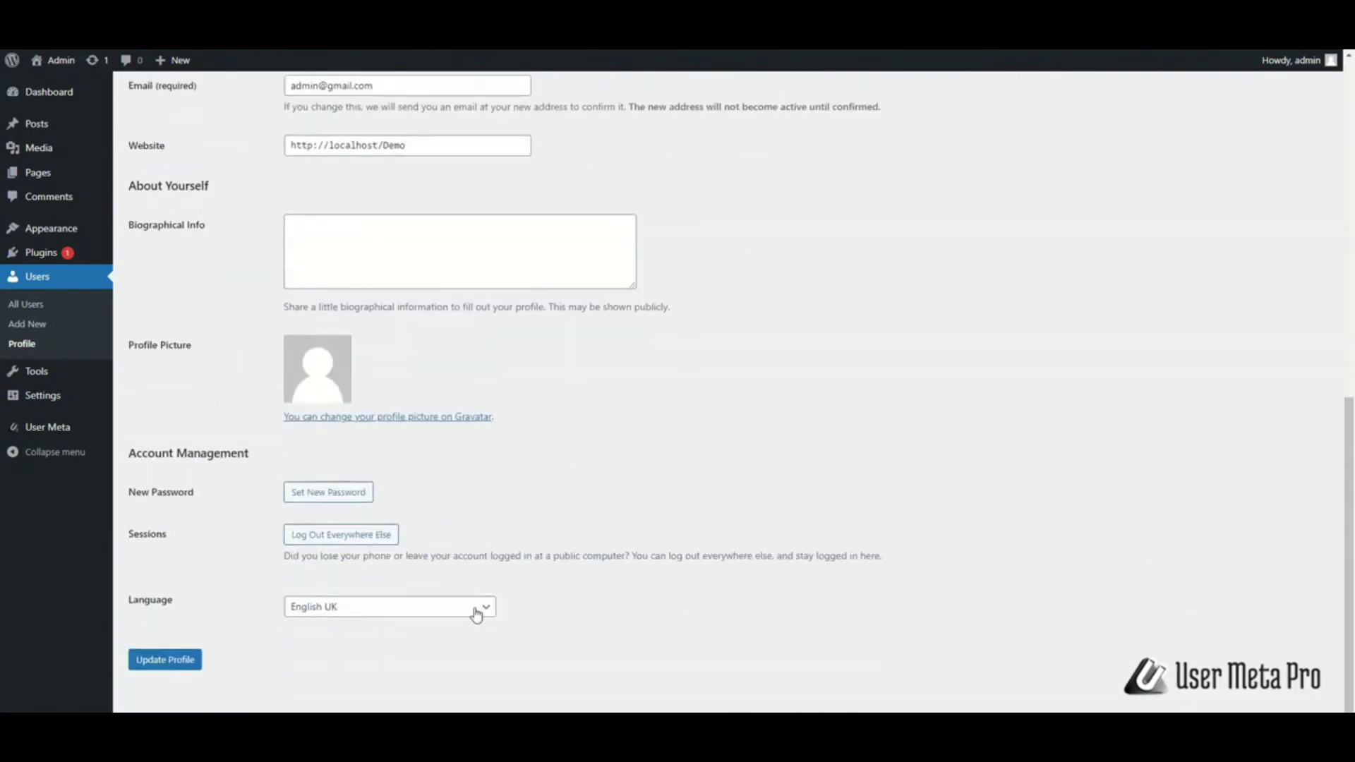
{"action": "left_click", "coordinate": [477, 613]}
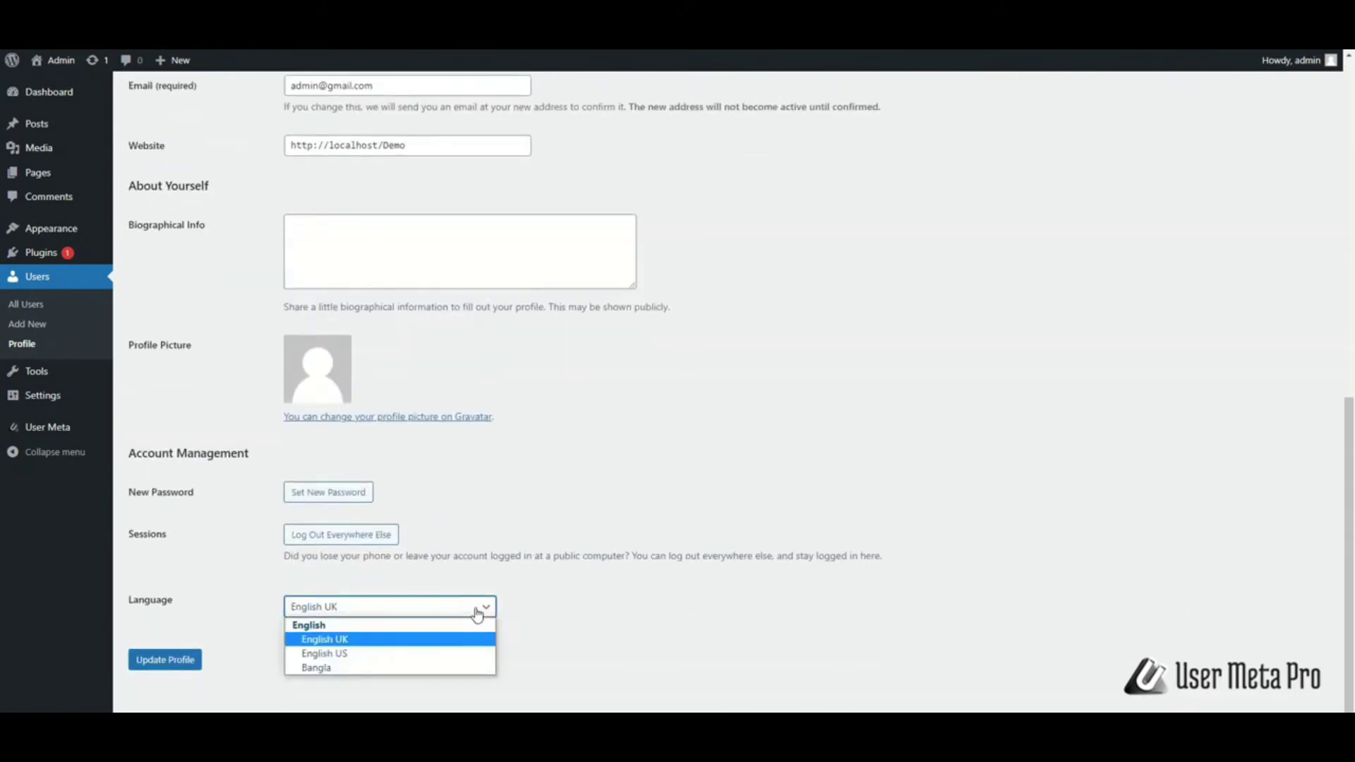
{"action": "left_click", "coordinate": [482, 611]}
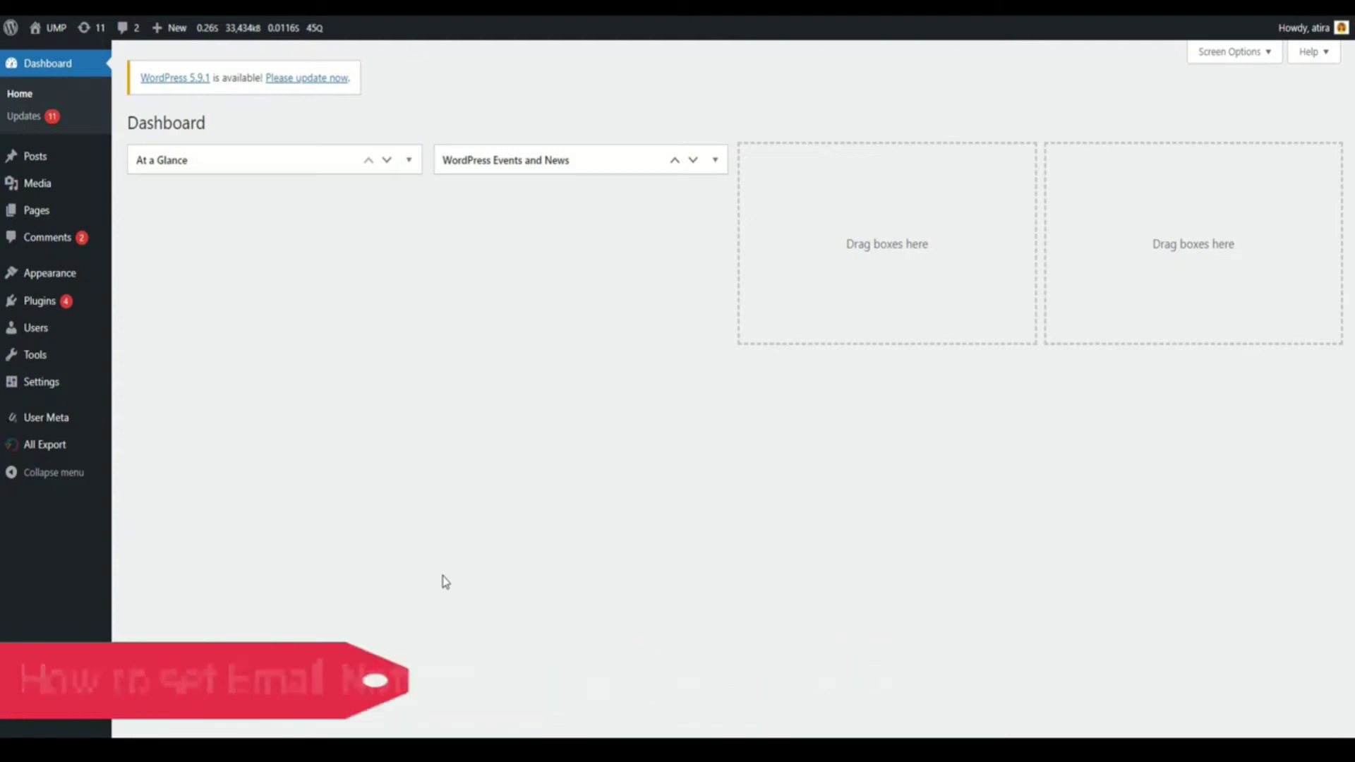
Expand User Registration E-mail under Email Notifications and review the Editor, Author, Contributor and Subscriber tabs
{"action": "mouse_move", "coordinate": [47, 417]}
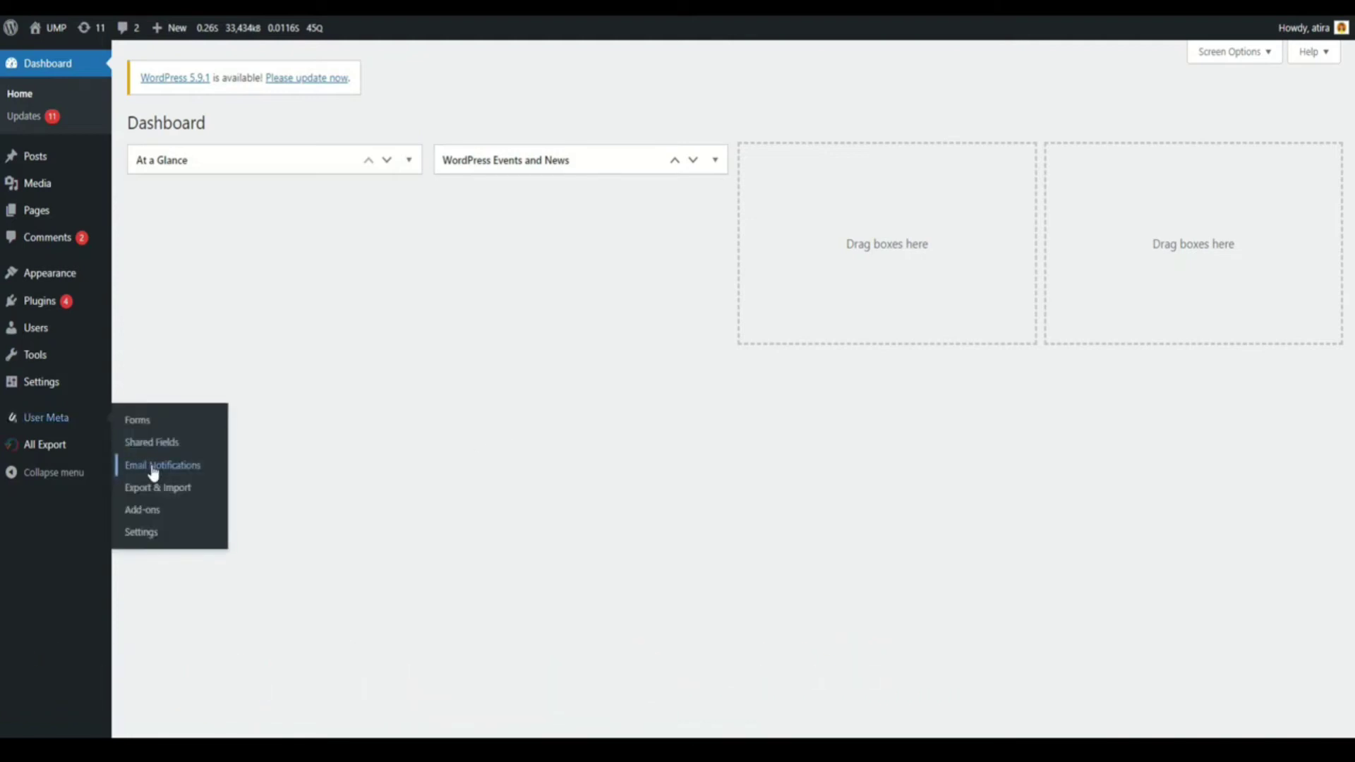
{"action": "left_click", "coordinate": [153, 467]}
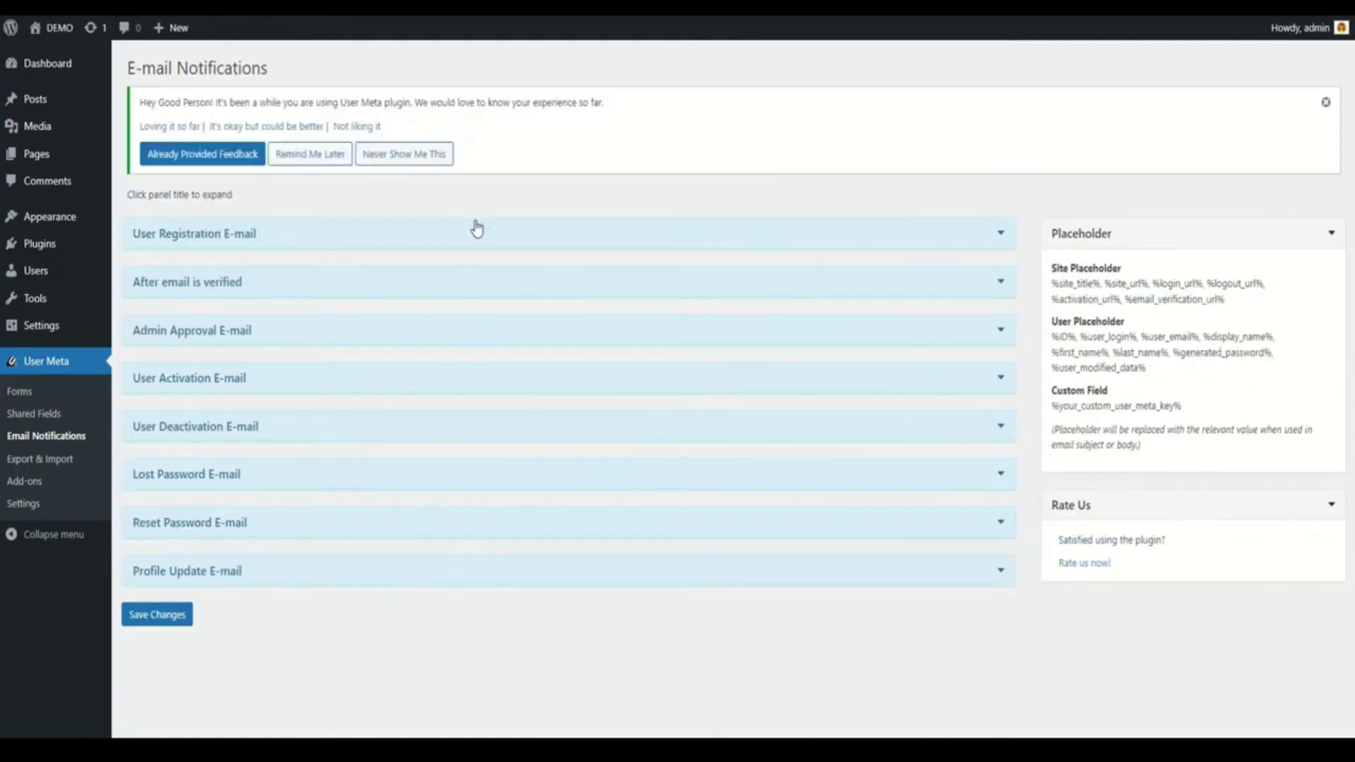
{"action": "left_click", "coordinate": [476, 228]}
{"action": "left_click", "coordinate": [235, 339]}
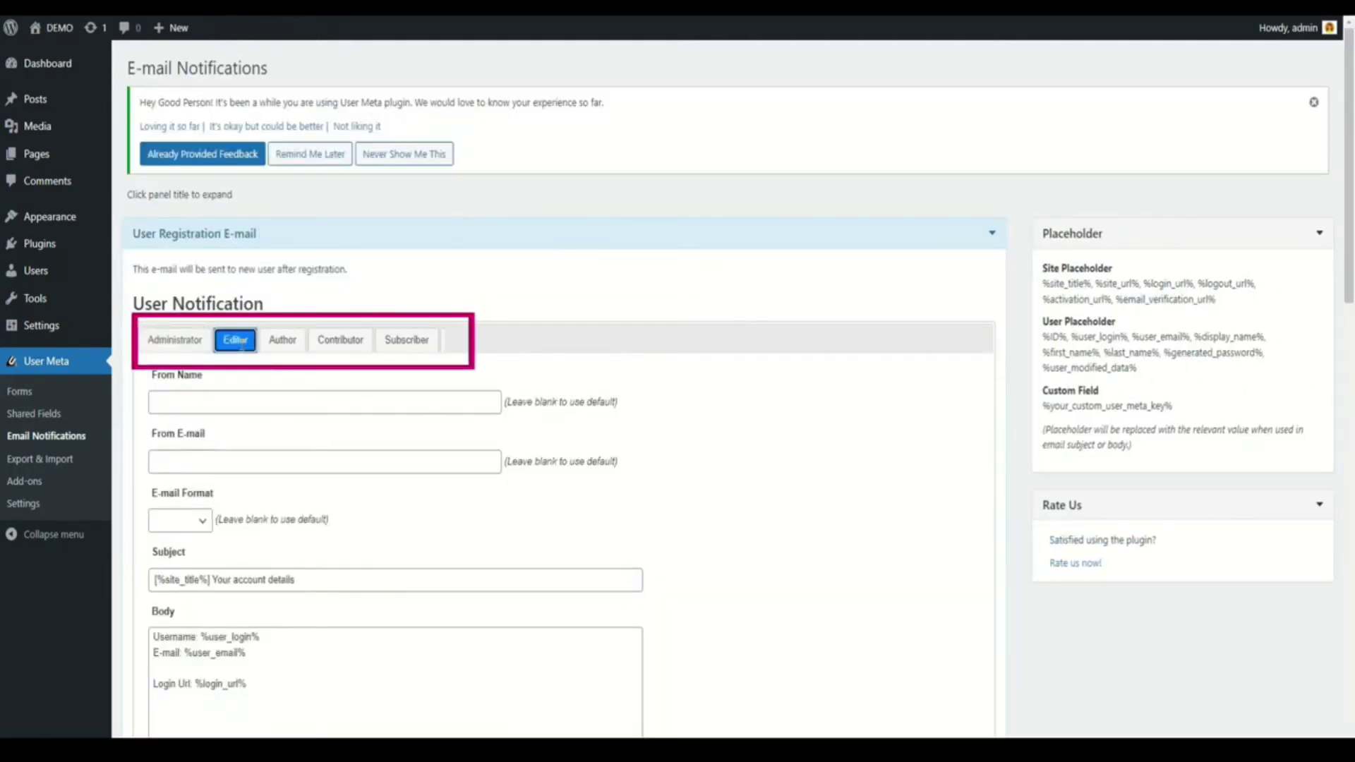
{"action": "left_click", "coordinate": [281, 351]}
{"action": "left_click", "coordinate": [340, 342]}
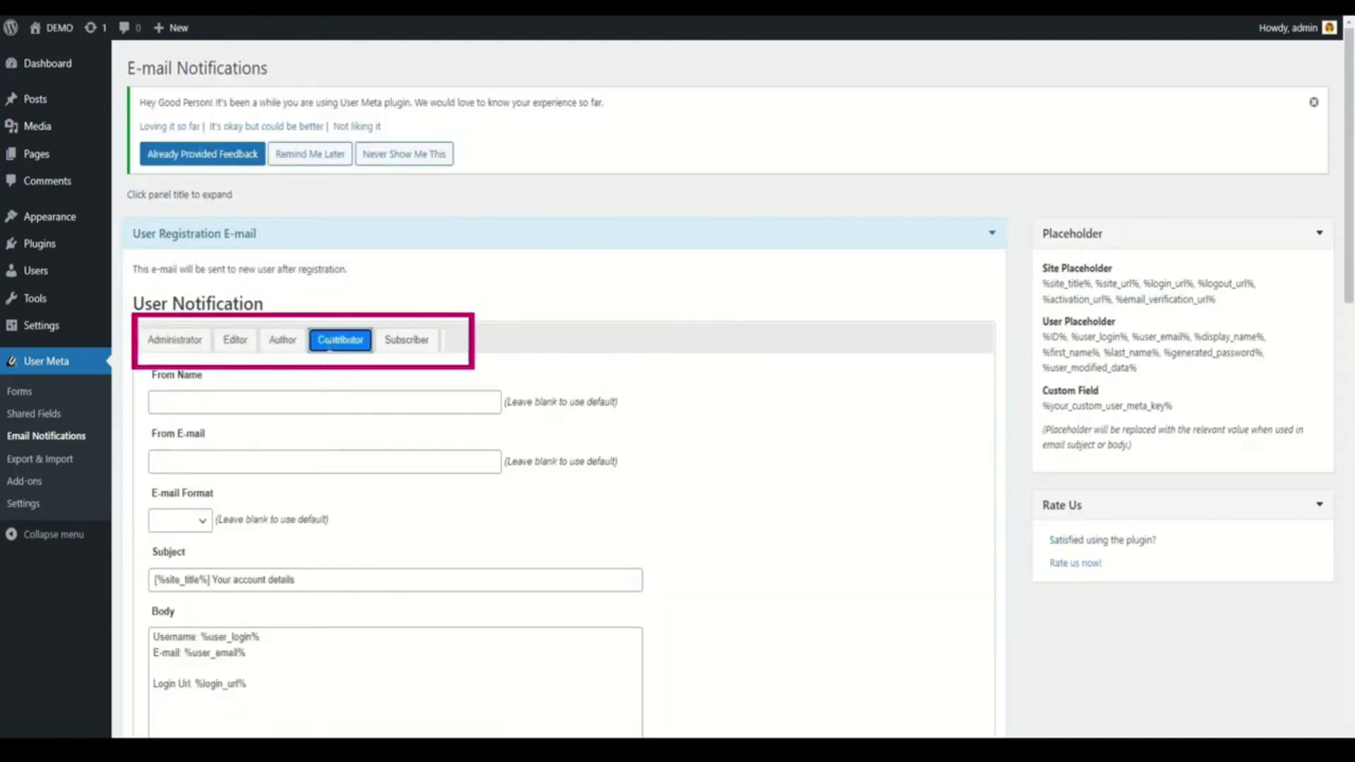
{"action": "left_click", "coordinate": [423, 343]}
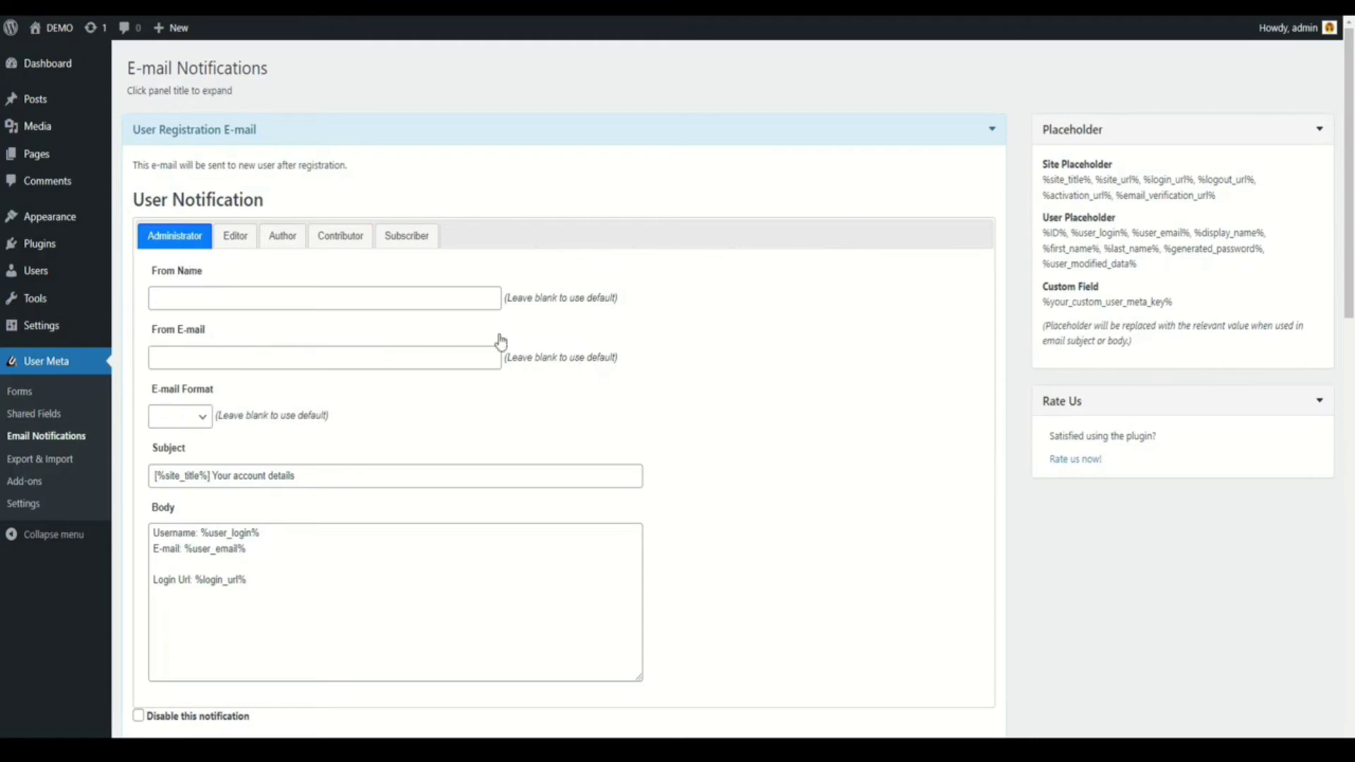
Change the Administrator registration e-mail's E-mail Format to HTML
{"action": "left_click_drag", "start_coordinate": [507, 298], "coordinate": [616, 300]}
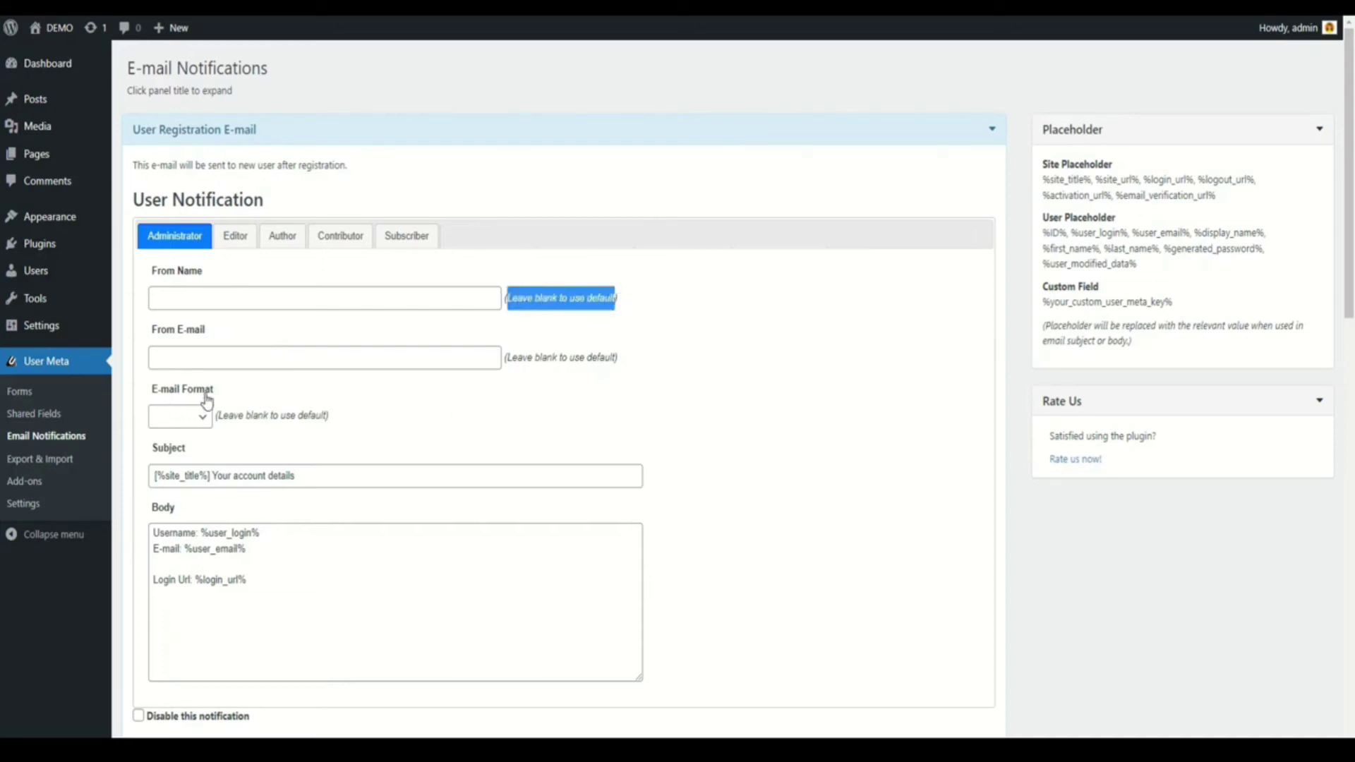
{"action": "left_click", "coordinate": [204, 417]}
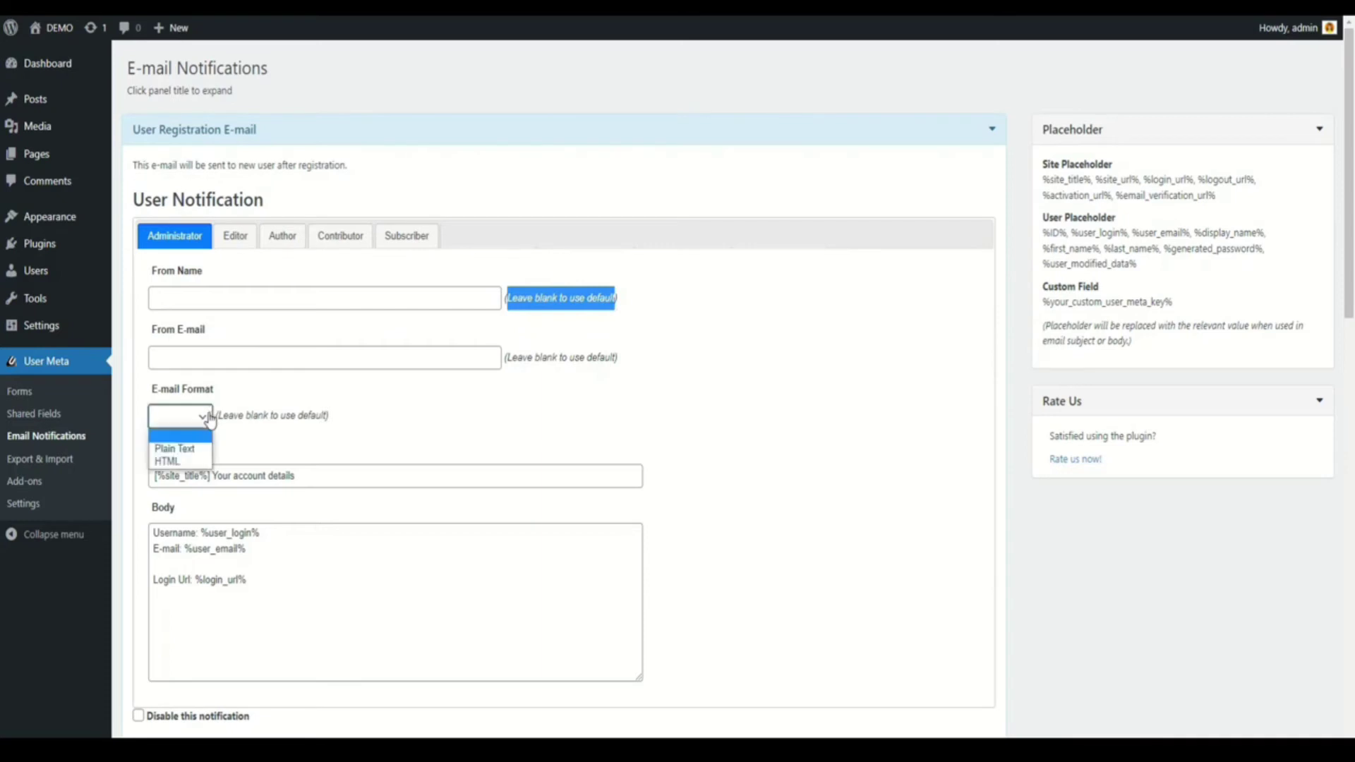
{"action": "left_click", "coordinate": [200, 463]}
{"action": "left_click", "coordinate": [322, 451]}
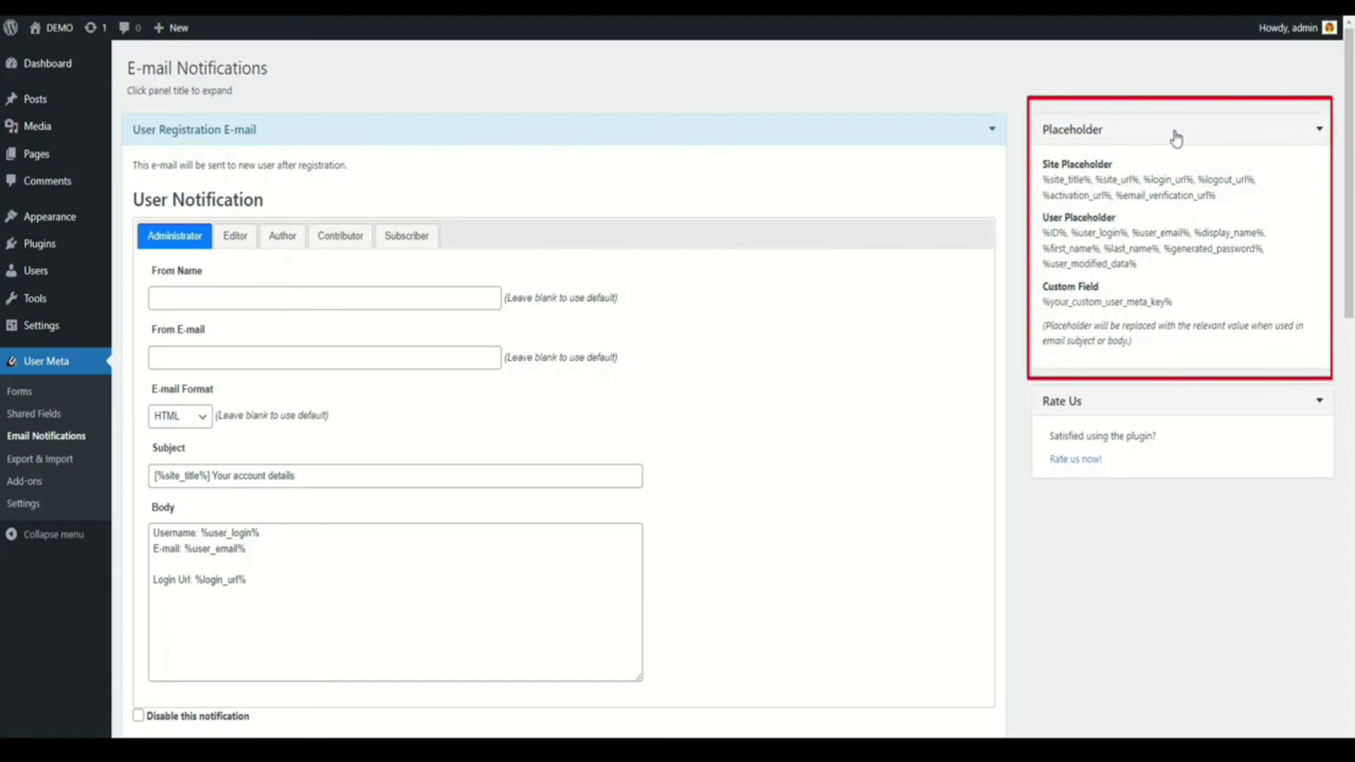
{"action": "left_click_drag", "start_coordinate": [1043, 163], "coordinate": [1118, 168]}
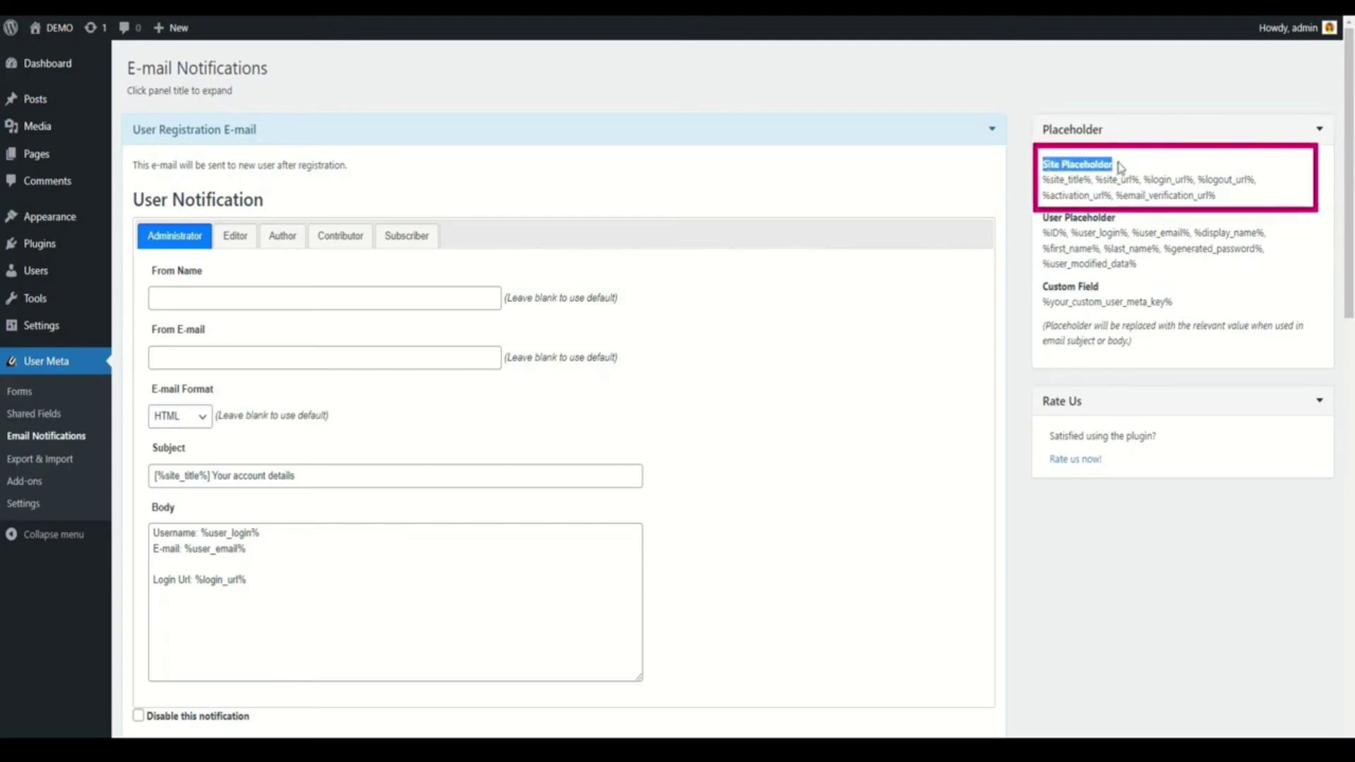
{"action": "left_click", "coordinate": [1120, 168]}
{"action": "left_click_drag", "start_coordinate": [1045, 219], "coordinate": [1118, 220]}
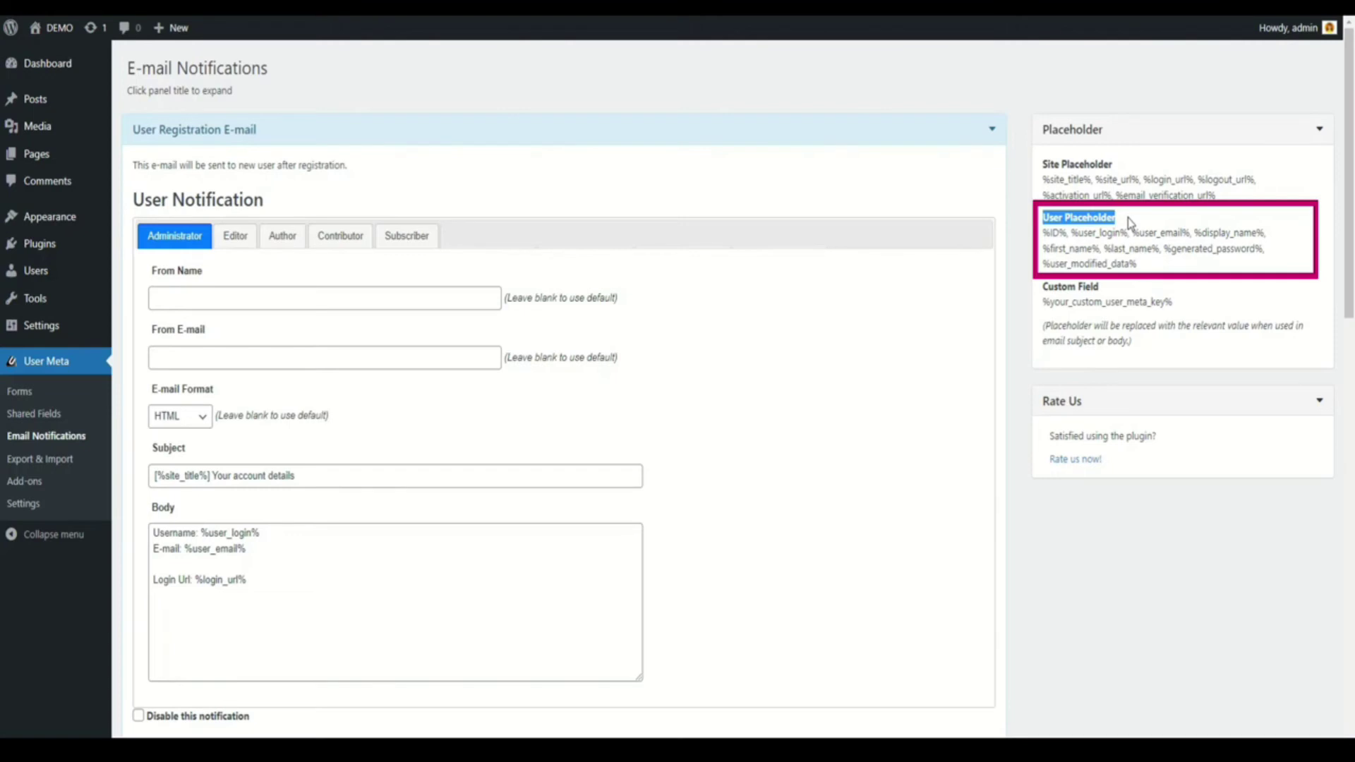
{"action": "left_click_drag", "start_coordinate": [1043, 286], "coordinate": [1103, 297]}
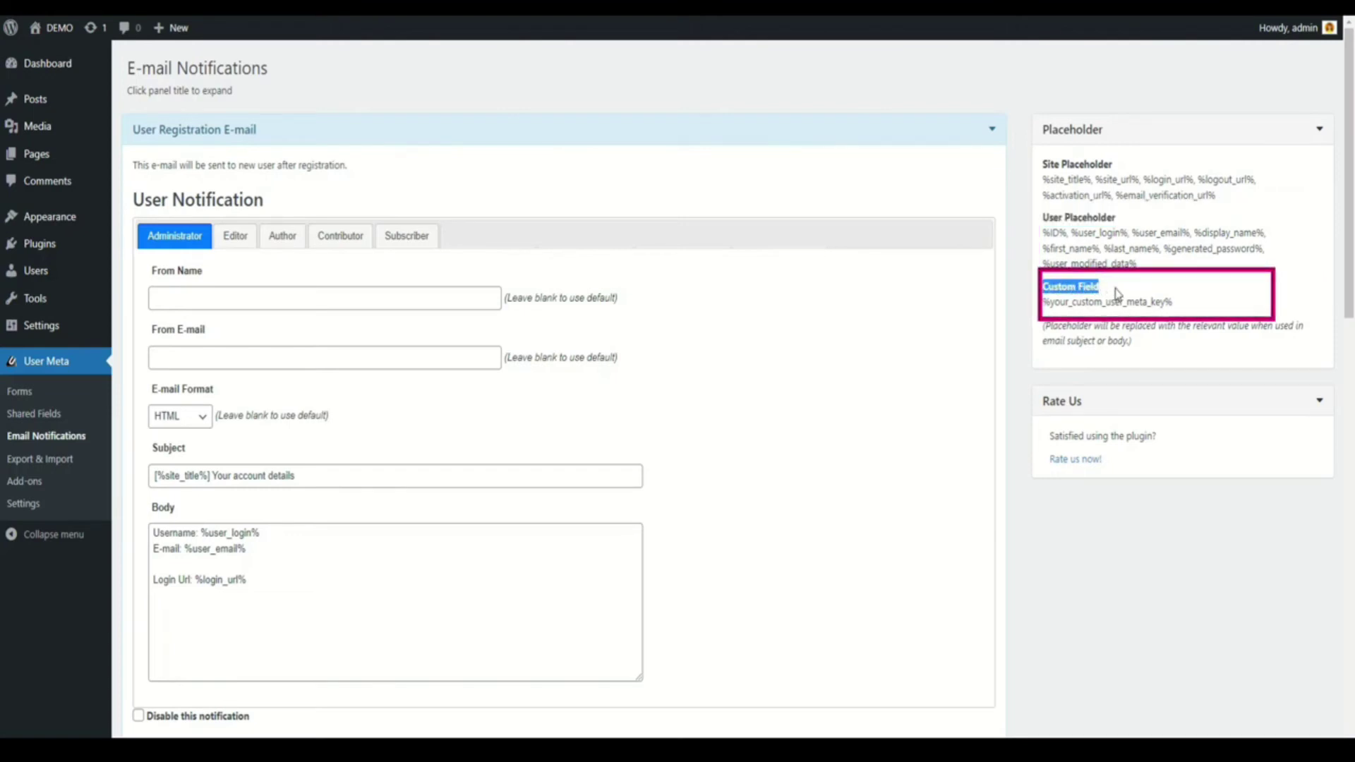
{"action": "left_click_drag", "start_coordinate": [1043, 302], "coordinate": [1177, 309]}
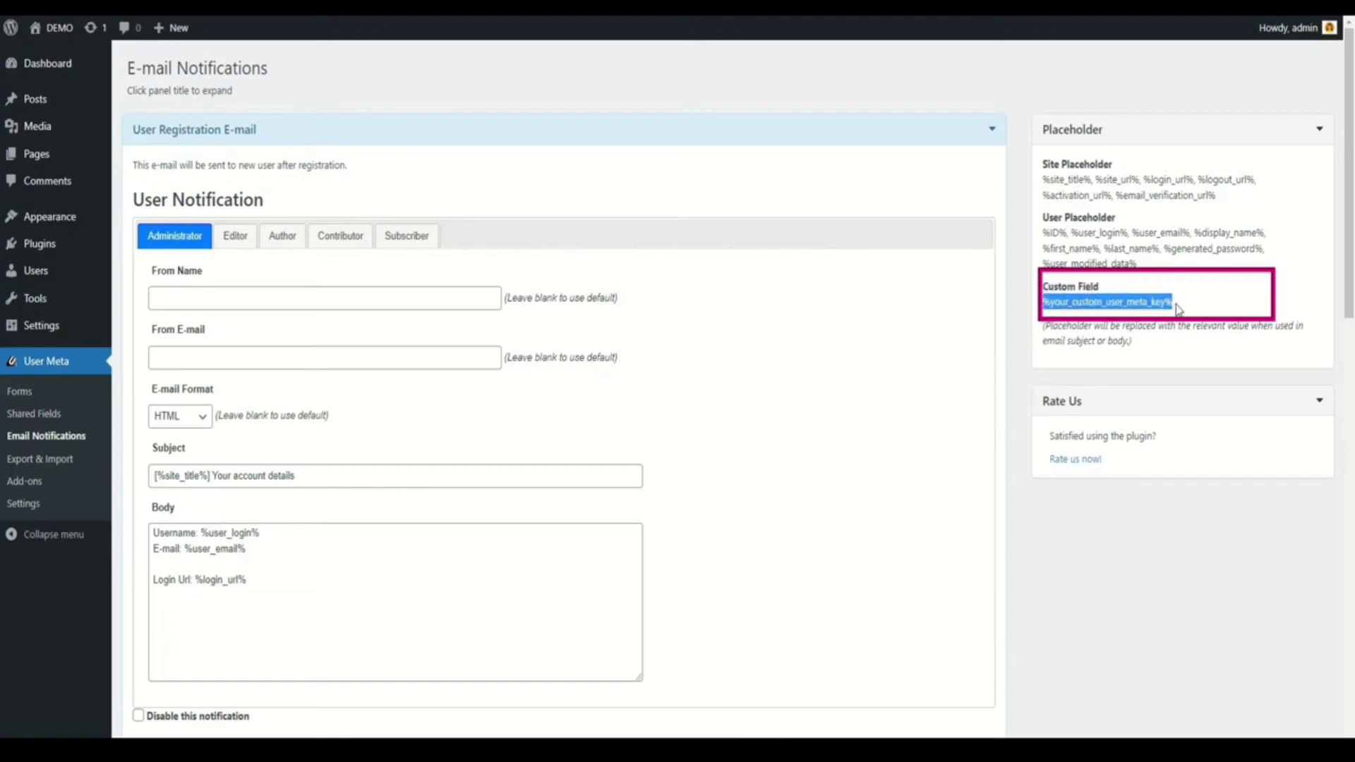
{"action": "left_click", "coordinate": [1186, 320]}
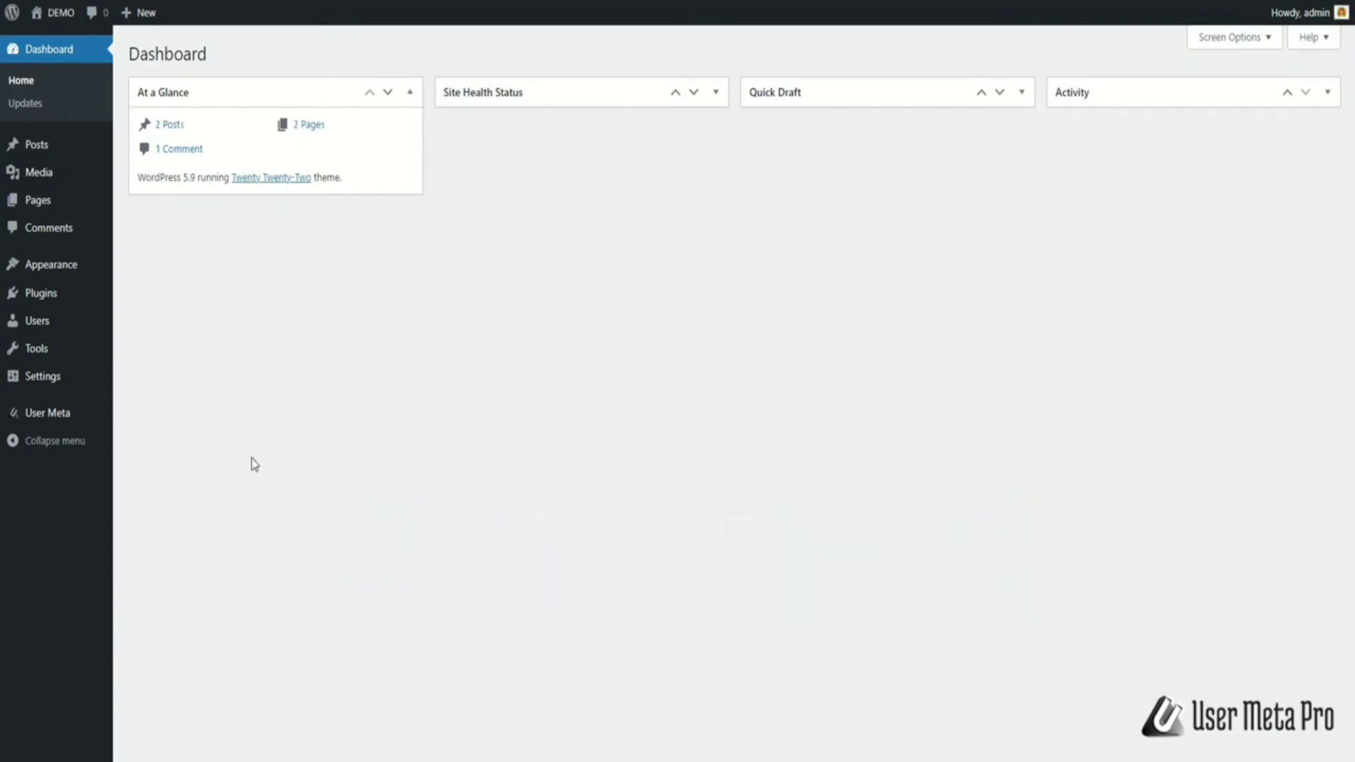
Go to User Meta > Export & Import from the admin sidebar
{"action": "mouse_move", "coordinate": [64, 417]}
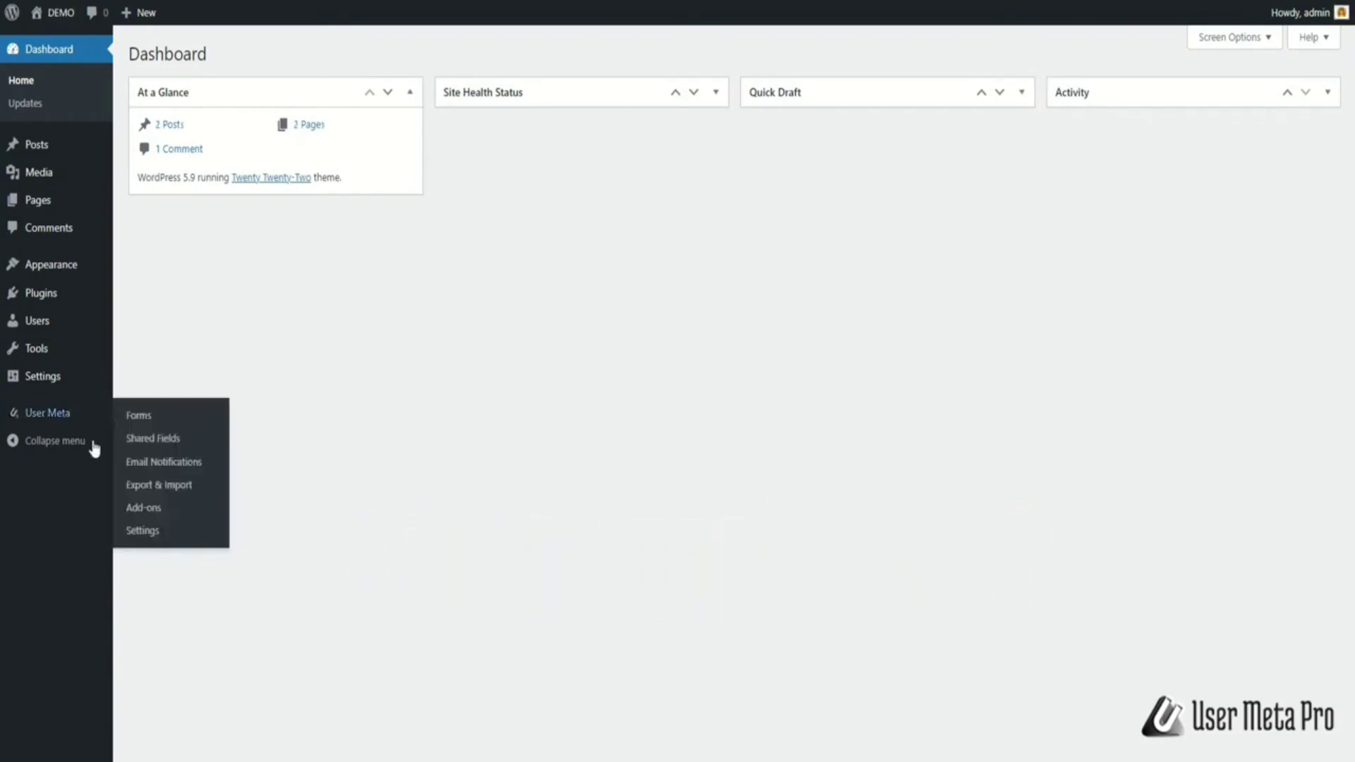
{"action": "left_click", "coordinate": [132, 482]}
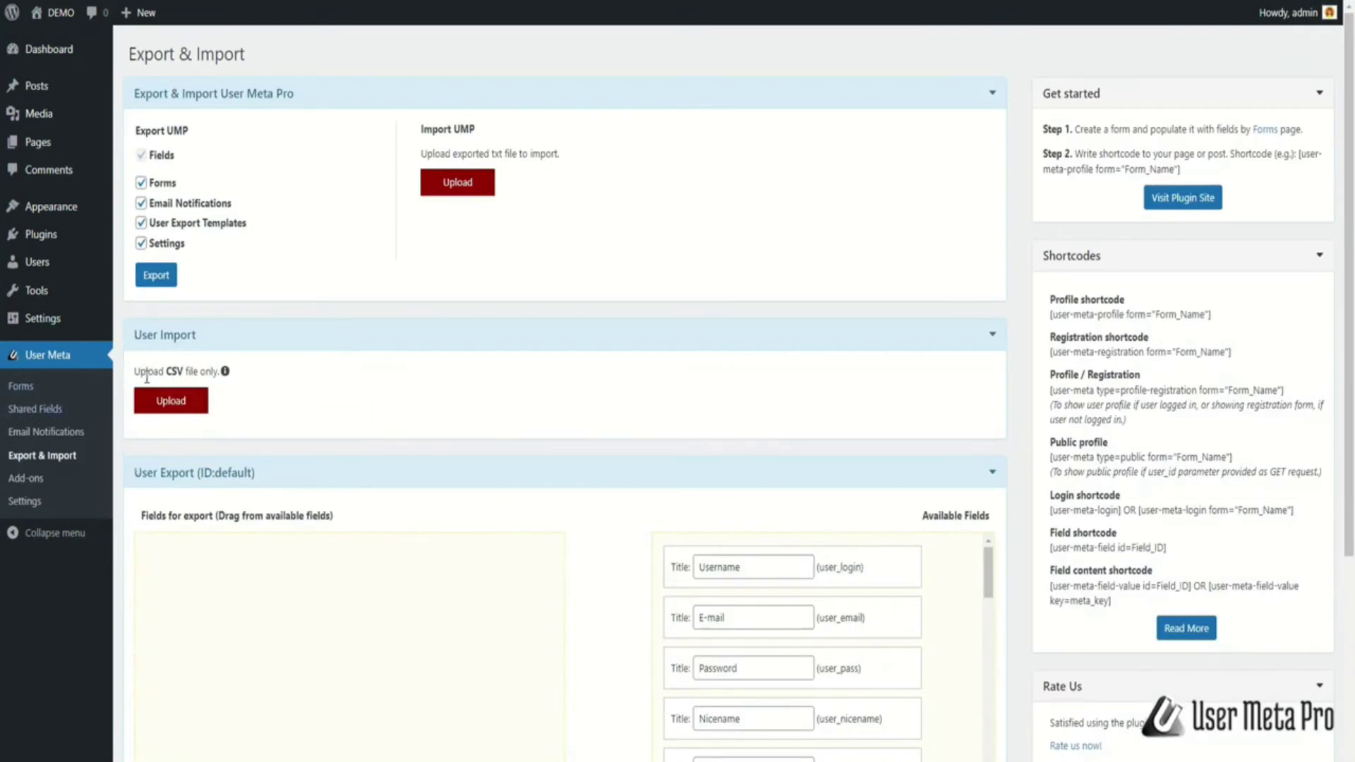
{"action": "mouse_move", "coordinate": [173, 379]}
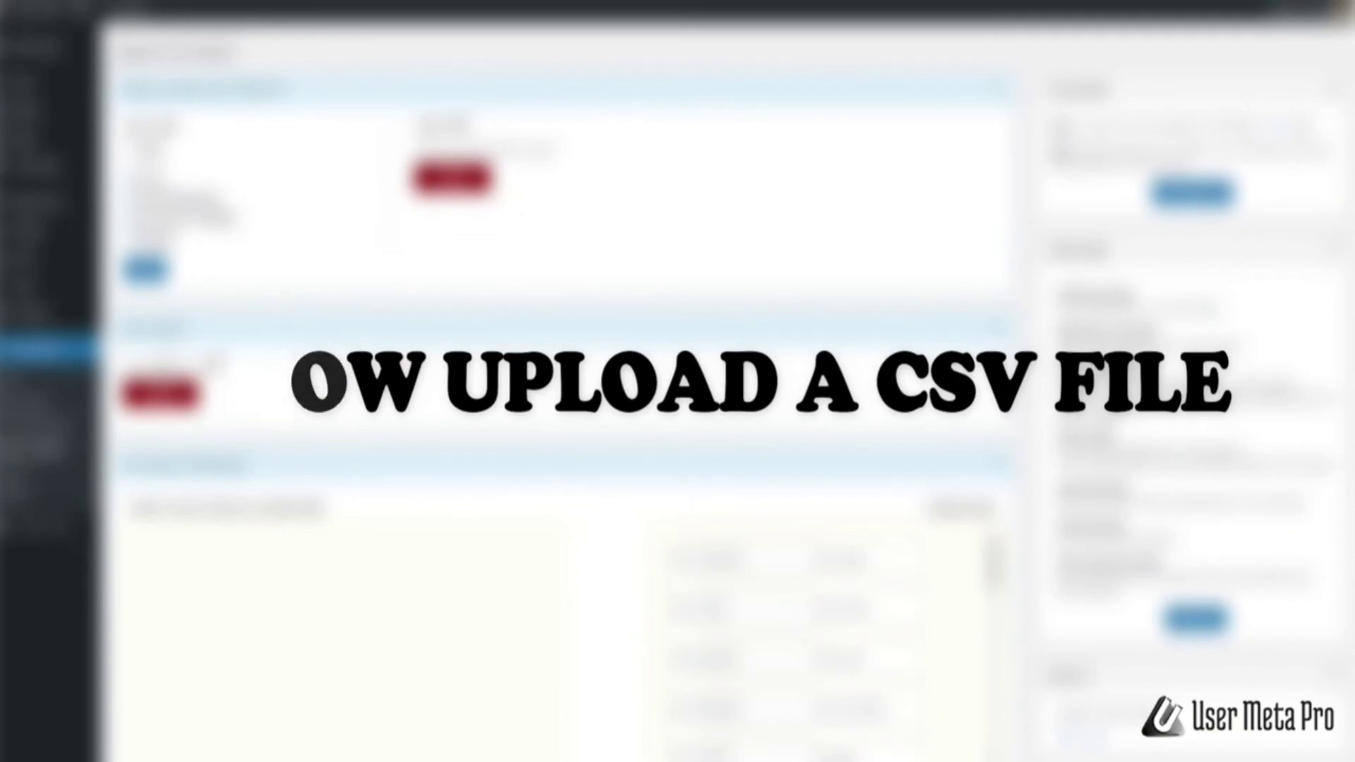
Upload user-import.csv under User Import to list its column headers for mapping
{"action": "mouse_move", "coordinate": [223, 374]}
{"action": "left_click", "coordinate": [181, 398]}
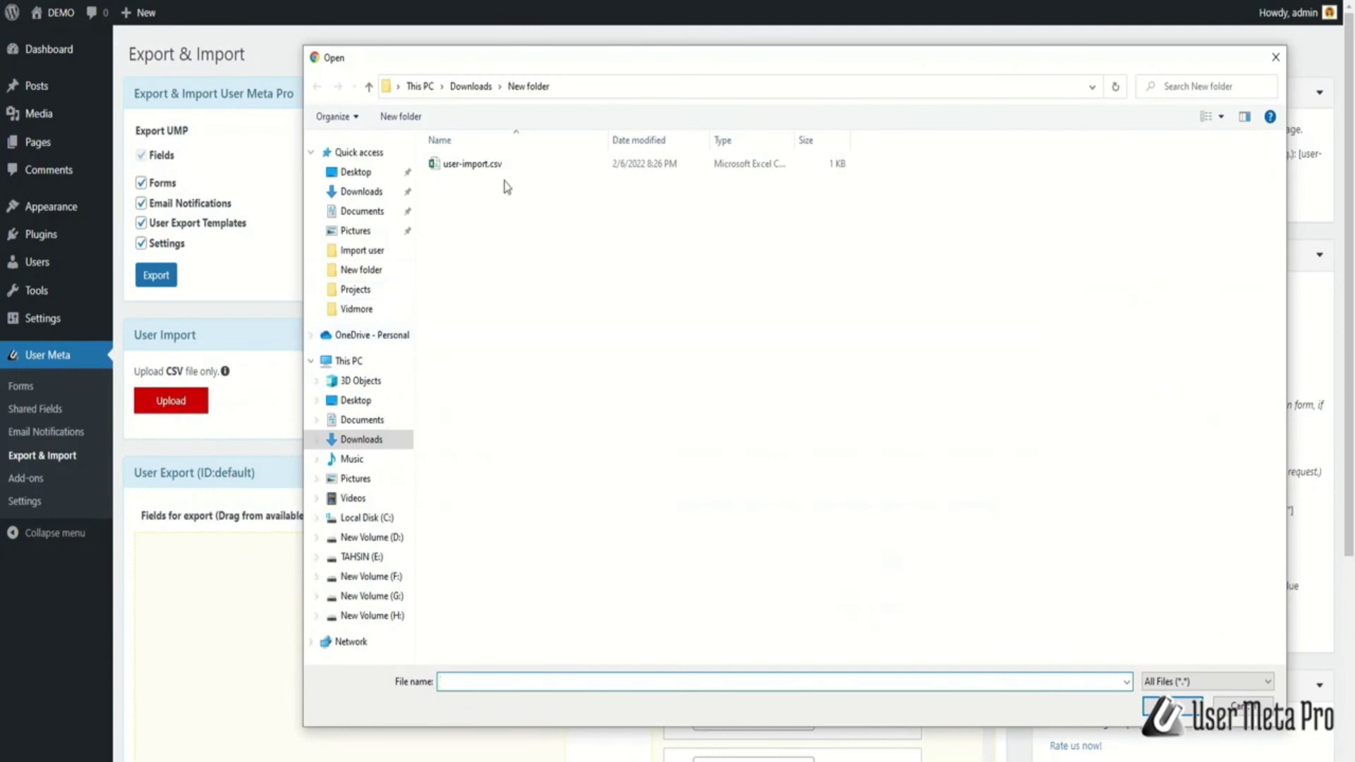
{"action": "left_click", "coordinate": [513, 166]}
{"action": "left_click", "coordinate": [1148, 705]}
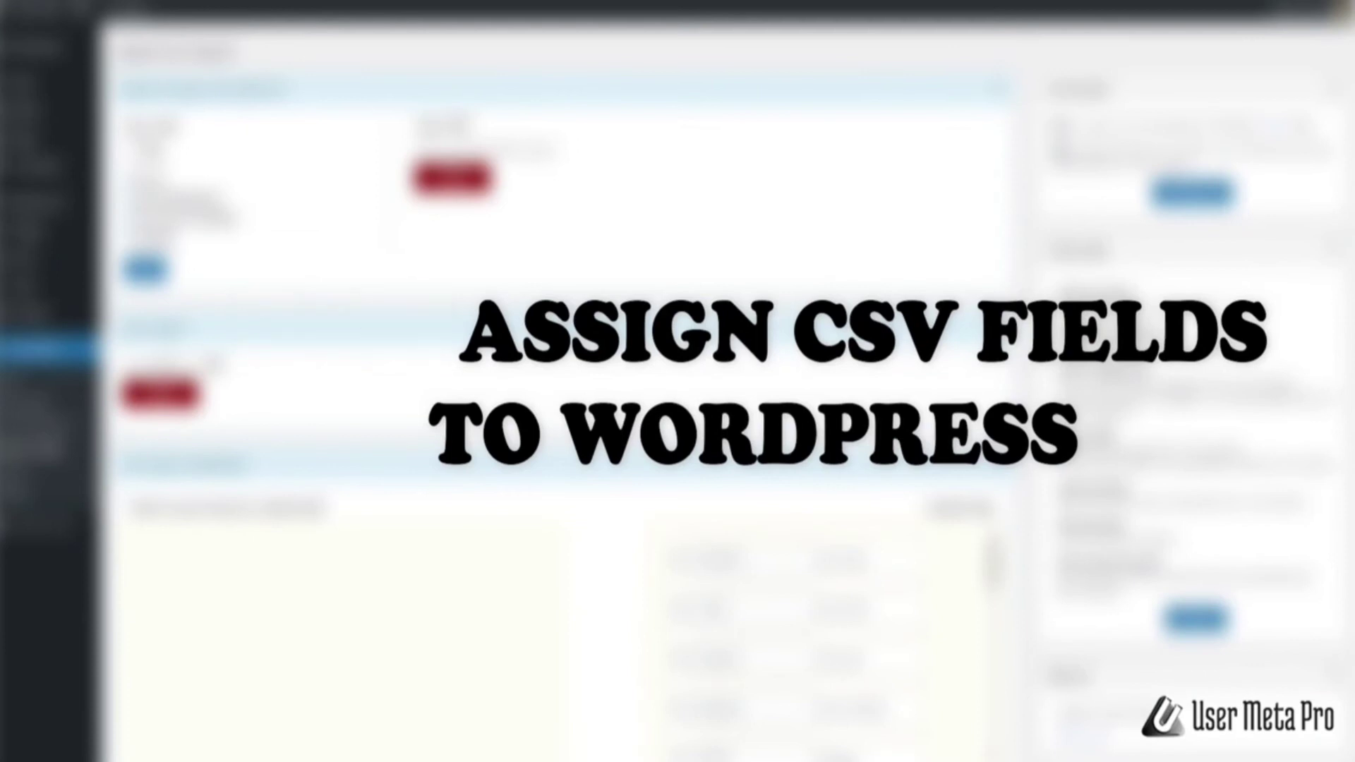
Map Username, Email, Name and Website to WordPress fields, and Phone and State to custom fields
{"action": "left_click", "coordinate": [402, 347]}
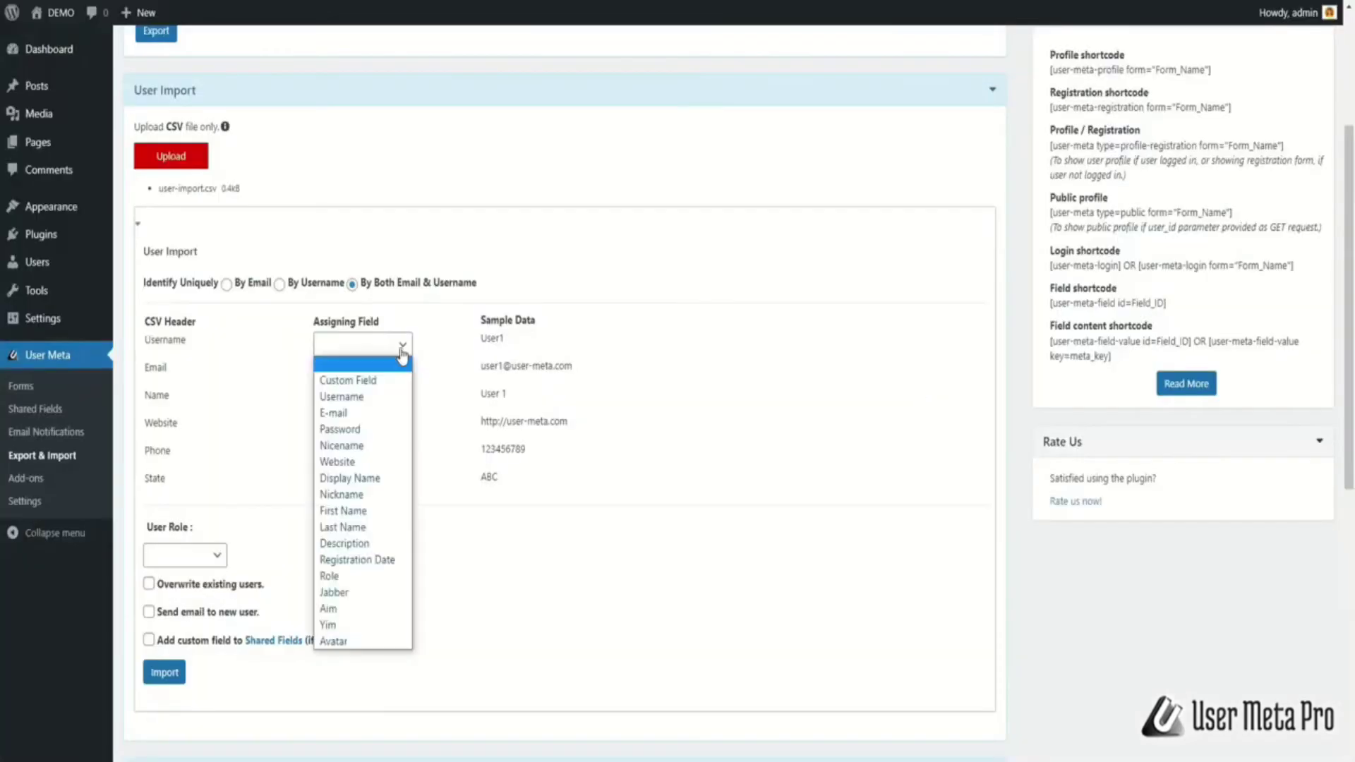
{"action": "left_click", "coordinate": [381, 396]}
{"action": "left_click", "coordinate": [401, 372]}
{"action": "left_click", "coordinate": [385, 440]}
{"action": "left_click", "coordinate": [401, 400]}
{"action": "left_click", "coordinate": [379, 550]}
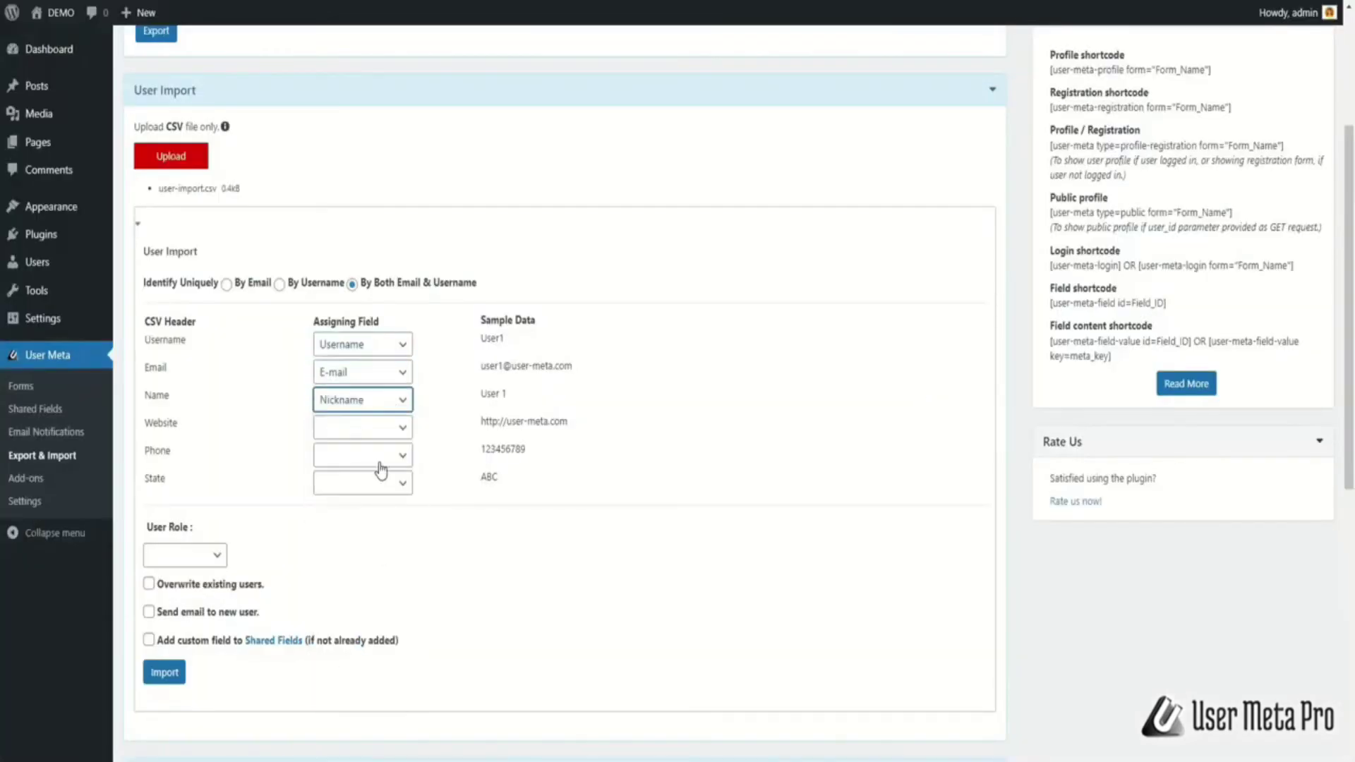
{"action": "left_click", "coordinate": [395, 427]}
{"action": "left_click", "coordinate": [392, 545]}
{"action": "left_click", "coordinate": [388, 457]}
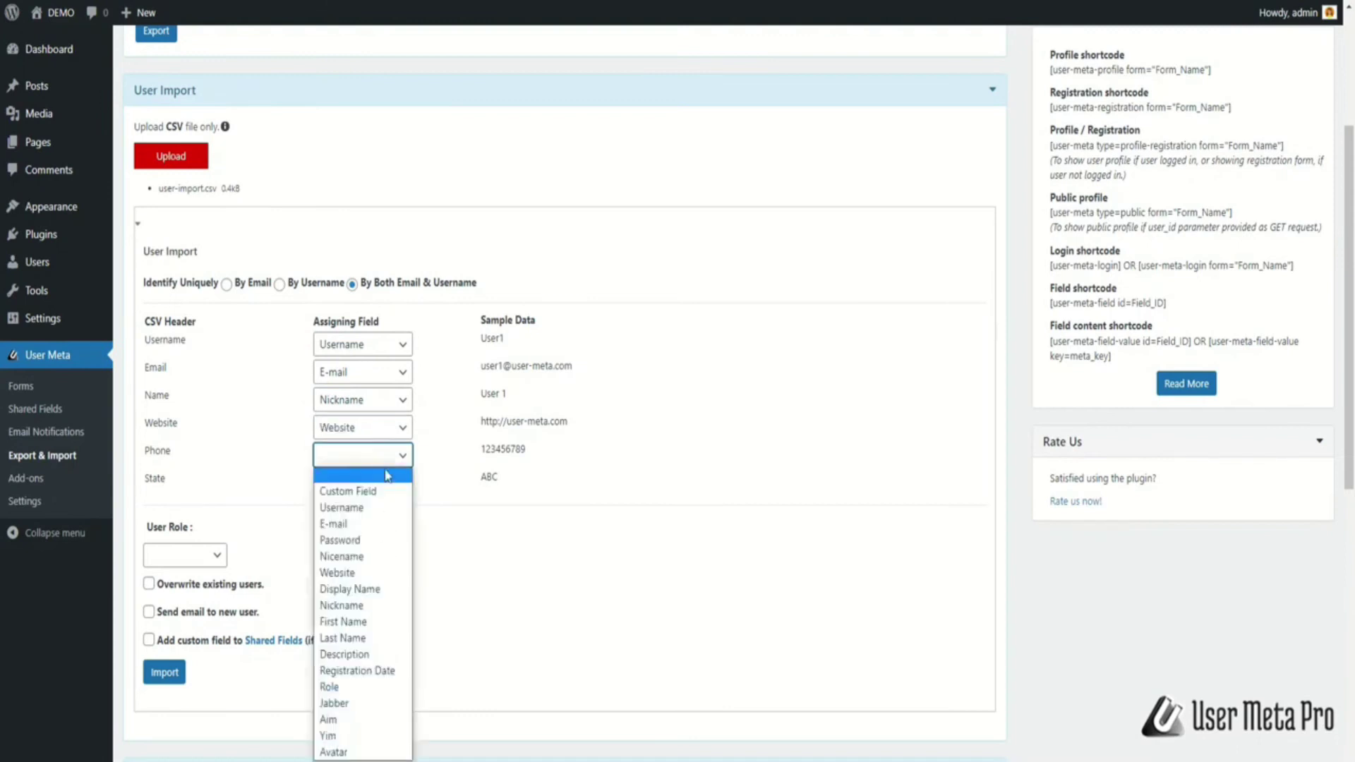
{"action": "left_click", "coordinate": [384, 489]}
{"action": "left_click", "coordinate": [395, 522]}
{"action": "left_click", "coordinate": [393, 247]}
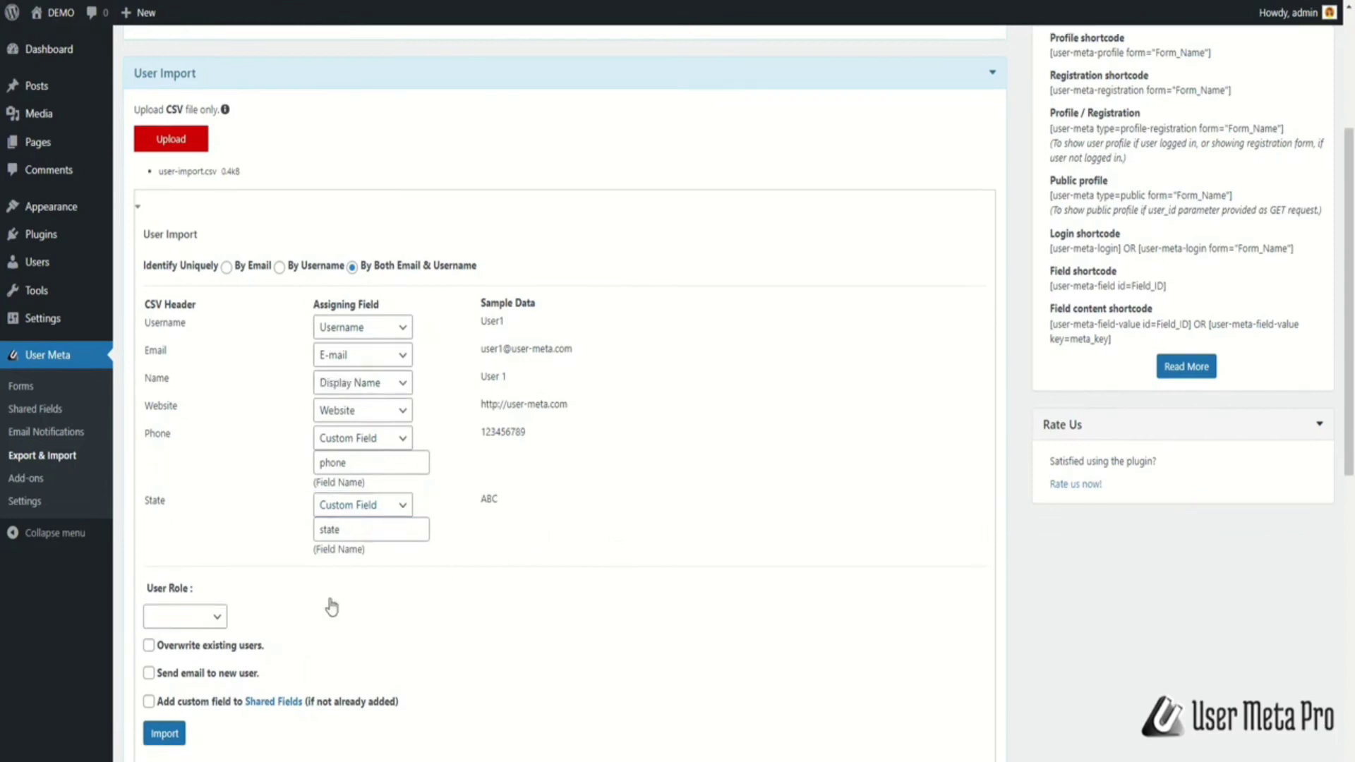
Import the users as Authors with overwrite, notification email and Shared Fields enabled, then view All Users
{"action": "left_click", "coordinate": [216, 616]}
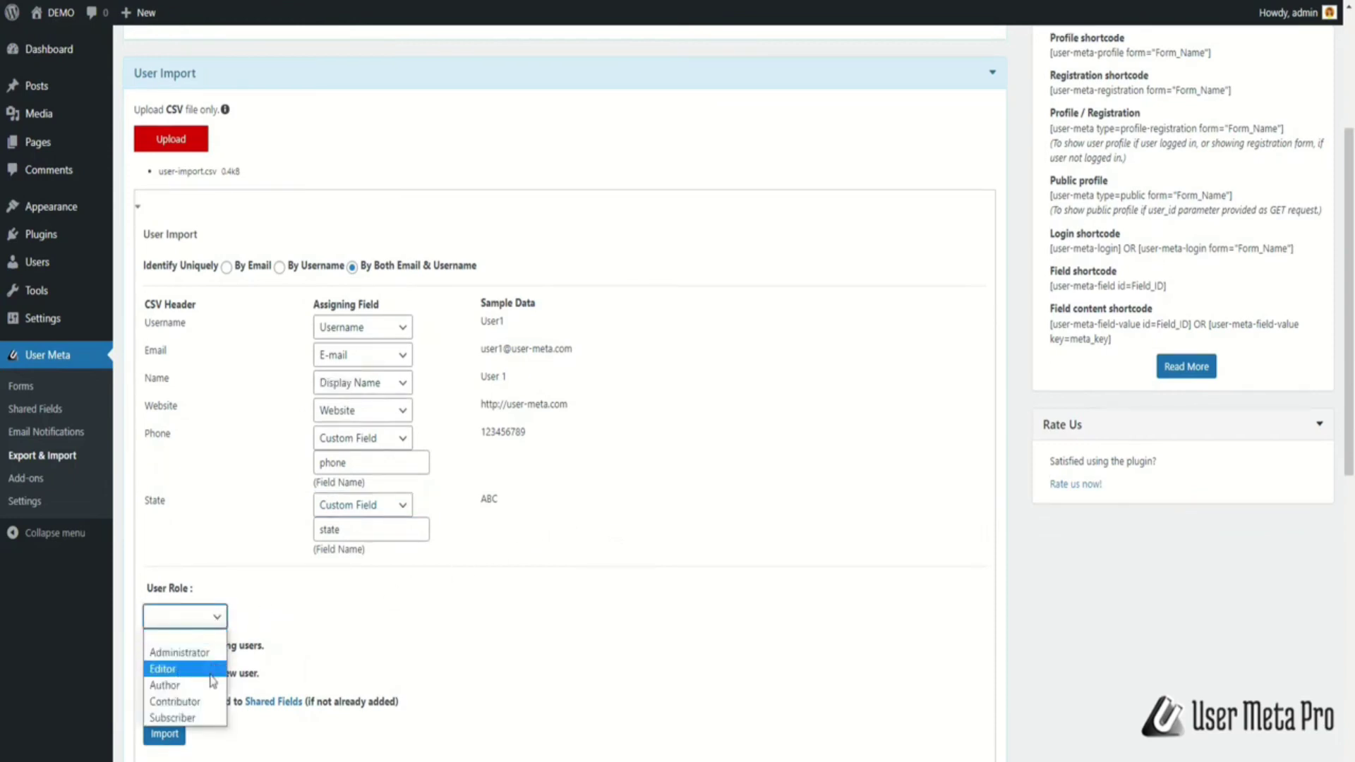
{"action": "left_click", "coordinate": [169, 684]}
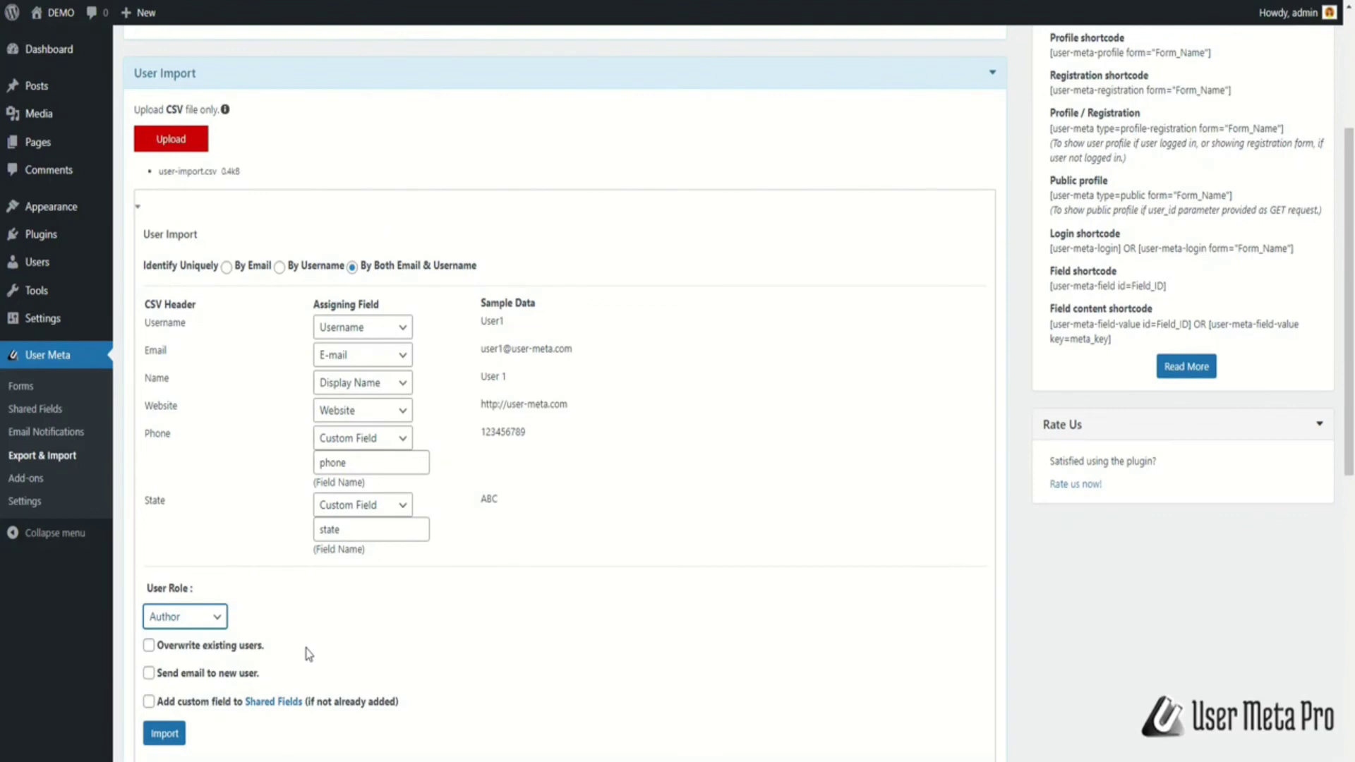
{"action": "left_click", "coordinate": [148, 645]}
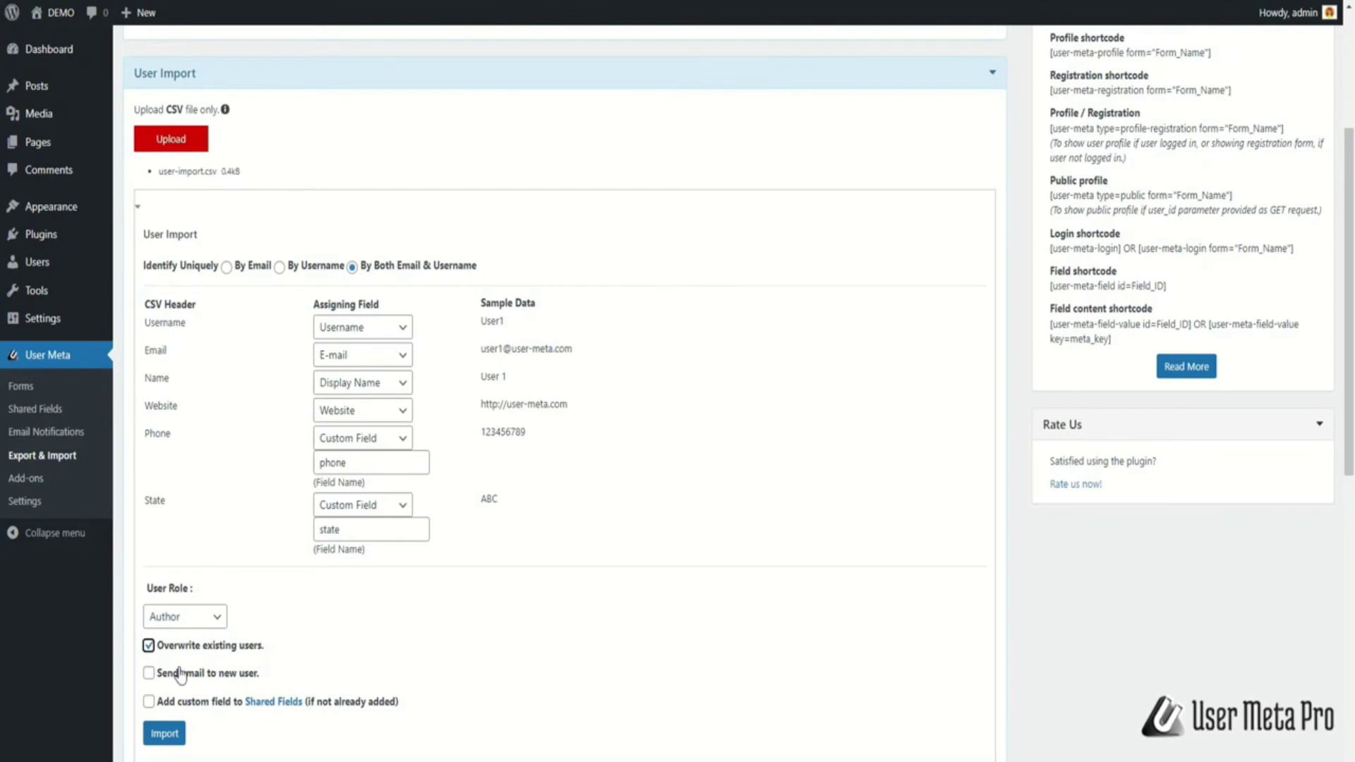
{"action": "left_click", "coordinate": [148, 674]}
{"action": "left_click", "coordinate": [148, 701]}
{"action": "left_click", "coordinate": [174, 737]}
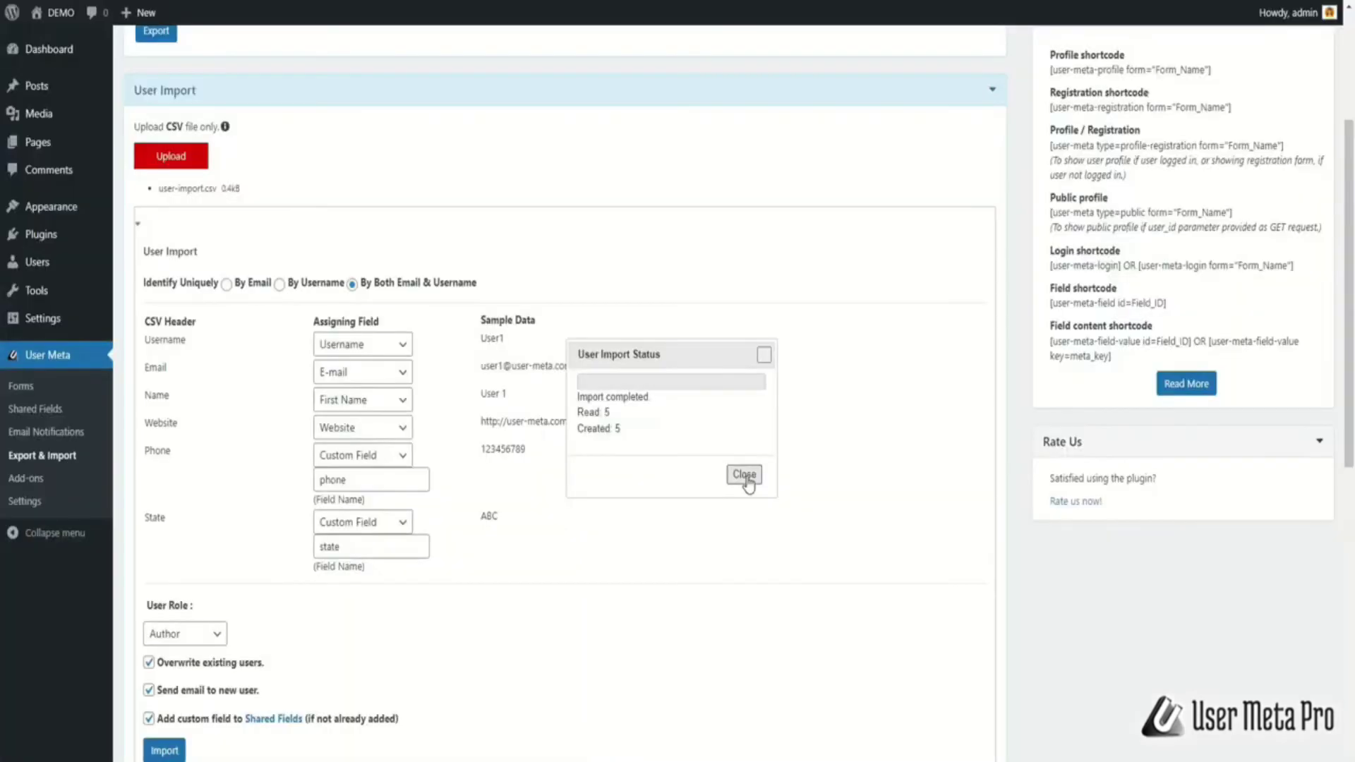
{"action": "left_click", "coordinate": [744, 475]}
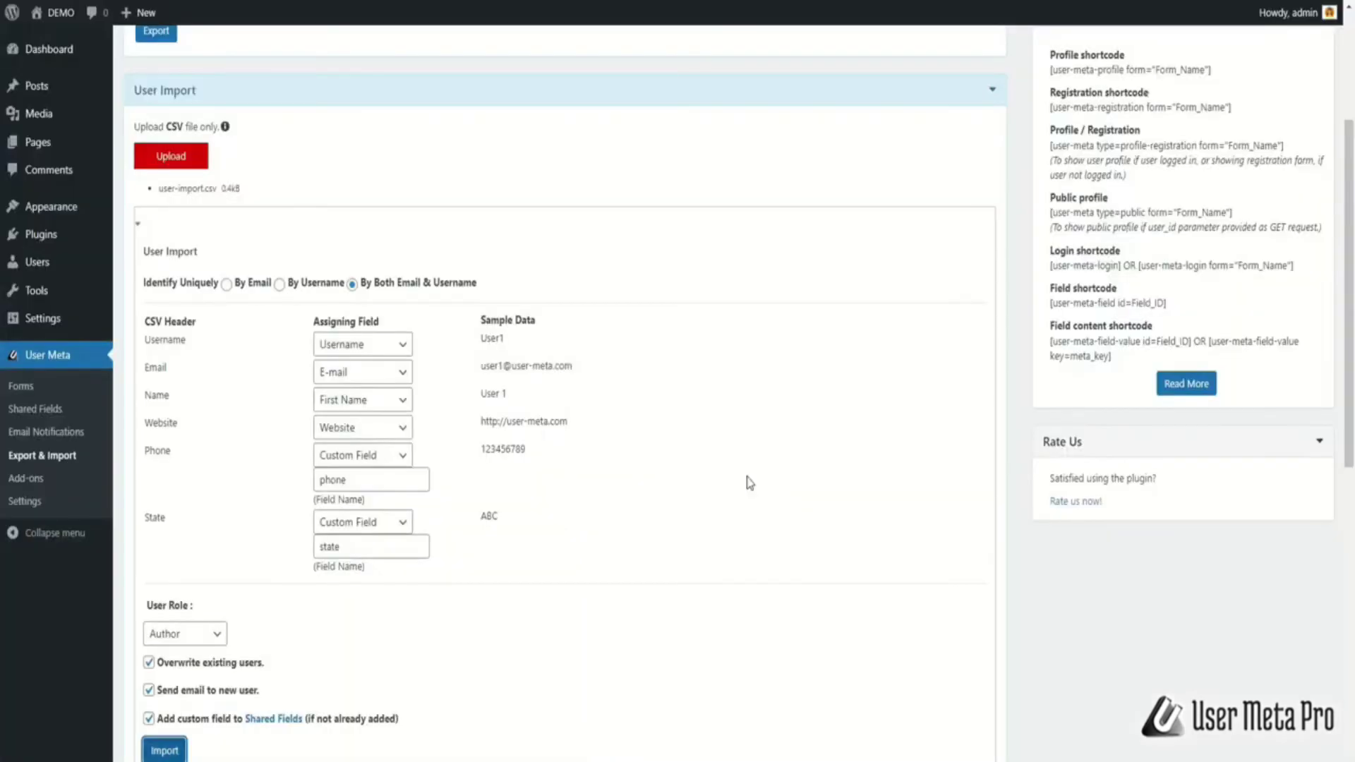
{"action": "left_click", "coordinate": [57, 263]}
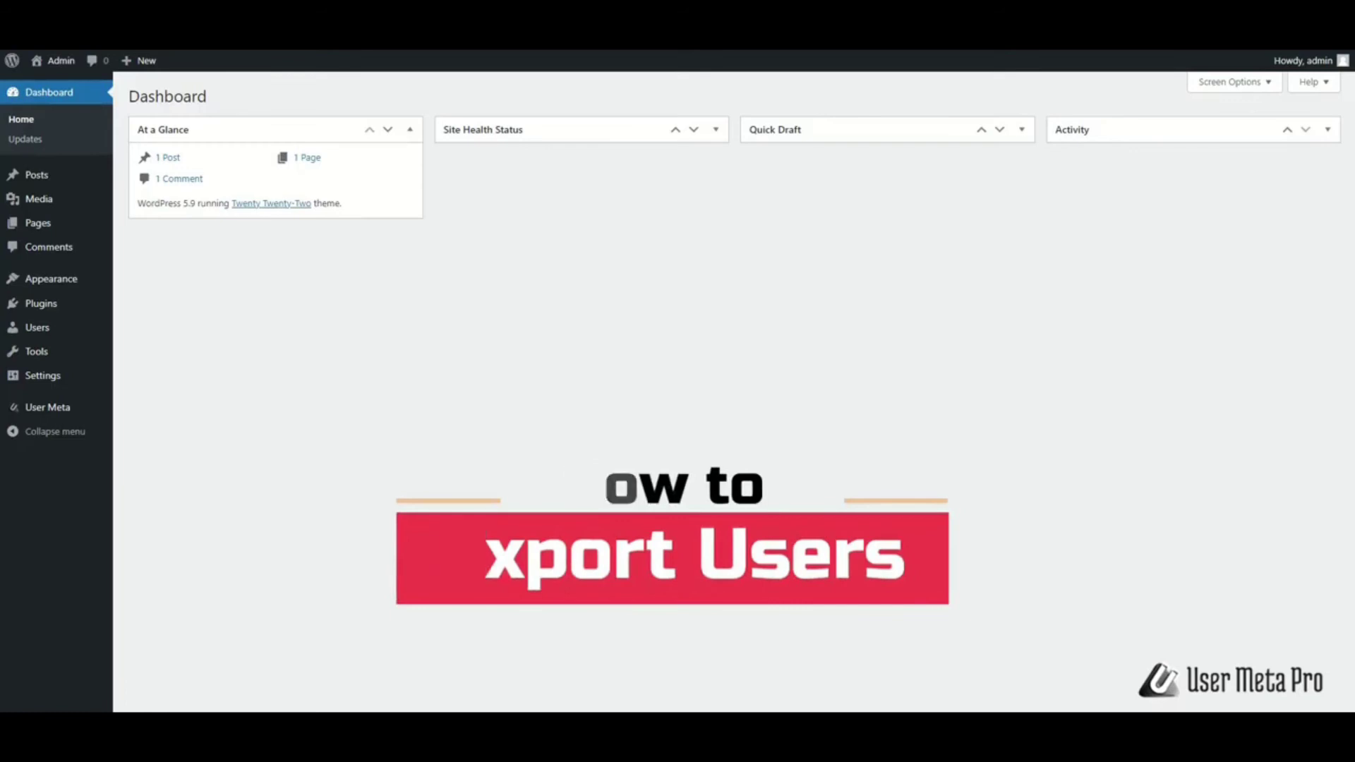
Open the Export & Import page and add the first two fields, Username and E-mail, to Fields for export
{"action": "mouse_move", "coordinate": [66, 417]}
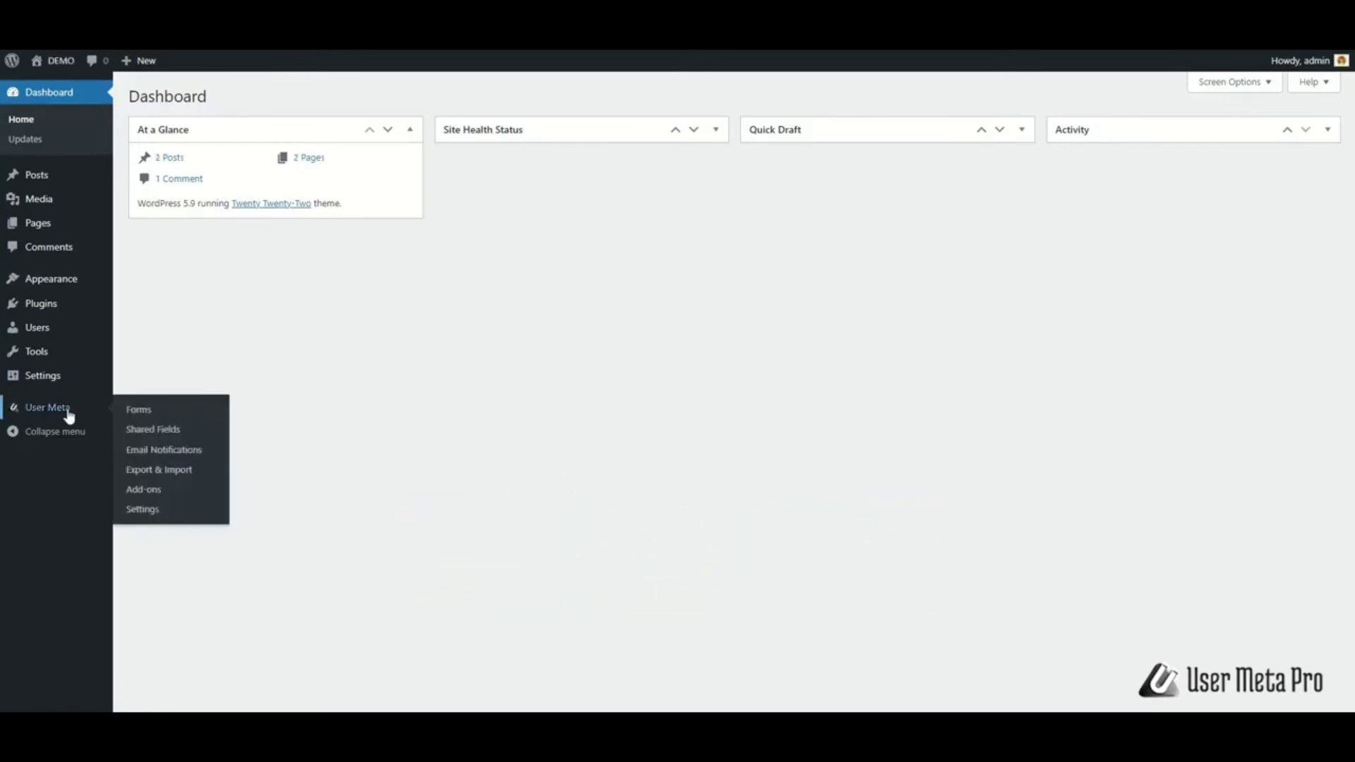
{"action": "left_click", "coordinate": [157, 477]}
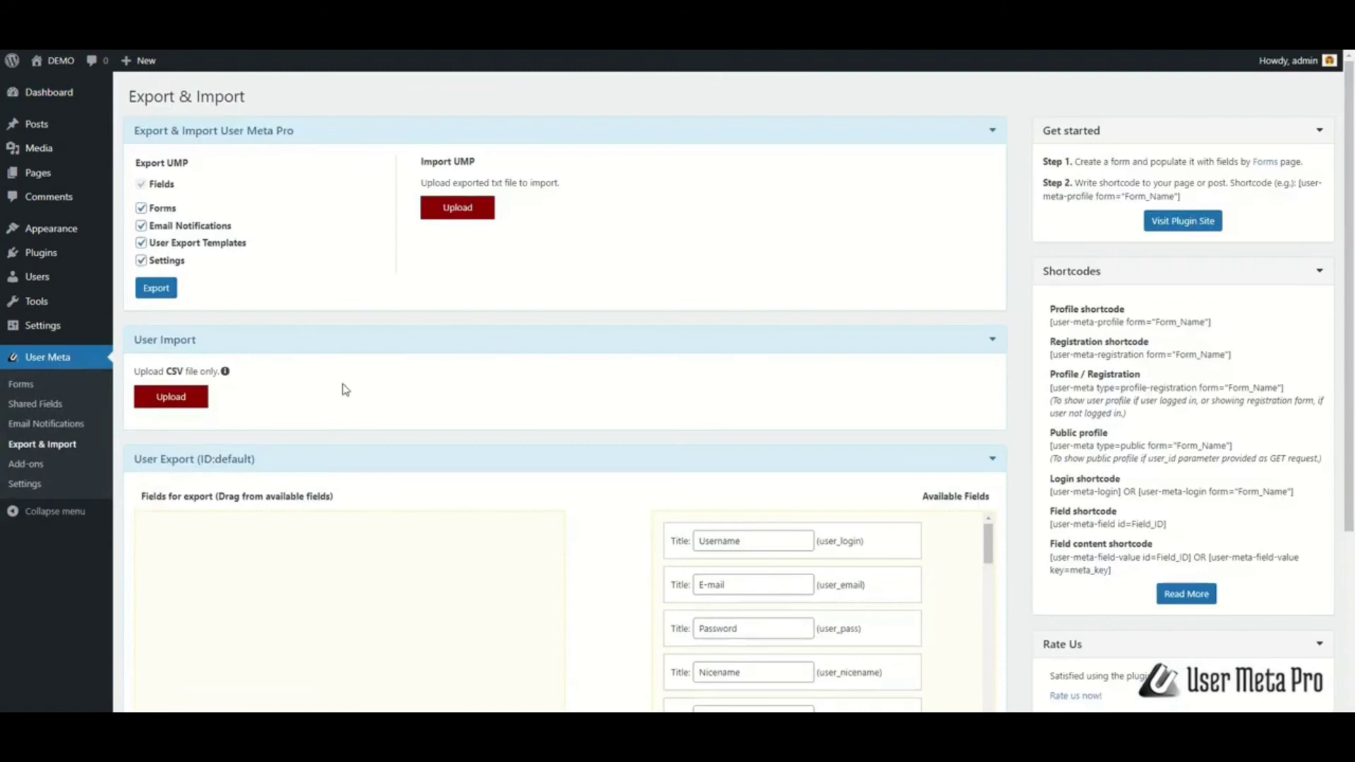
{"action": "scroll", "coordinate": [136, 439], "scroll_direction": "down", "scroll_amount": 4}
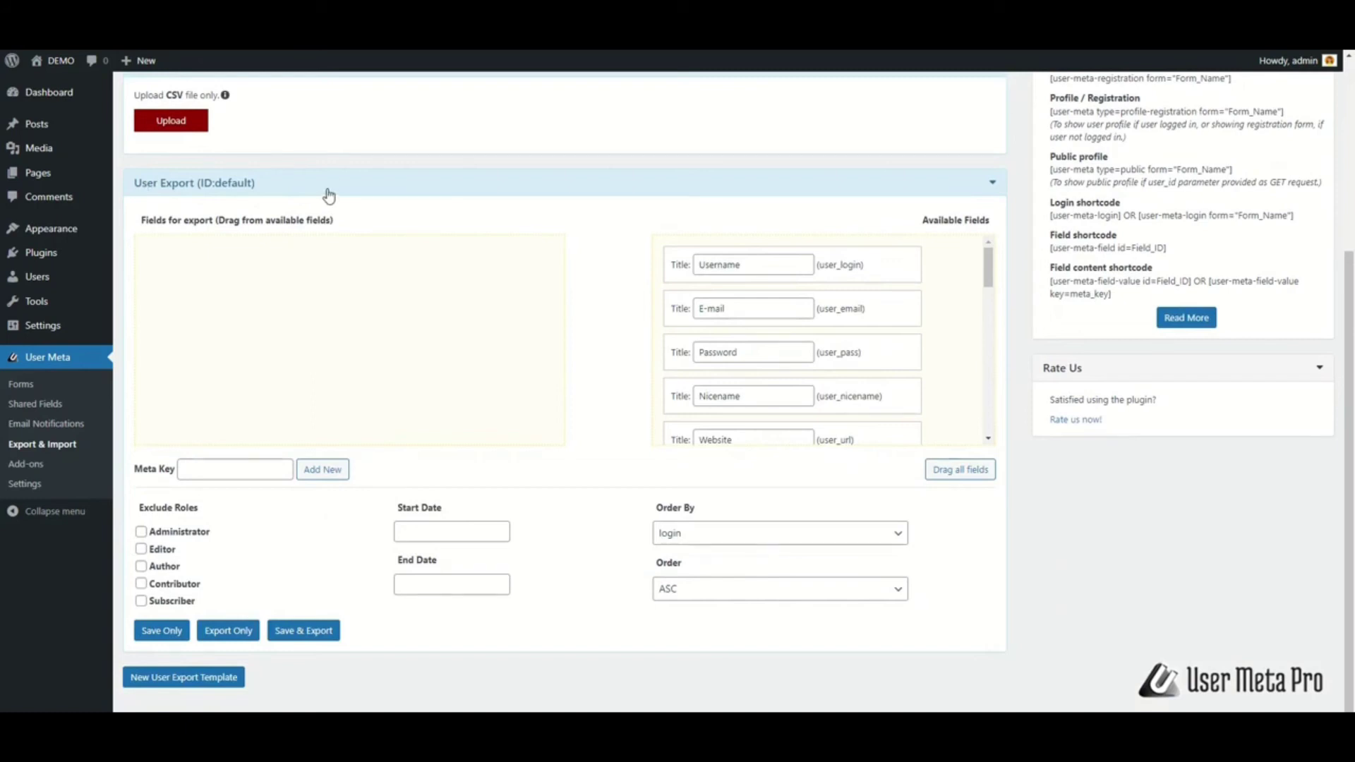
{"action": "scroll", "coordinate": [329, 195], "scroll_direction": "up", "scroll_amount": 2}
{"action": "left_click_drag", "start_coordinate": [841, 405], "coordinate": [346, 413]}
{"action": "left_click_drag", "start_coordinate": [871, 402], "coordinate": [356, 447]}
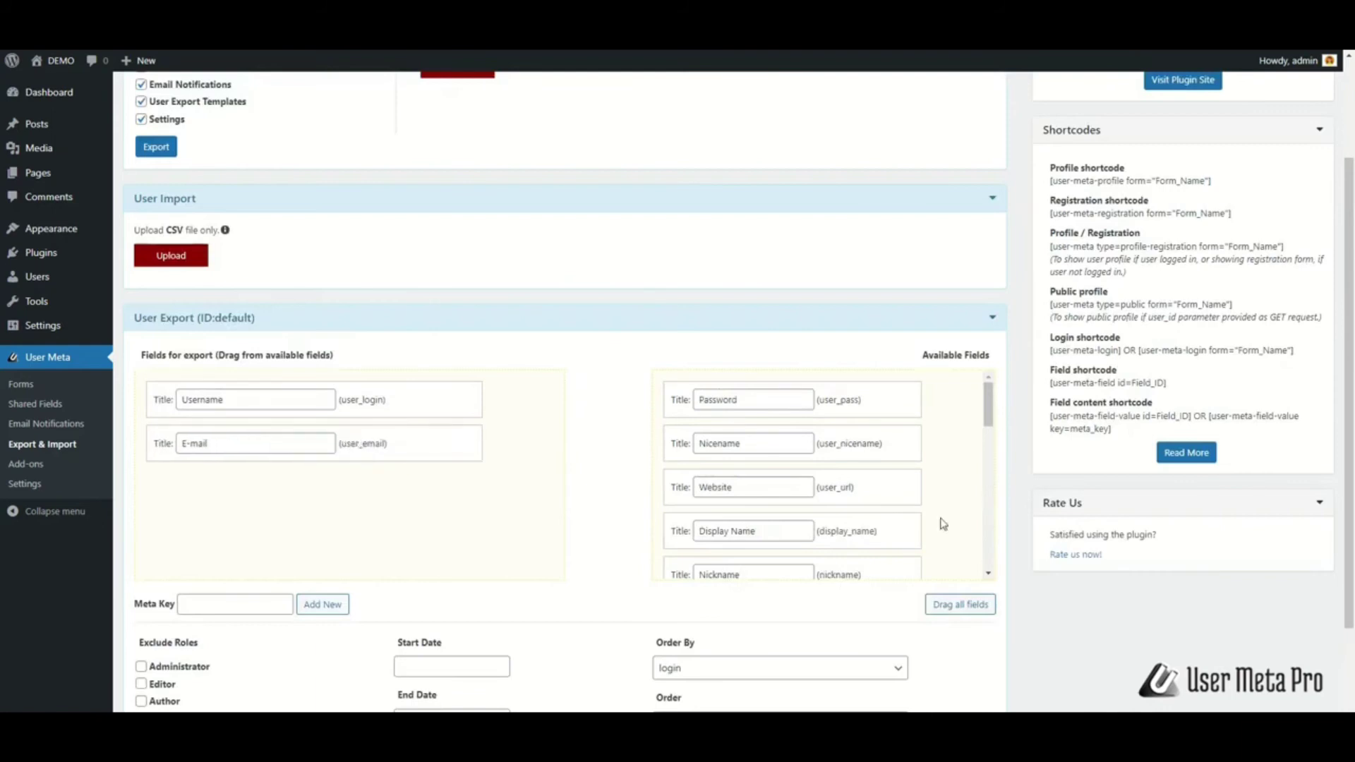
Add First Name, phone and state to the export fields and move Display Name back out
{"action": "scroll", "coordinate": [858, 483], "scroll_direction": "down", "scroll_amount": 1}
{"action": "left_click_drag", "start_coordinate": [858, 483], "coordinate": [381, 493]}
{"action": "left_click_drag", "start_coordinate": [880, 514], "coordinate": [341, 575]}
{"action": "scroll", "coordinate": [945, 474], "scroll_direction": "down", "scroll_amount": 10}
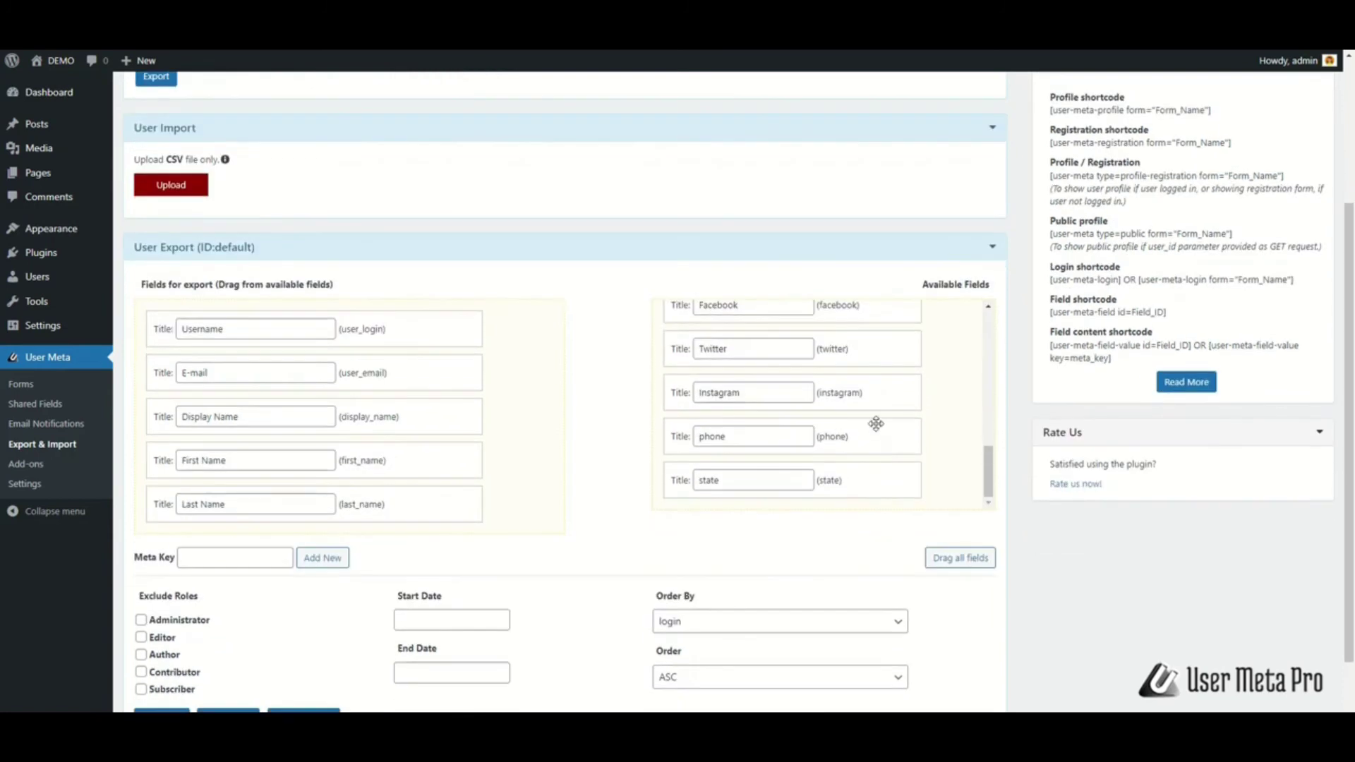
{"action": "left_click_drag", "start_coordinate": [875, 423], "coordinate": [336, 548]}
{"action": "left_click_drag", "start_coordinate": [813, 484], "coordinate": [356, 596]}
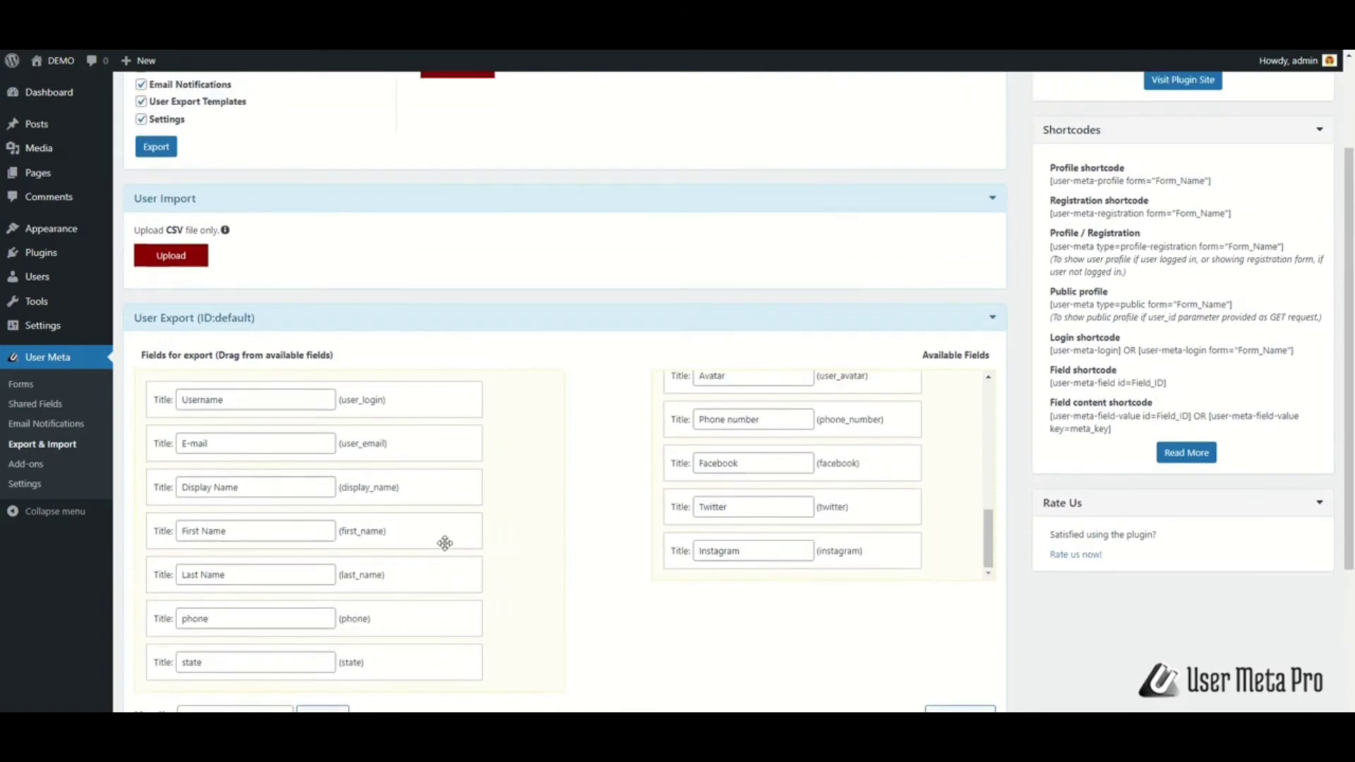
{"action": "scroll", "coordinate": [445, 544], "scroll_direction": "up", "scroll_amount": 1}
{"action": "left_click_drag", "start_coordinate": [399, 487], "coordinate": [941, 565]}
{"action": "scroll", "coordinate": [917, 529], "scroll_direction": "down", "scroll_amount": 3}
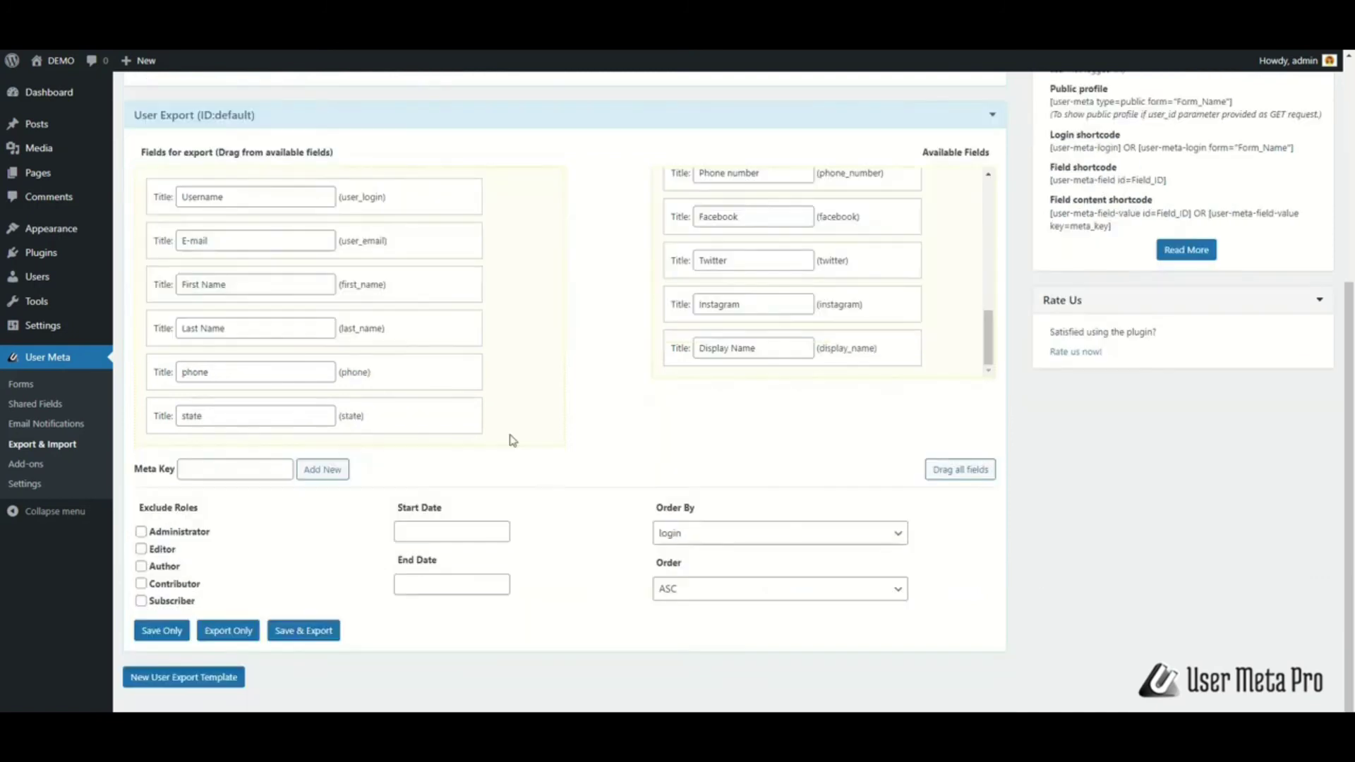
Add the test_meta meta key to the User Export field list
{"action": "left_click", "coordinate": [255, 470]}
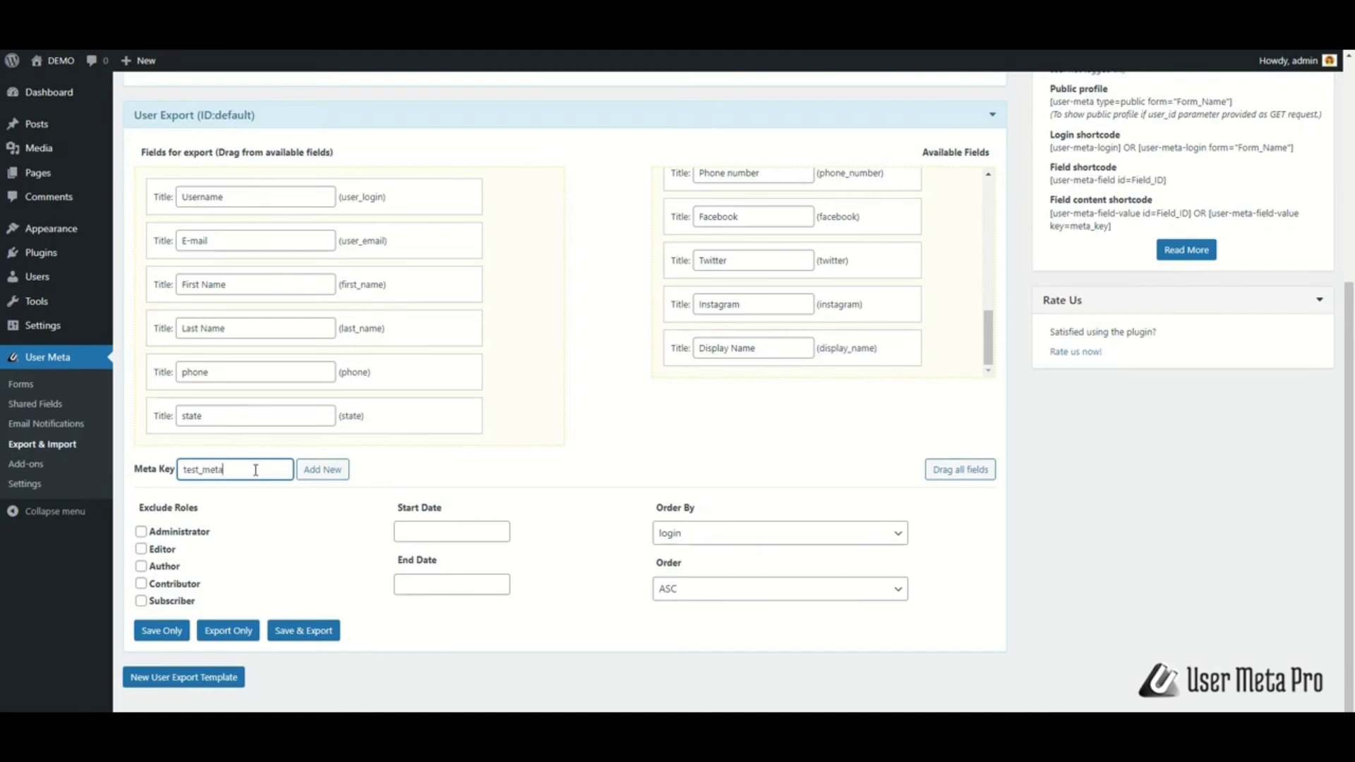
{"action": "left_click", "coordinate": [323, 471]}
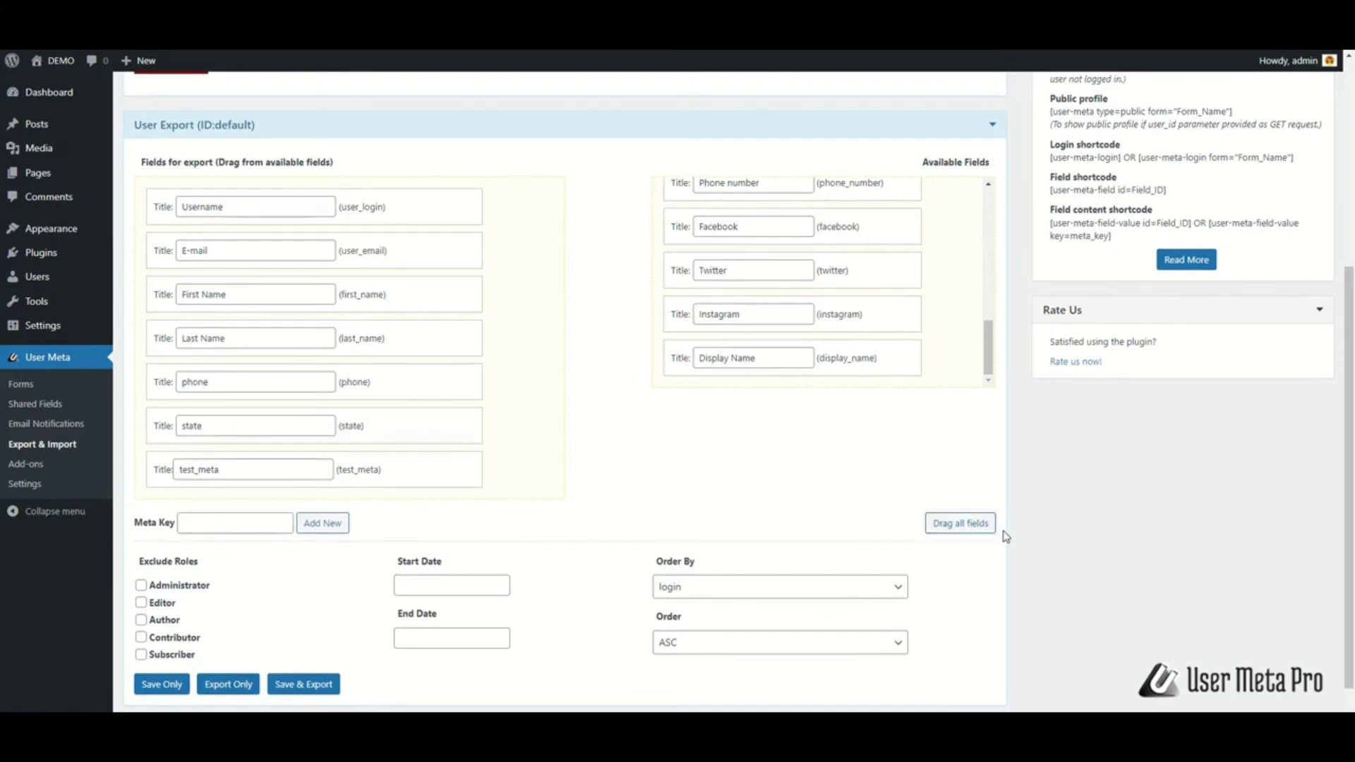
{"action": "scroll", "coordinate": [983, 559], "scroll_direction": "up", "scroll_amount": 1}
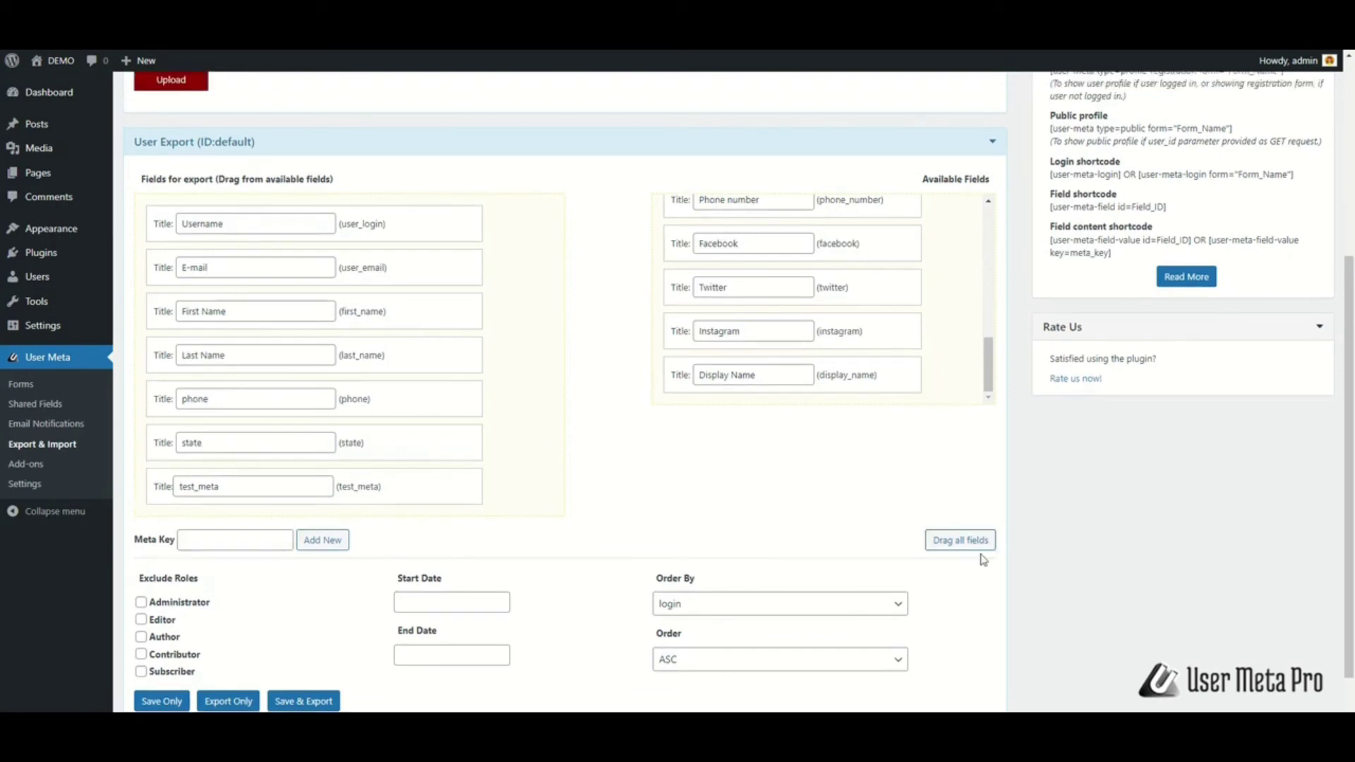
{"action": "scroll", "coordinate": [981, 559], "scroll_direction": "down", "scroll_amount": 1}
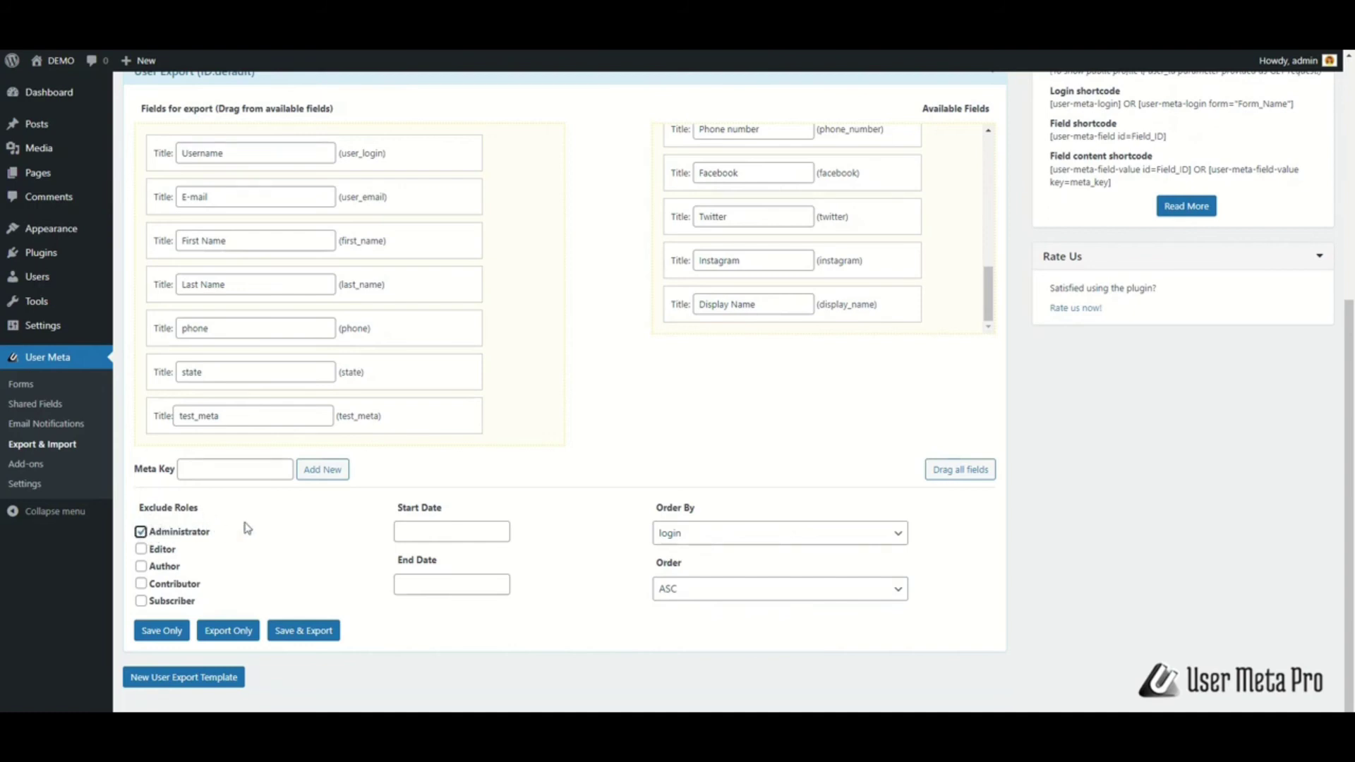
Open the Start Date and End Date pickers, leaving both dates unset
{"action": "left_click", "coordinate": [431, 528]}
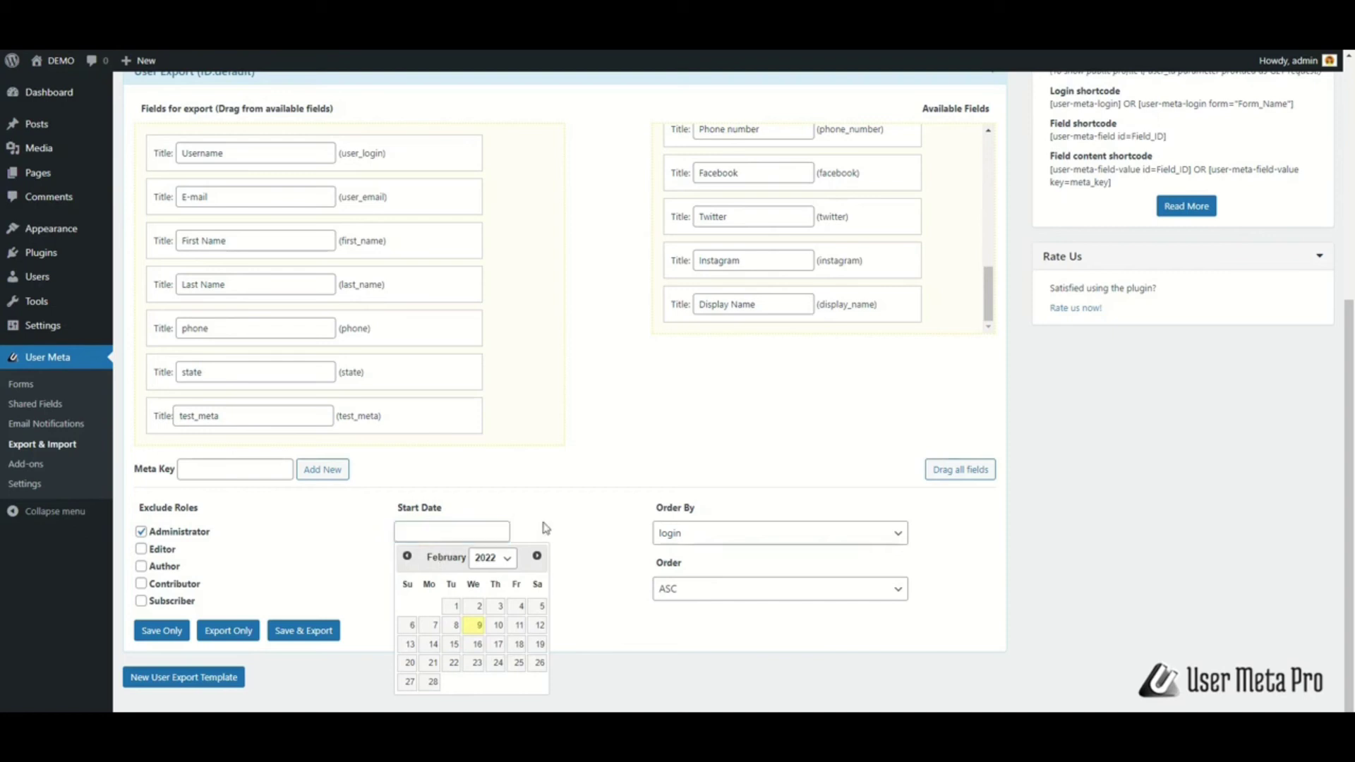
{"action": "left_click", "coordinate": [480, 582]}
{"action": "left_click", "coordinate": [533, 586]}
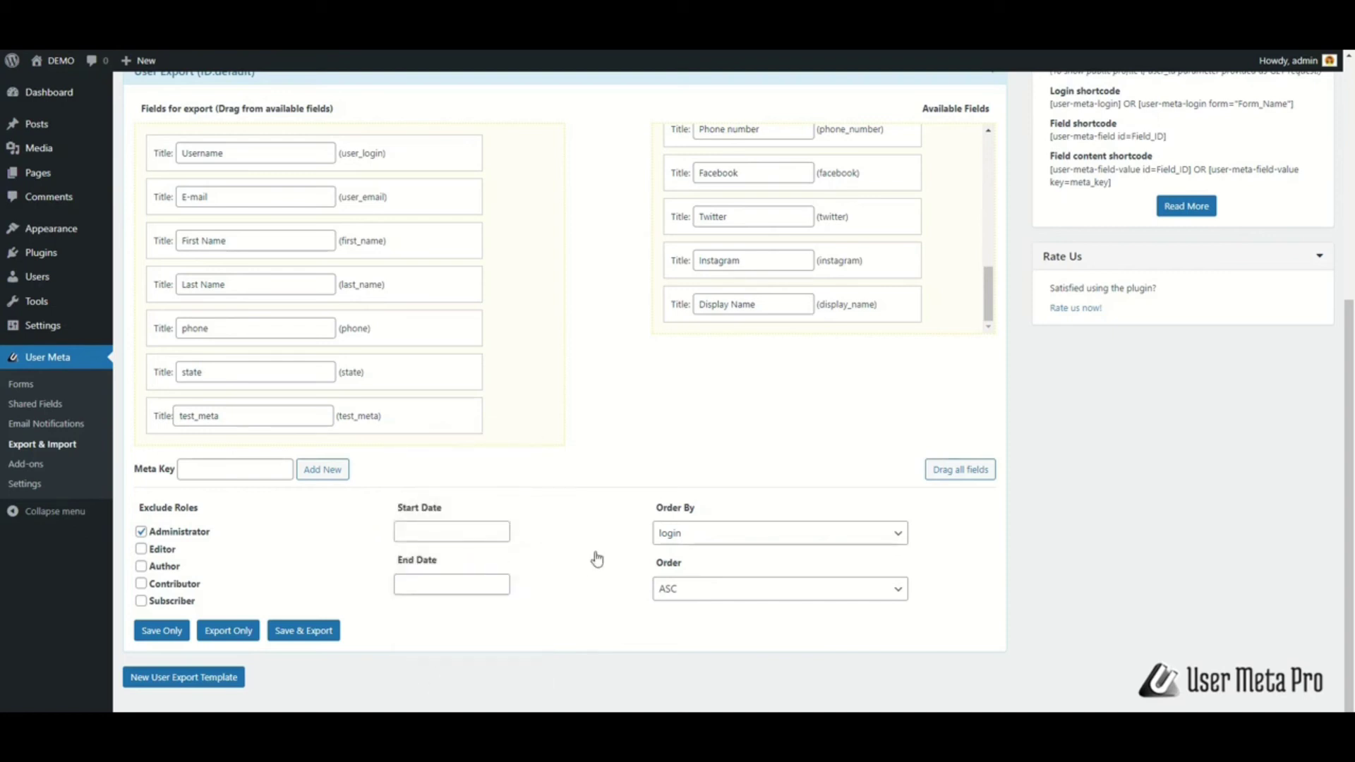
Keep the export ordered by login in ASC order and exclude the Administrator role
{"action": "left_click", "coordinate": [706, 540]}
{"action": "left_click", "coordinate": [709, 542]}
{"action": "left_click", "coordinate": [764, 597]}
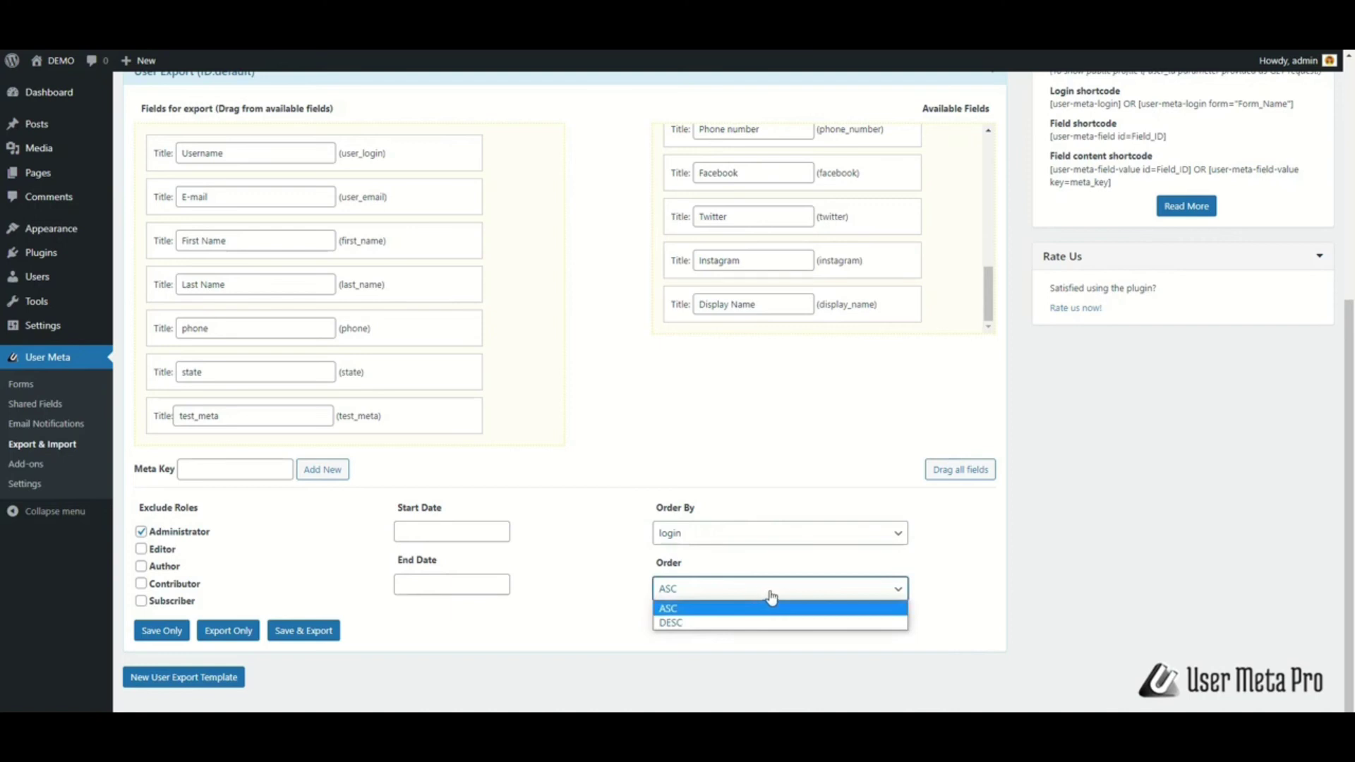
{"action": "left_click", "coordinate": [772, 599]}
{"action": "scroll", "coordinate": [774, 617], "scroll_direction": "down", "scroll_amount": 1}
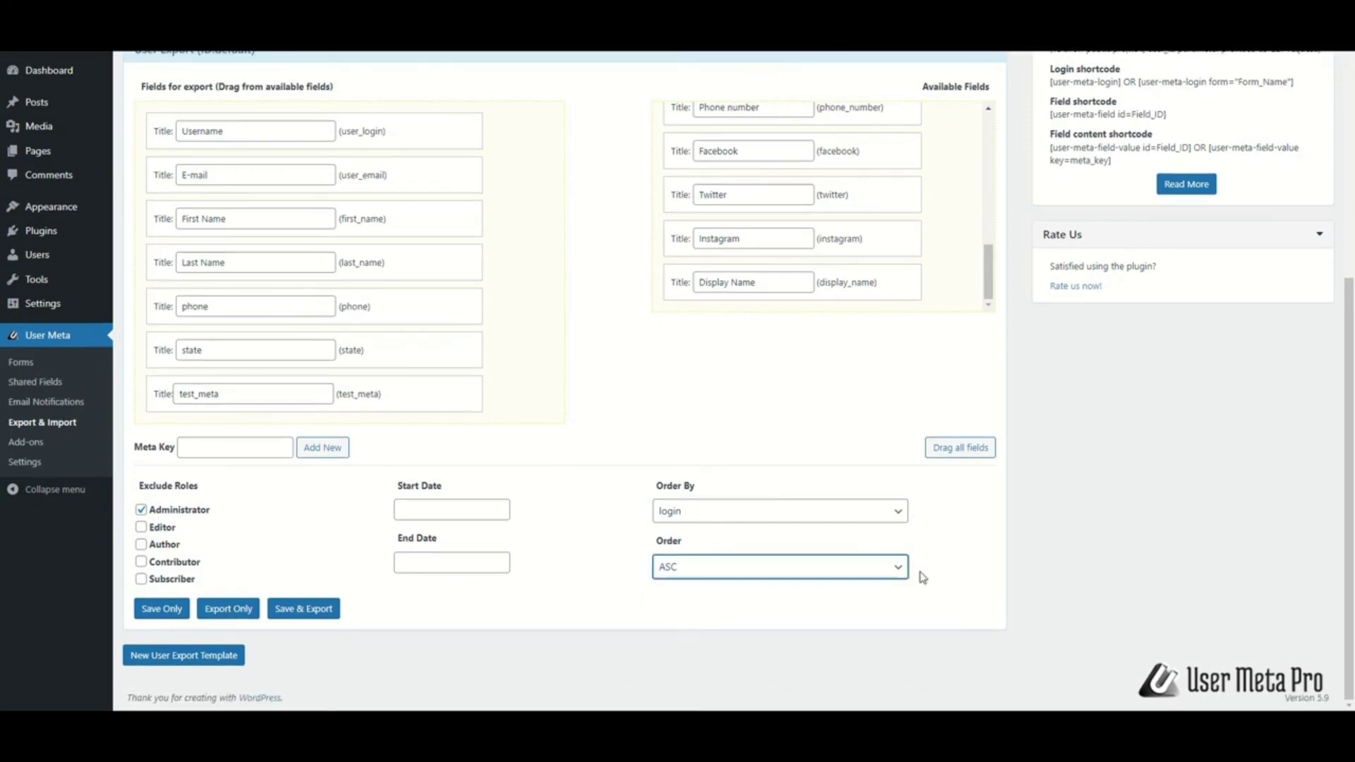
{"action": "left_click", "coordinate": [170, 628]}
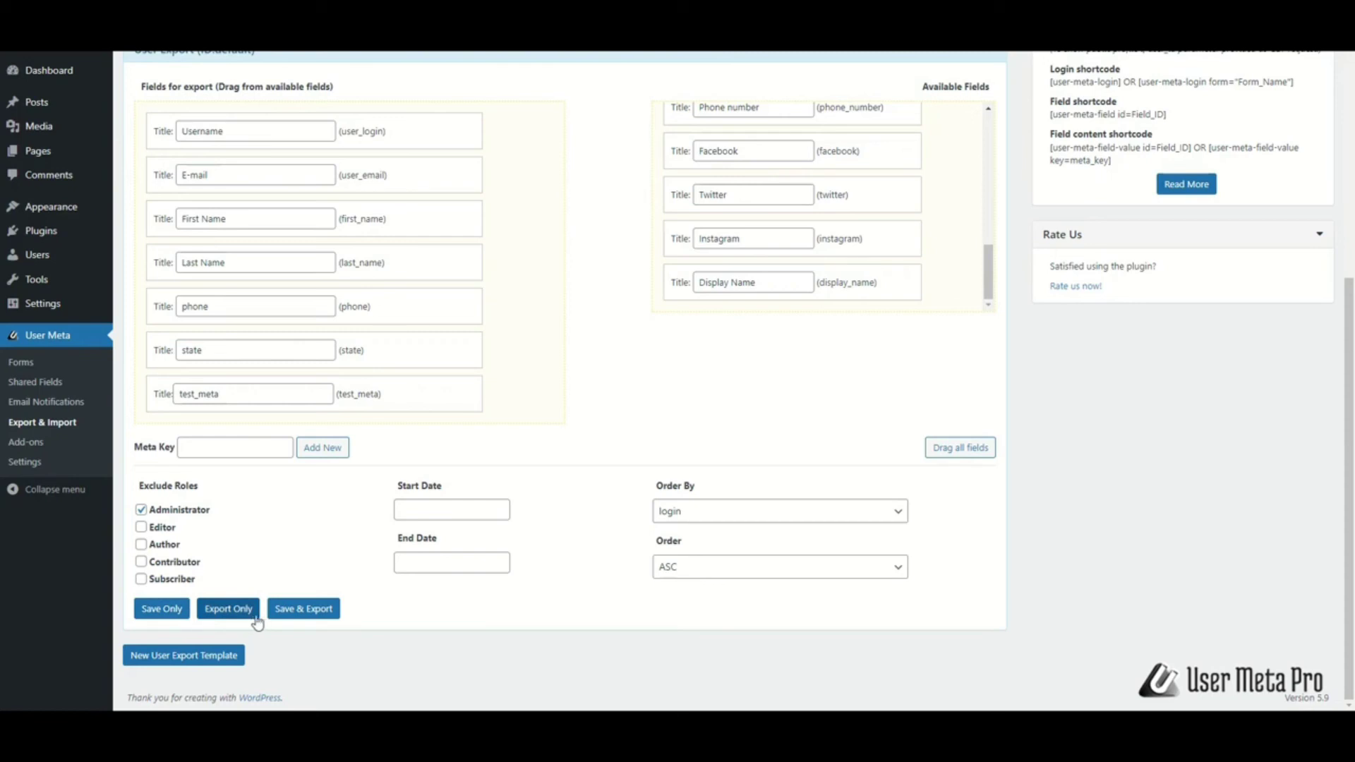
Save and download the users CSV, then add and remove a User Export (ID:2) template
{"action": "left_click", "coordinate": [321, 616]}
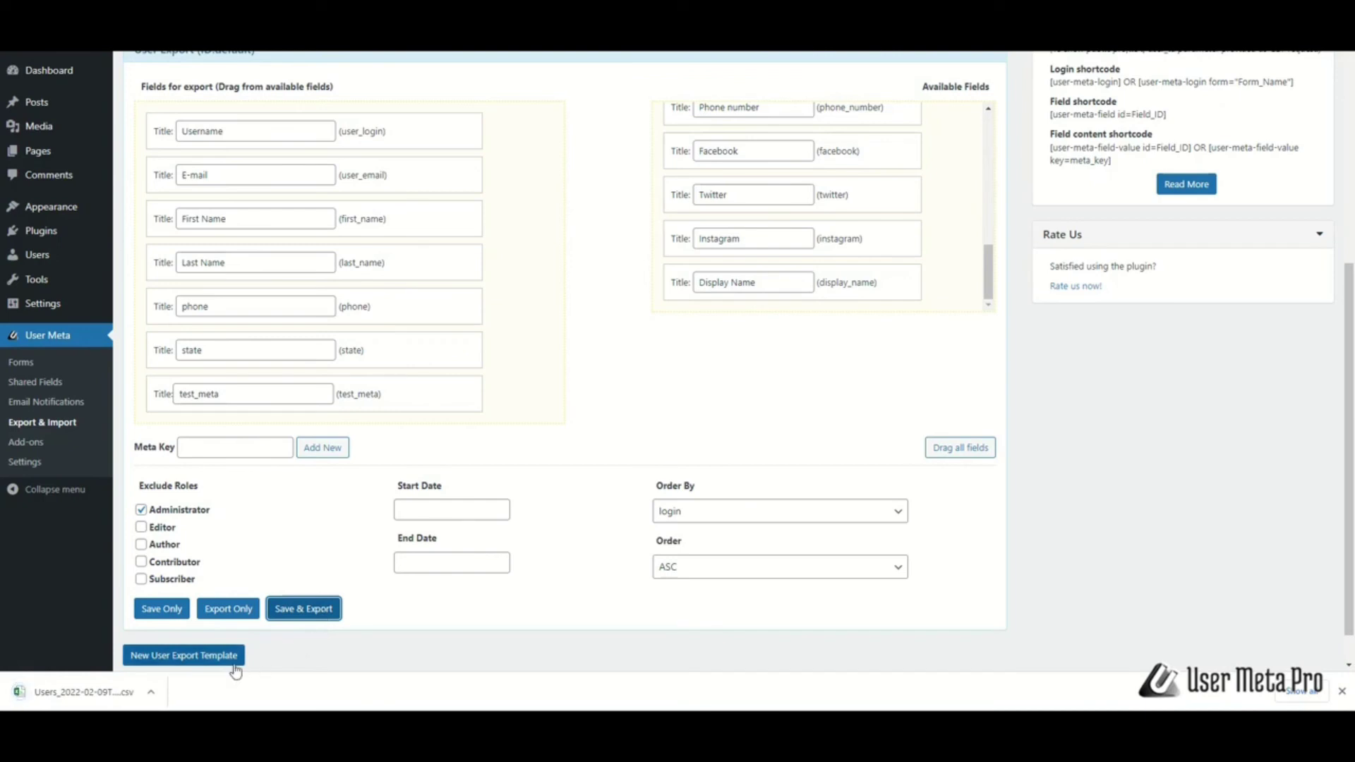
{"action": "left_click", "coordinate": [17, 695]}
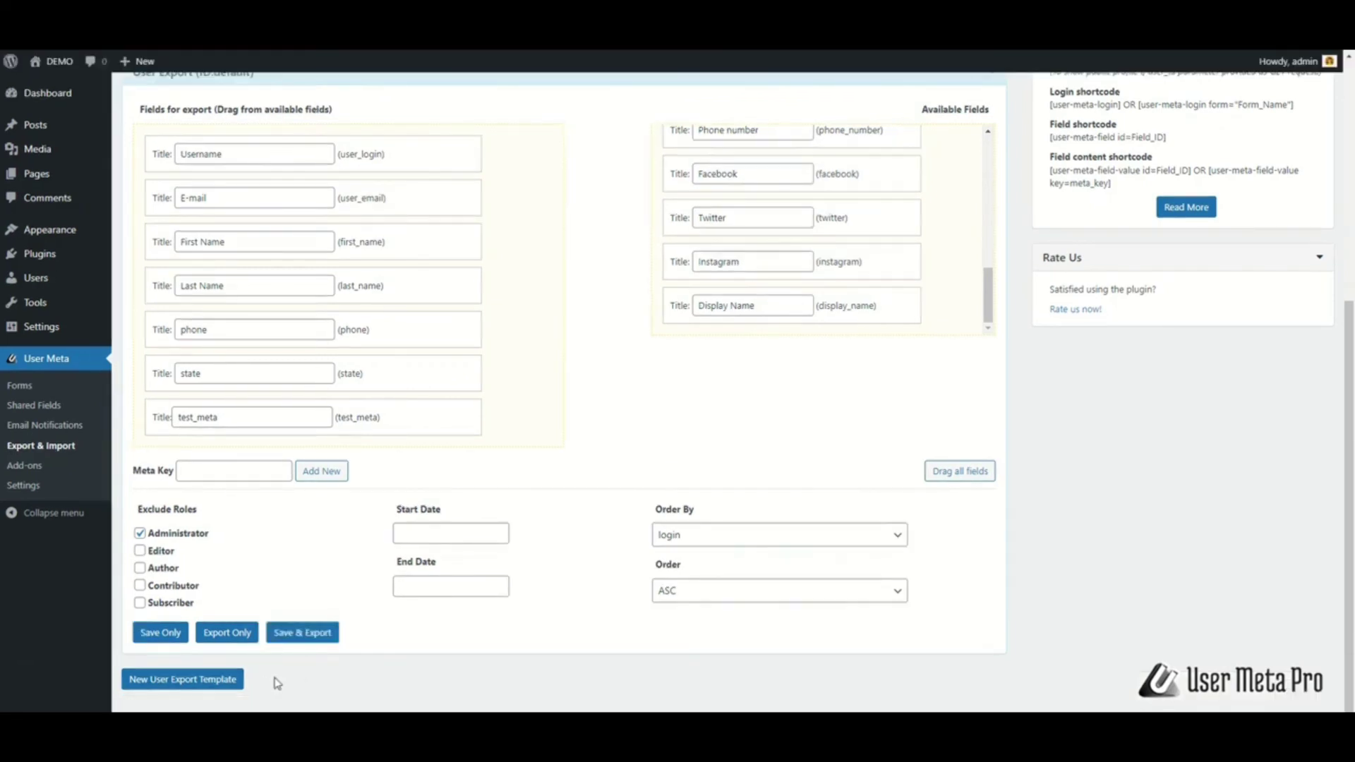
{"action": "left_click", "coordinate": [234, 679]}
{"action": "scroll", "coordinate": [1028, 614], "scroll_direction": "down", "scroll_amount": 7}
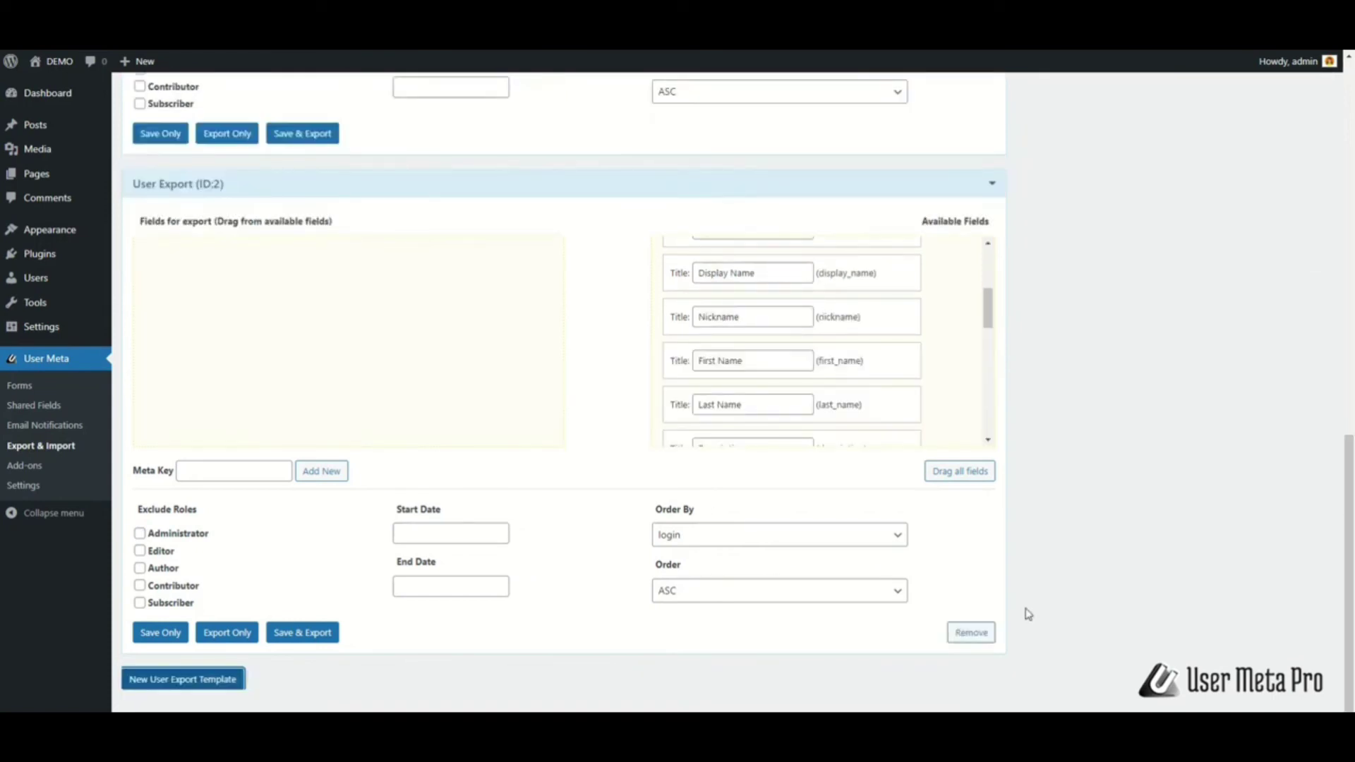
{"action": "left_click", "coordinate": [974, 633]}
{"action": "left_click", "coordinate": [744, 117]}
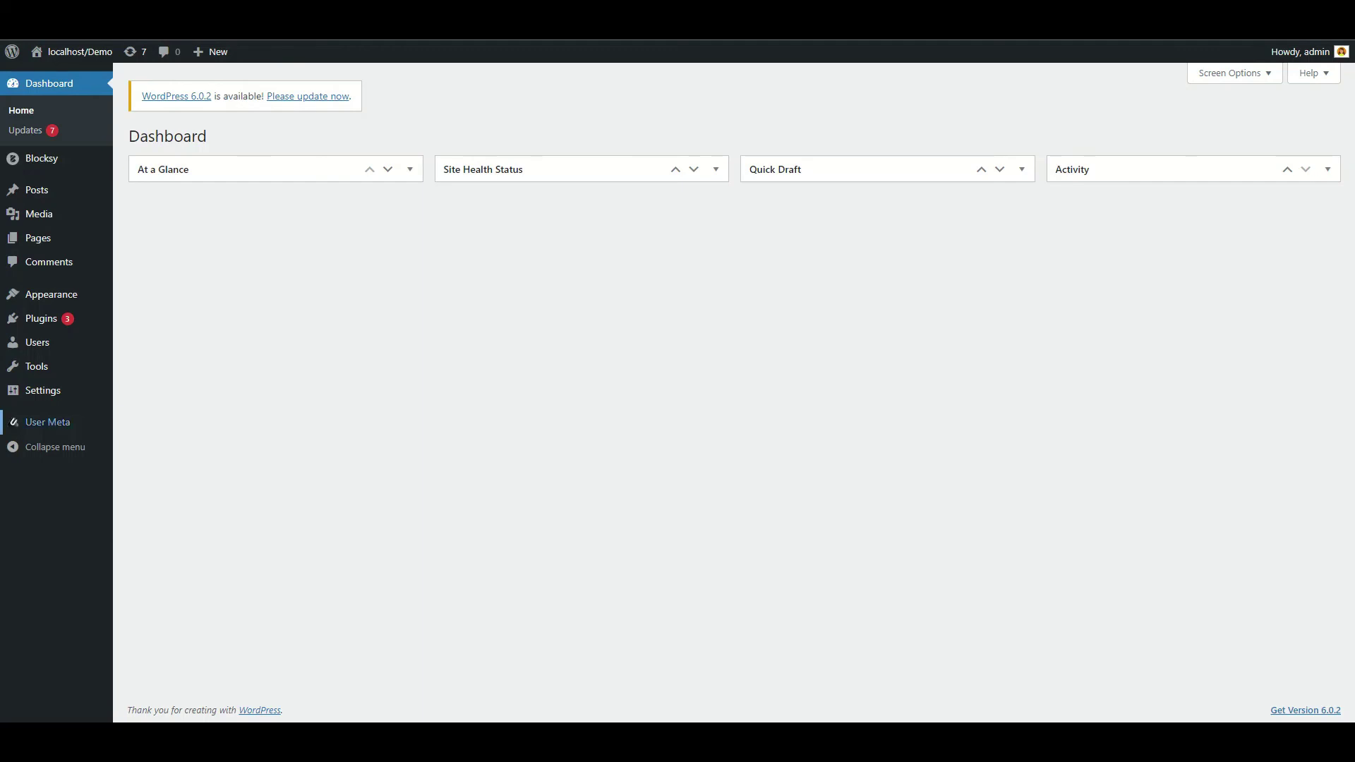
Open the User Meta Add-ons page
{"action": "mouse_move", "coordinate": [47, 422]}
{"action": "left_click", "coordinate": [143, 504]}
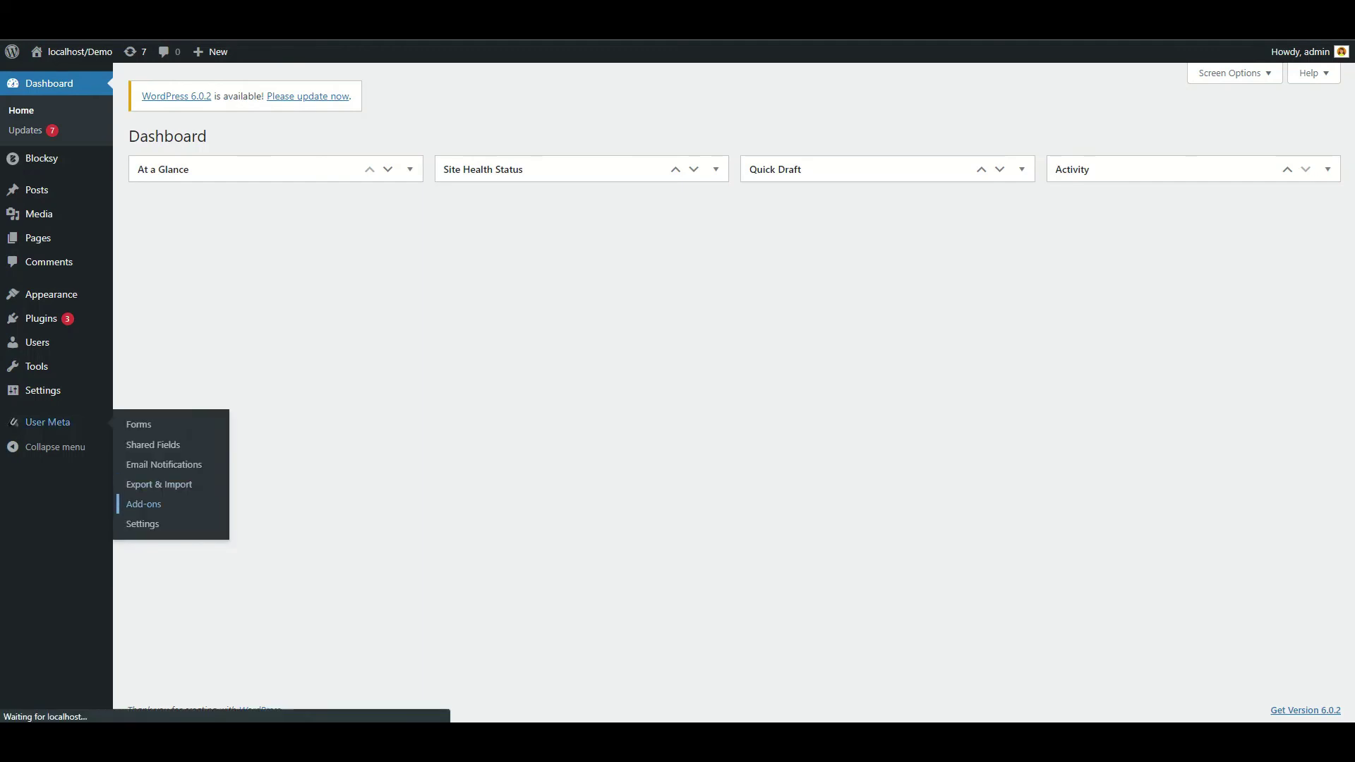
{"action": "scroll", "coordinate": [734, 388], "scroll_direction": "down", "scroll_amount": 3}
{"action": "scroll", "coordinate": [734, 388], "scroll_direction": "up", "scroll_amount": 1}
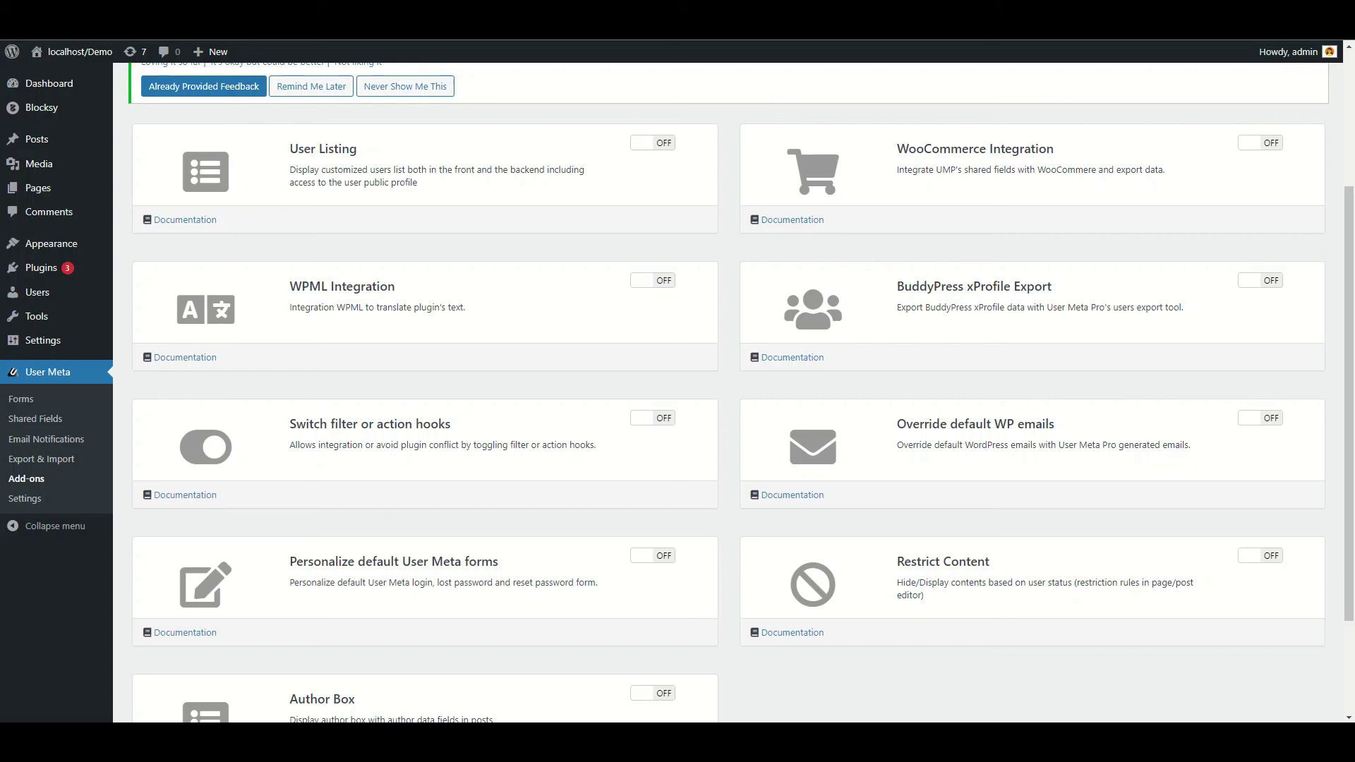
Activate User Listing and review its Shortcode Guide and Backend Setup options
{"action": "left_click", "coordinate": [651, 143]}
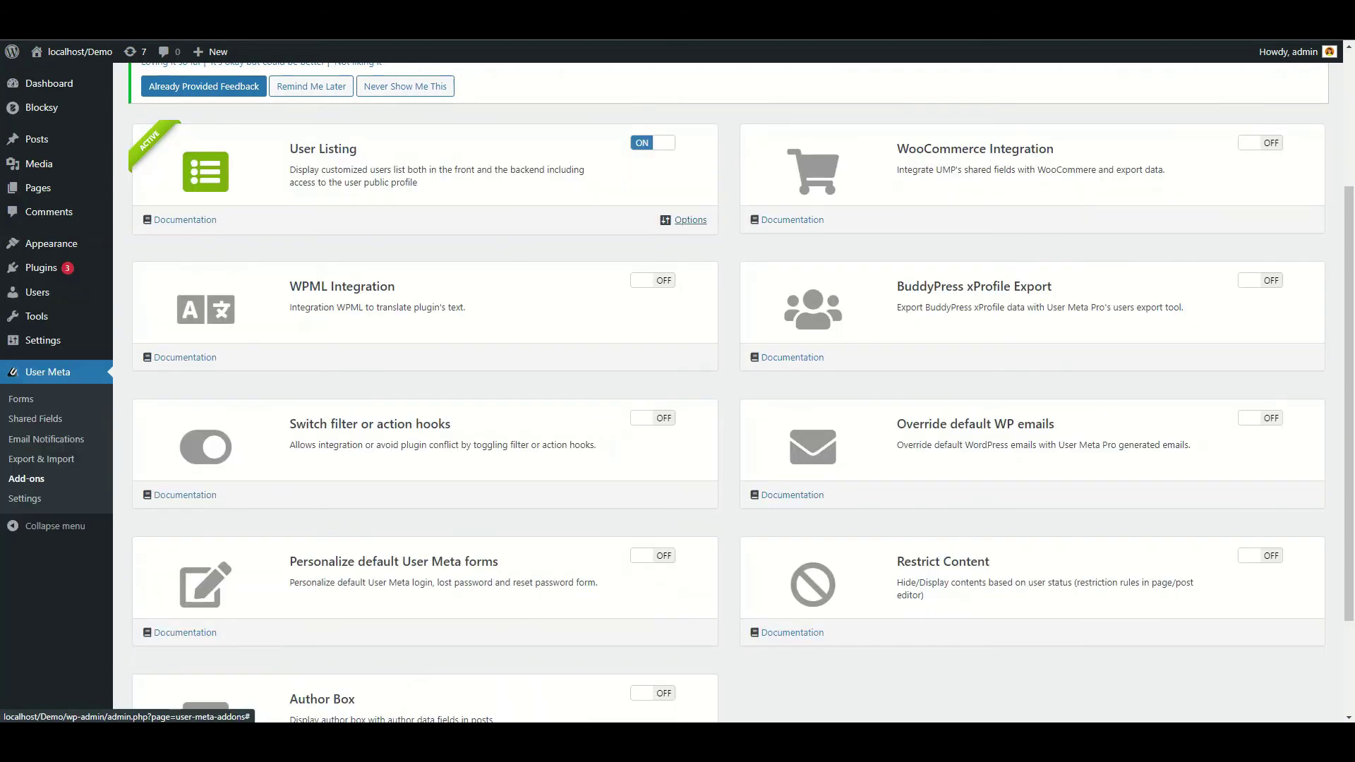
{"action": "left_click", "coordinate": [689, 220]}
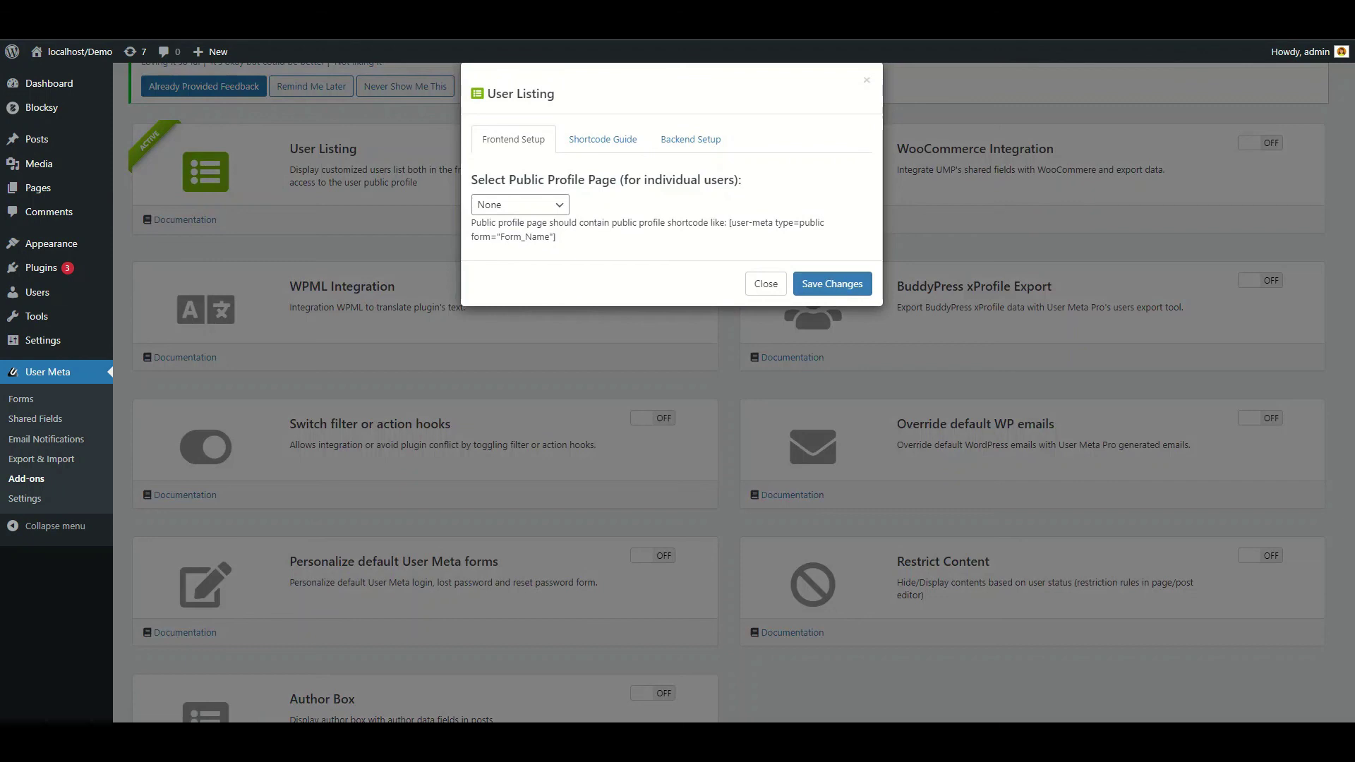
{"action": "left_click", "coordinate": [603, 139]}
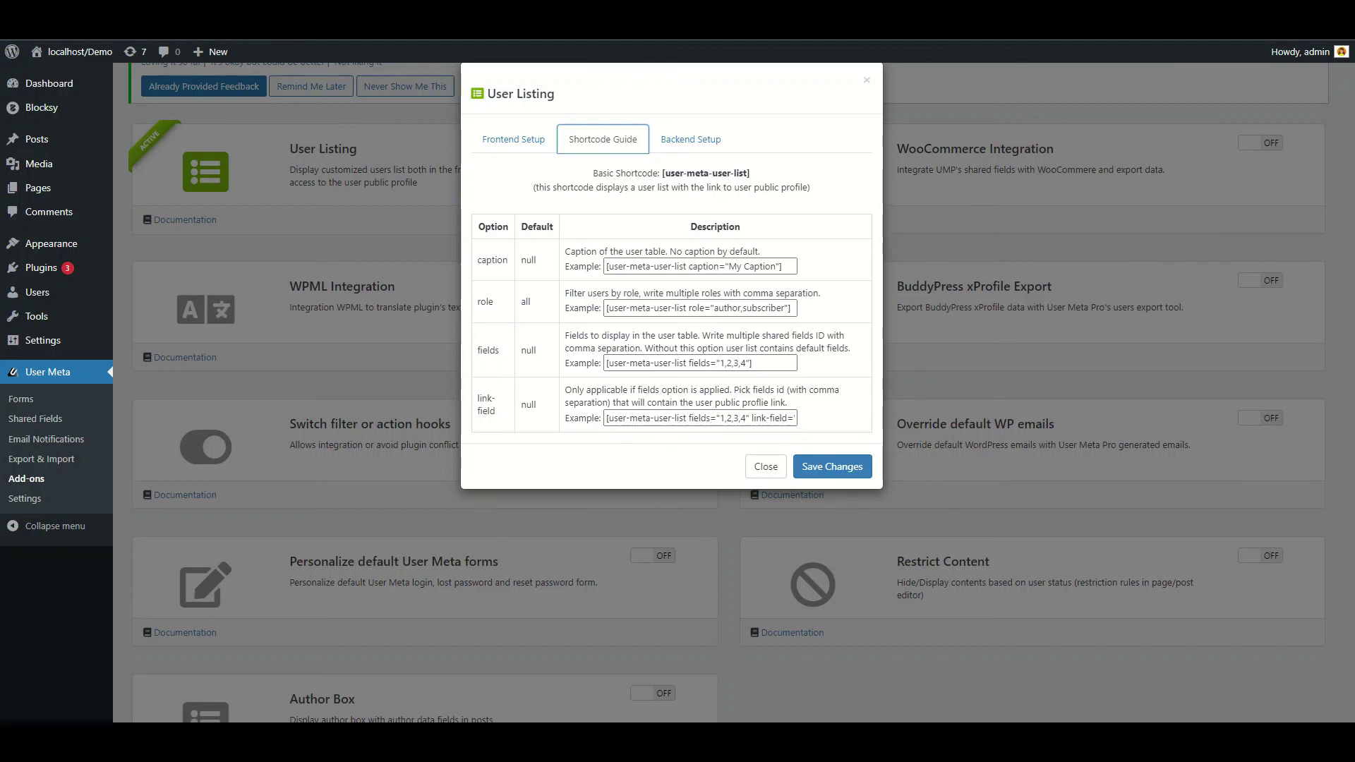
{"action": "left_click", "coordinate": [690, 139]}
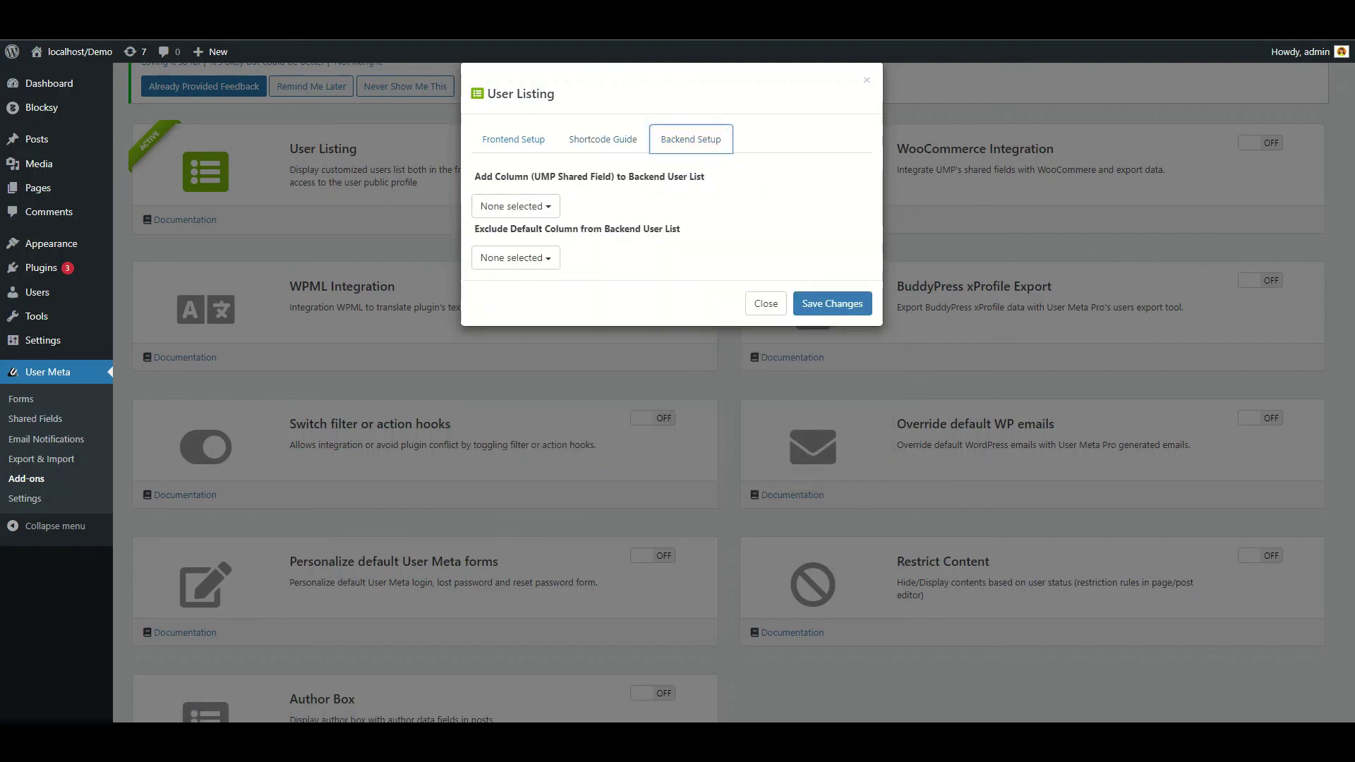
{"action": "left_click", "coordinate": [766, 304]}
{"action": "scroll", "coordinate": [733, 393], "scroll_direction": "up", "scroll_amount": 2}
Activate WooCommerce Integration, review its profile, WC Registration and WC Checkout fields, and save
{"action": "left_click", "coordinate": [1261, 284]}
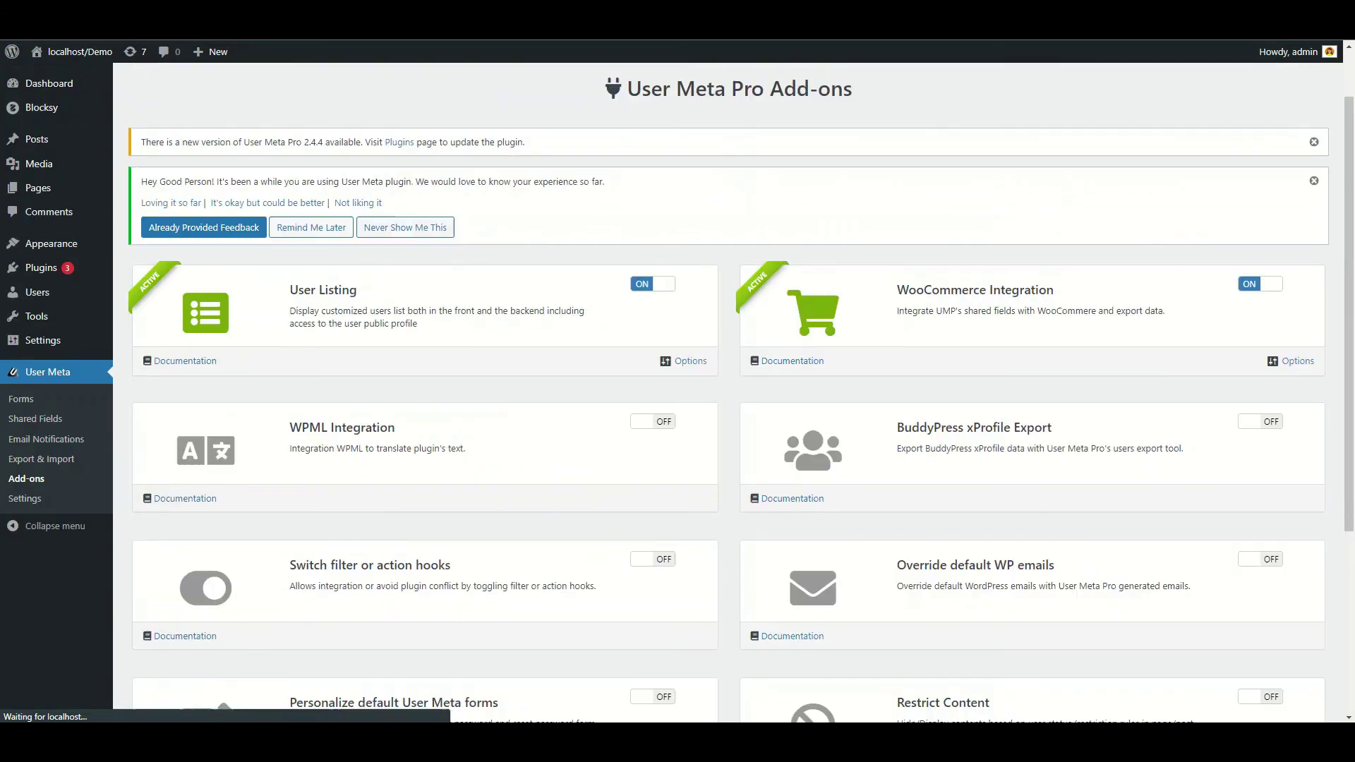
{"action": "left_click", "coordinate": [1297, 361]}
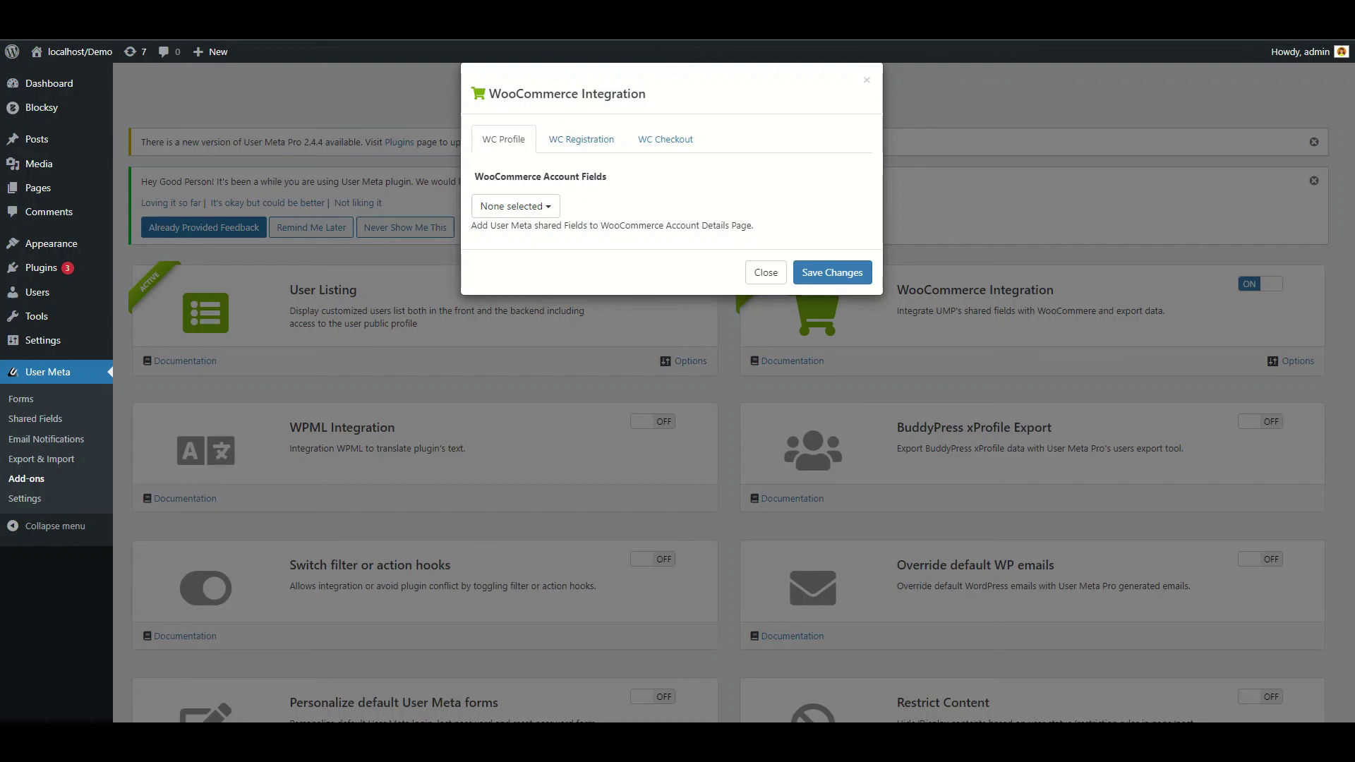
{"action": "left_click", "coordinate": [516, 205]}
{"action": "left_click", "coordinate": [580, 139]}
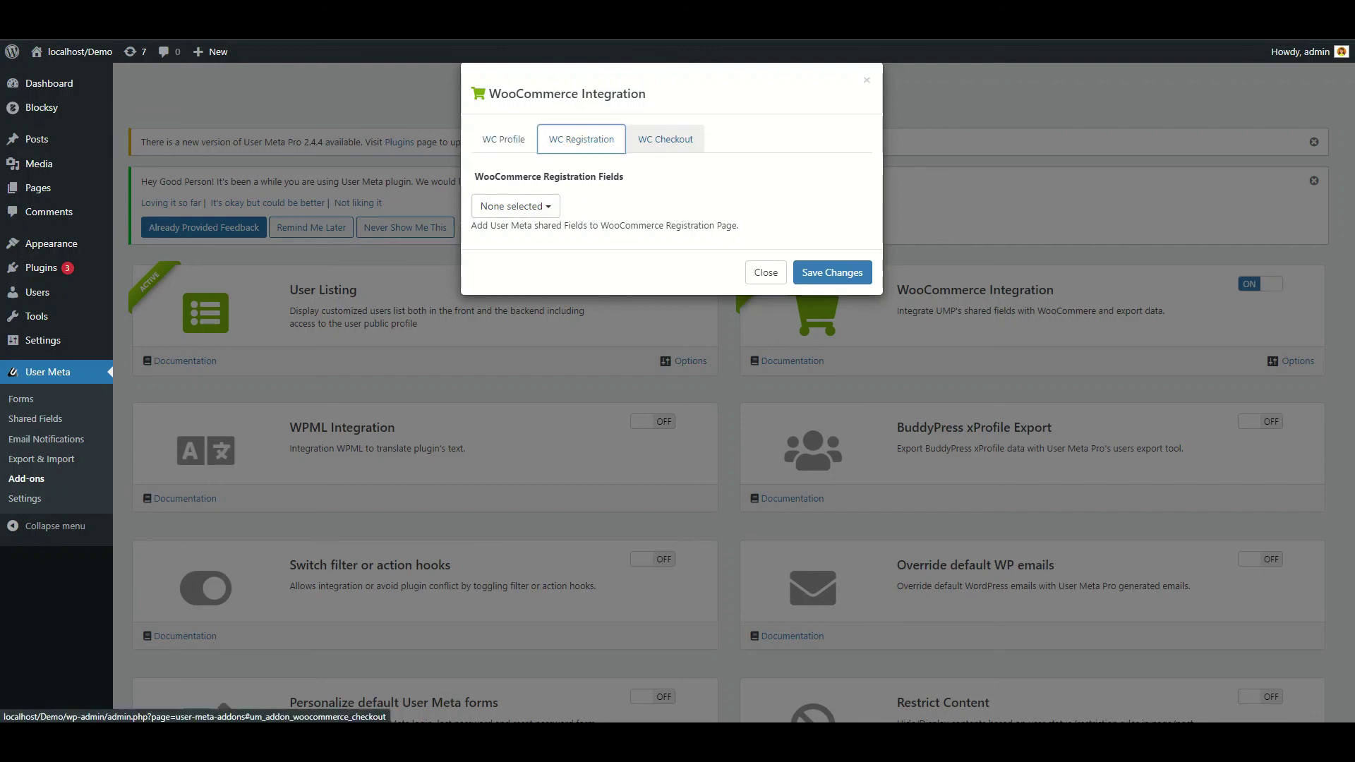
{"action": "left_click", "coordinate": [665, 139]}
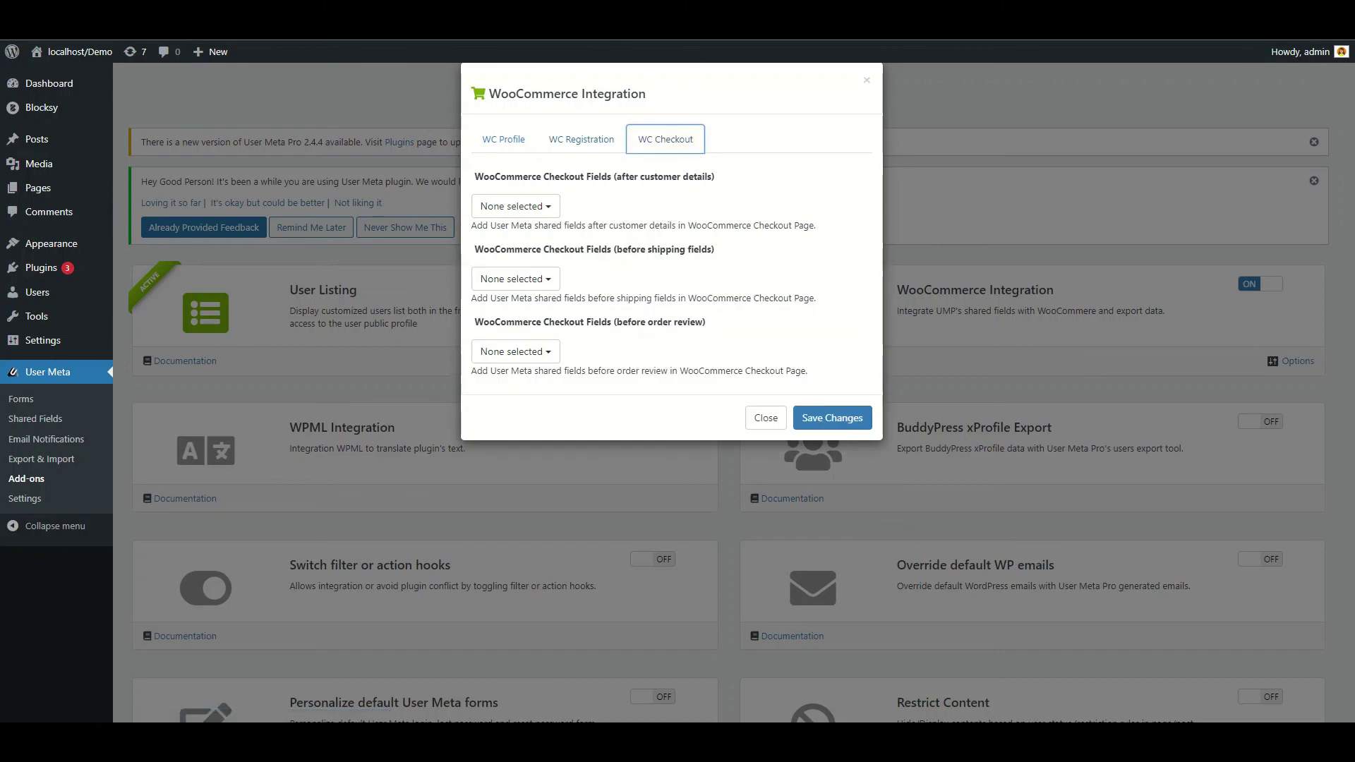
{"action": "left_click", "coordinate": [832, 417]}
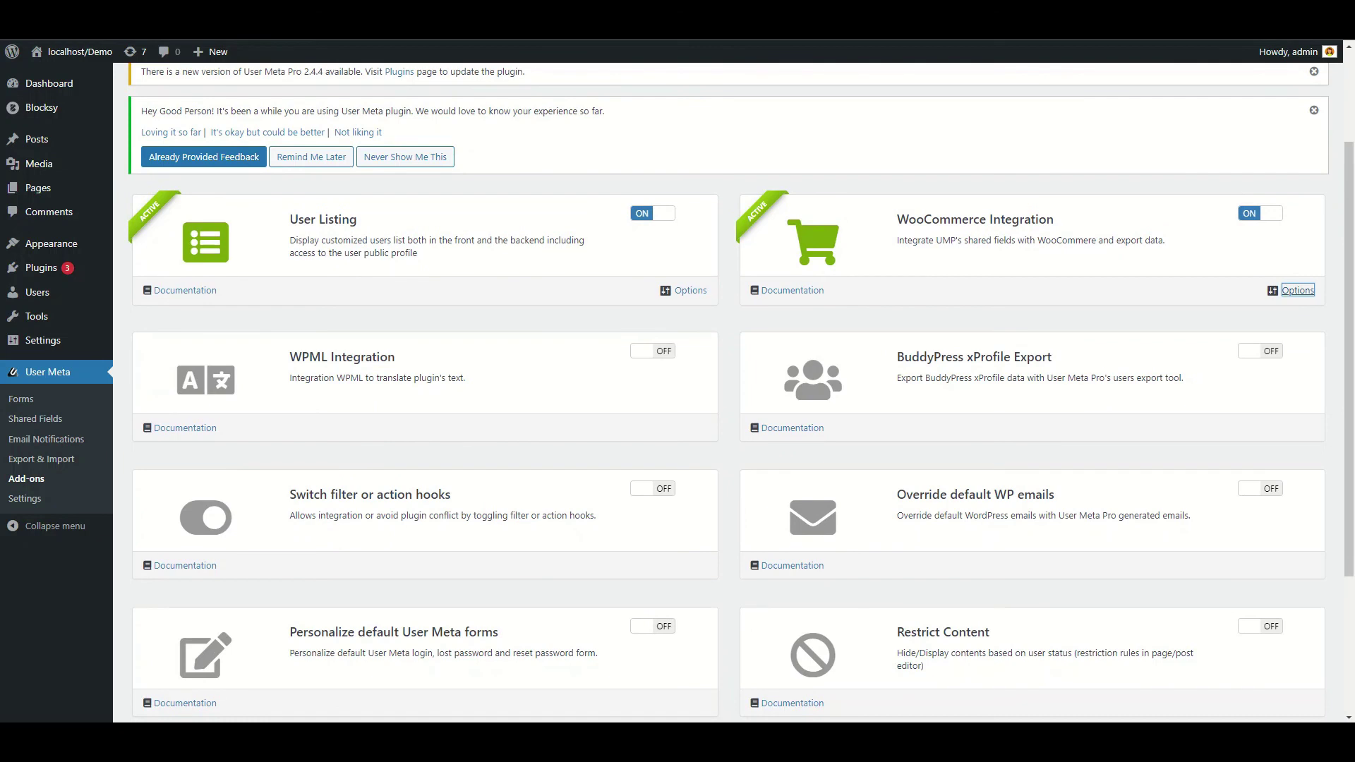
Activate the WPML Integration and BuddyPress xProfile Export add-ons
{"action": "left_click", "coordinate": [653, 351]}
{"action": "scroll", "coordinate": [678, 388], "scroll_direction": "down", "scroll_amount": 1}
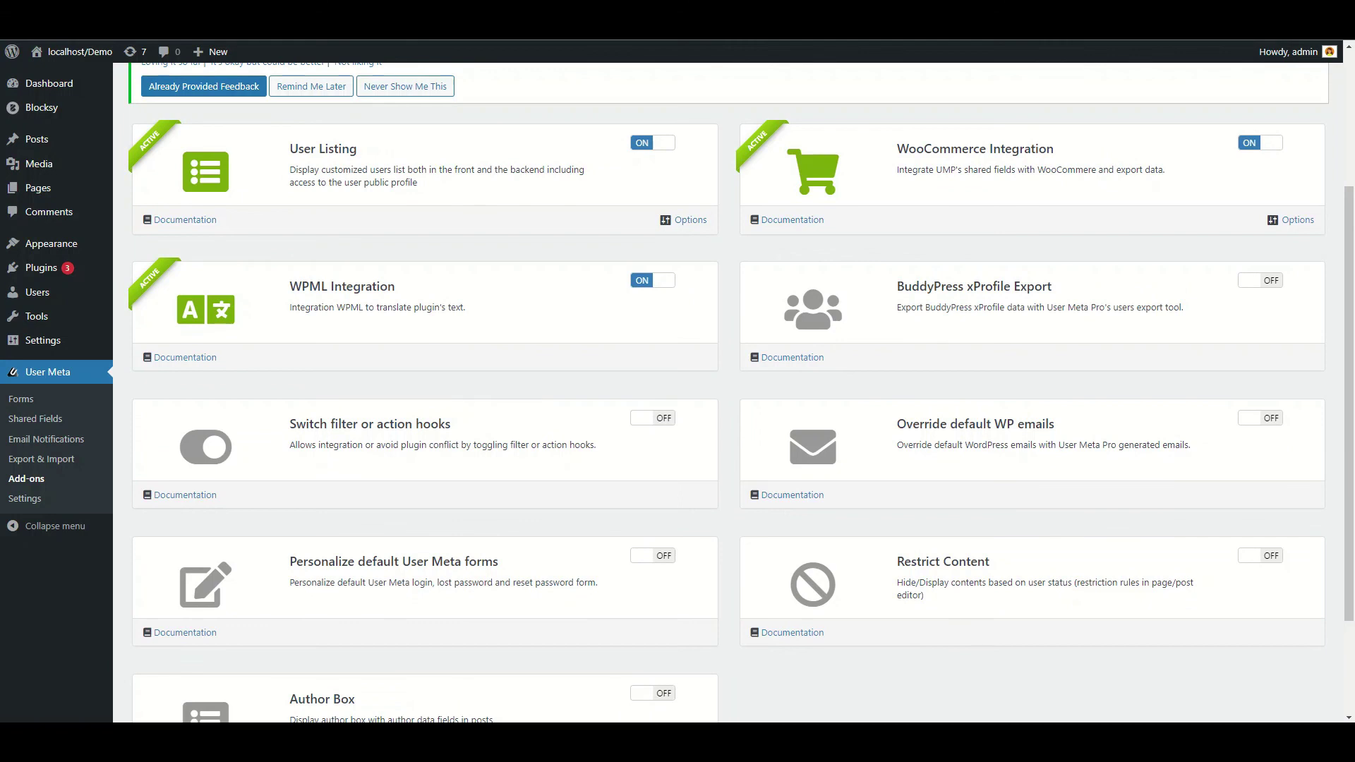
{"action": "left_click", "coordinate": [1260, 280]}
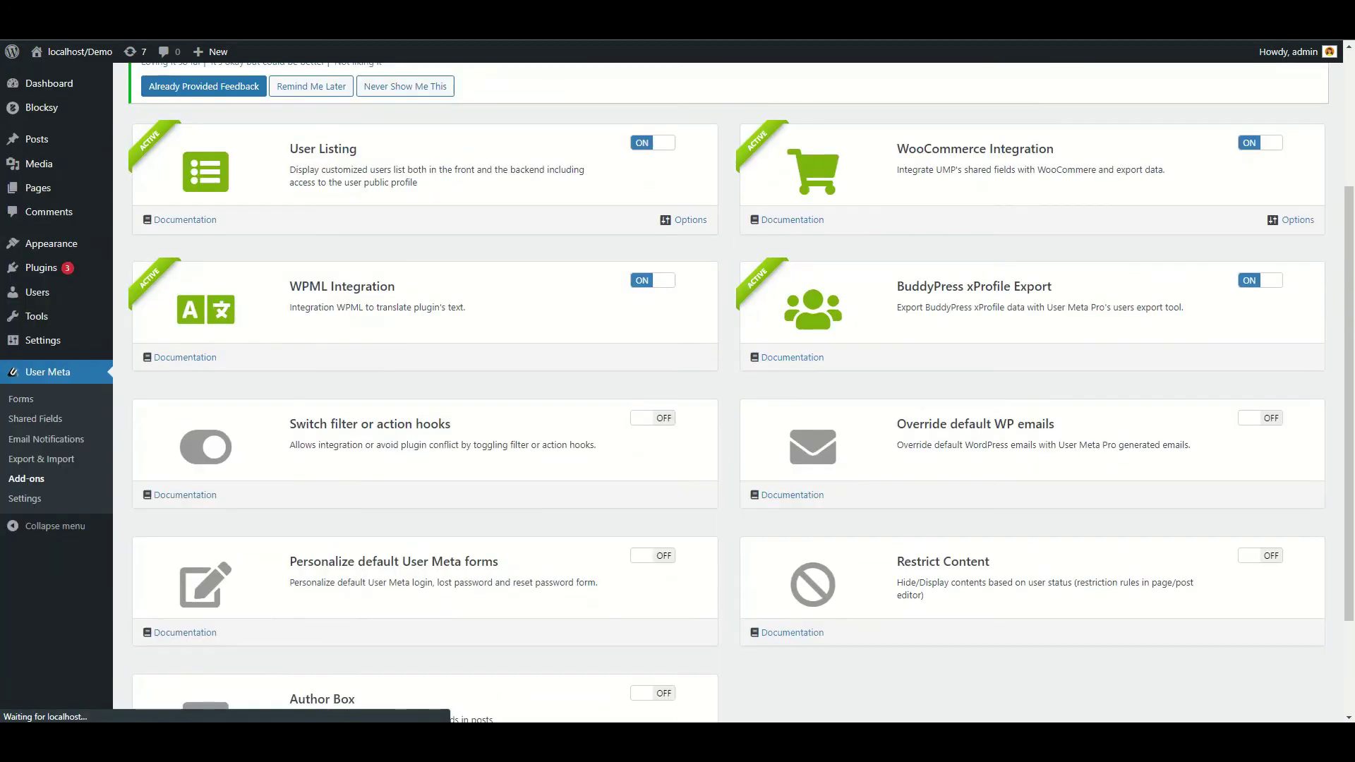
{"action": "scroll", "coordinate": [734, 395], "scroll_direction": "down", "scroll_amount": 3}
Activate Switch filter or action hooks with no hooks enabled, then activate Override default WP emails
{"action": "left_click", "coordinate": [653, 275]}
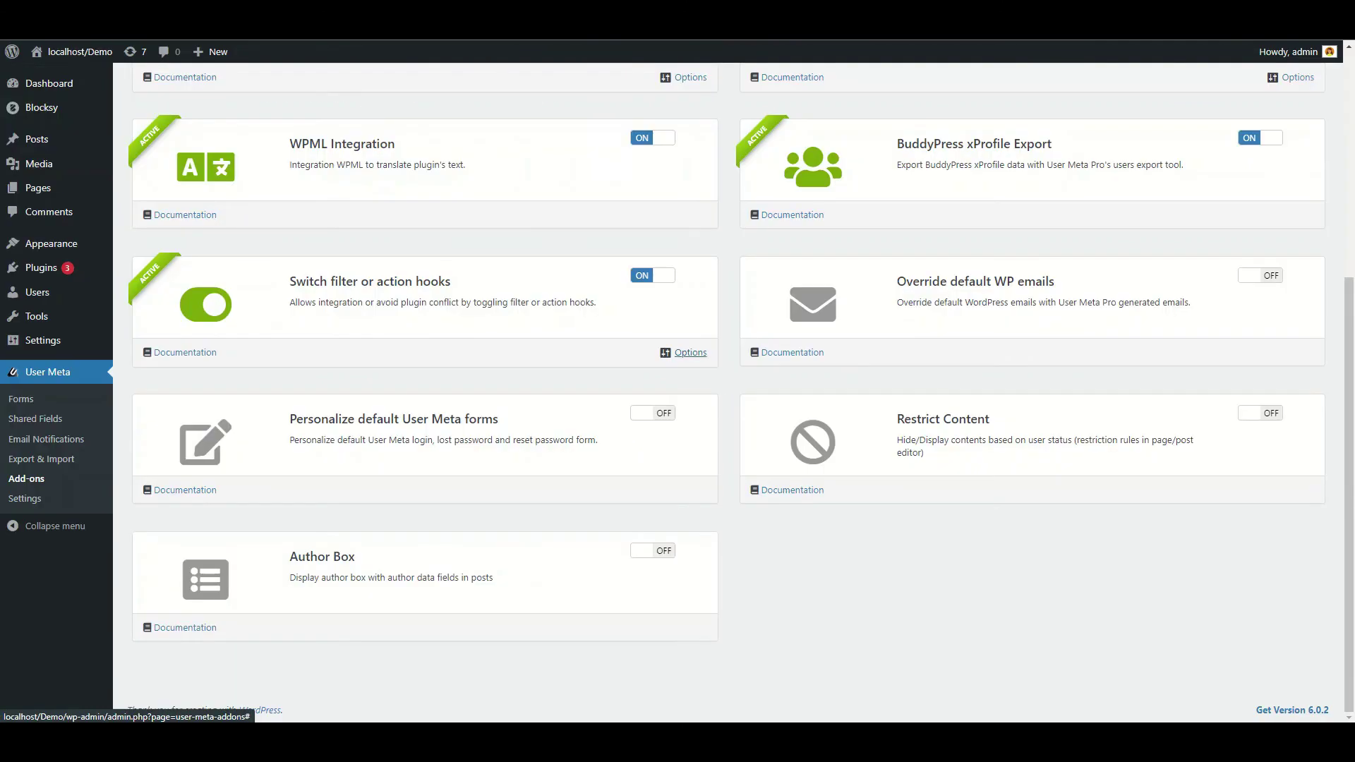
{"action": "left_click", "coordinate": [690, 352]}
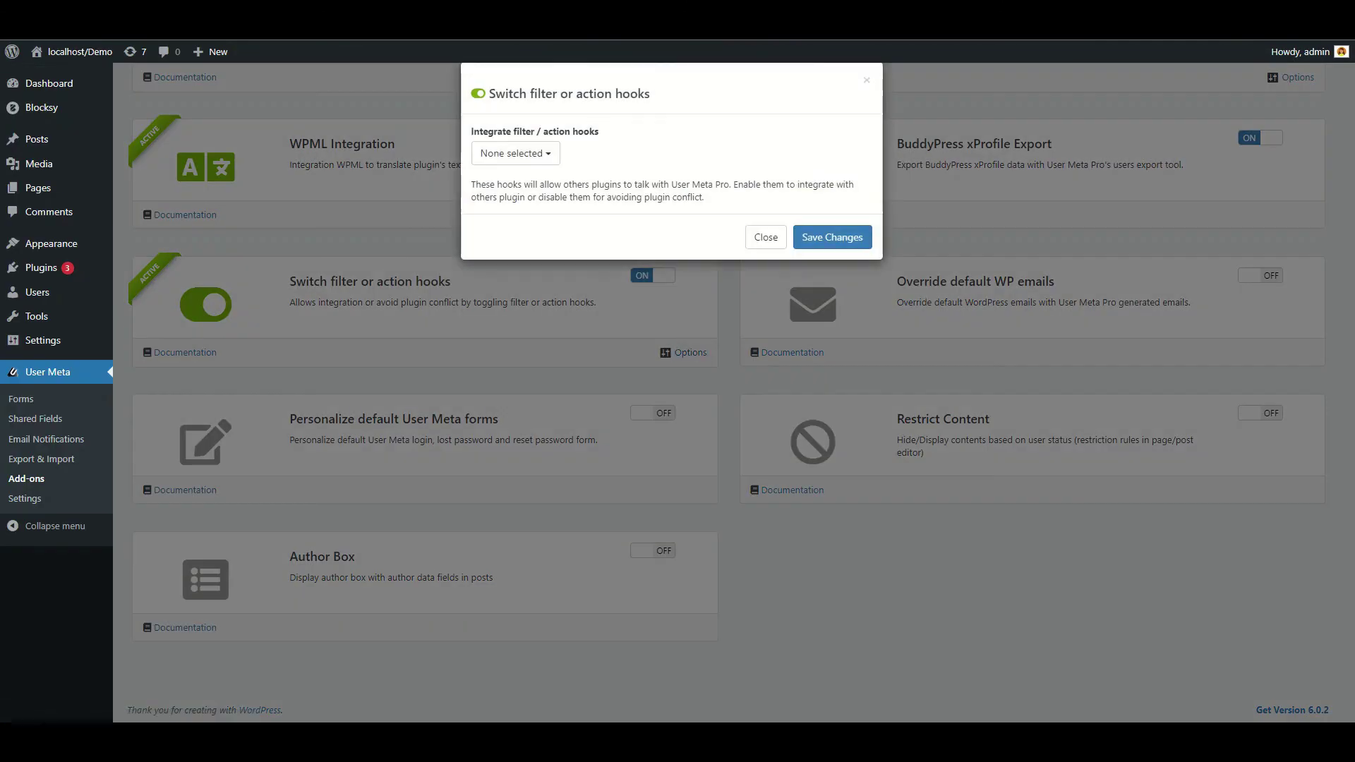
{"action": "left_click", "coordinate": [536, 153]}
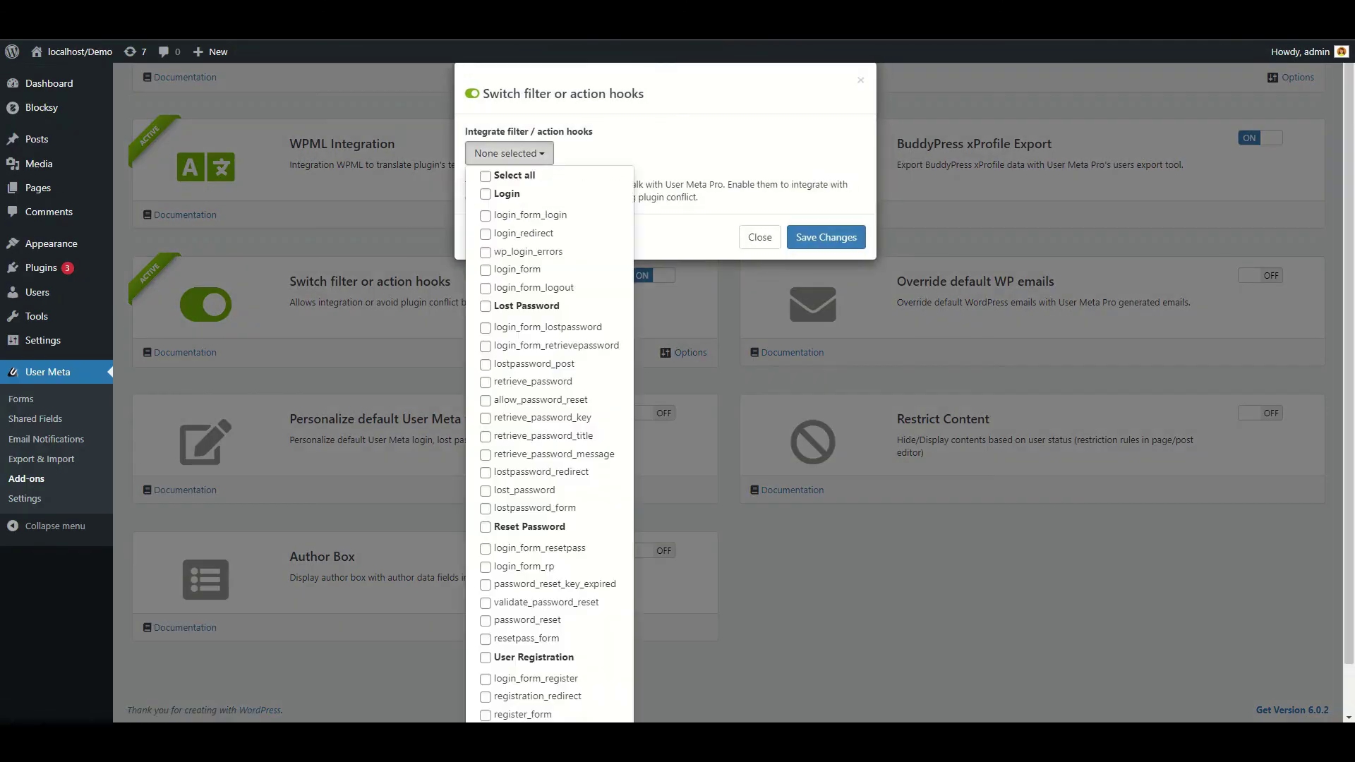
{"action": "left_click", "coordinate": [529, 215]}
{"action": "left_click", "coordinate": [524, 233]}
{"action": "left_click", "coordinate": [524, 233]}
{"action": "left_click", "coordinate": [529, 214]}
{"action": "left_click", "coordinate": [514, 153]}
{"action": "left_click", "coordinate": [825, 237]}
{"action": "left_click", "coordinate": [1261, 346]}
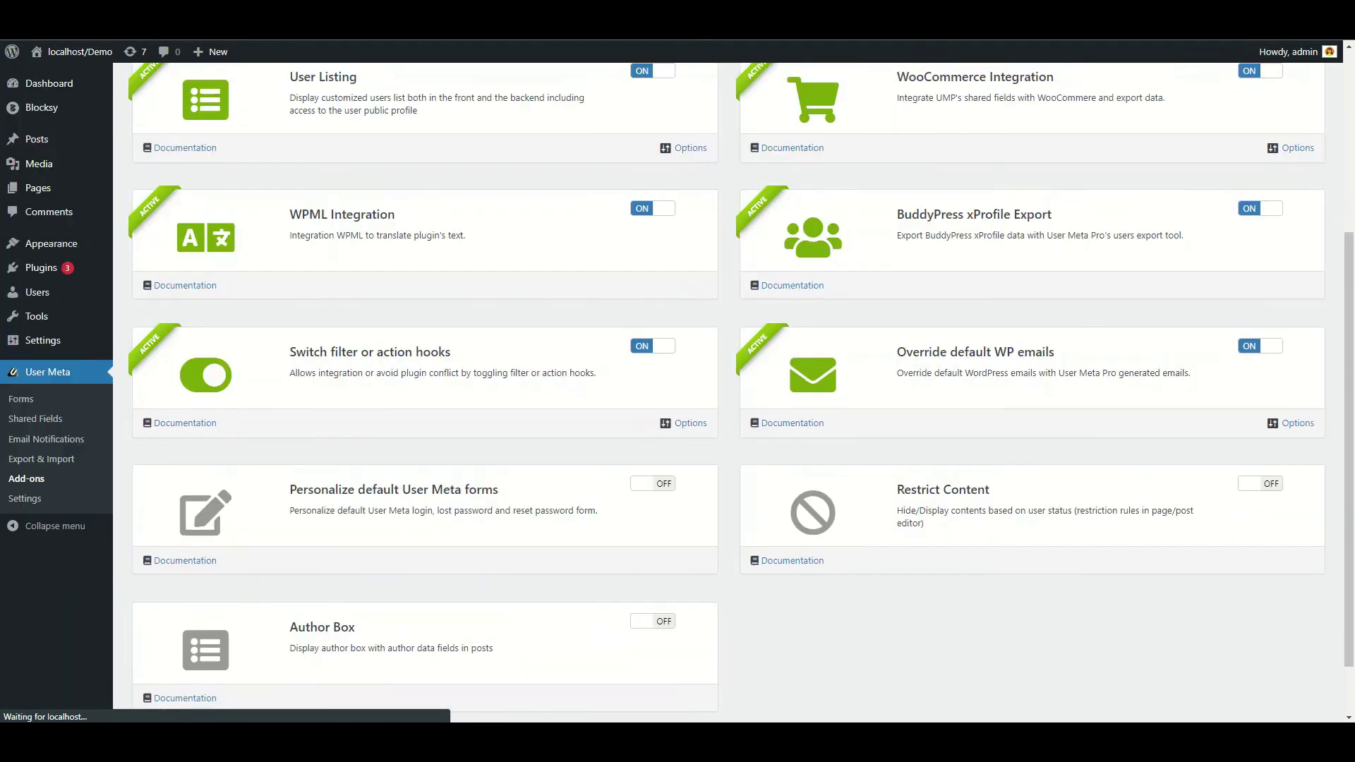
Review the email override options, leaving the registration email override off, and save
{"action": "left_click", "coordinate": [1297, 422]}
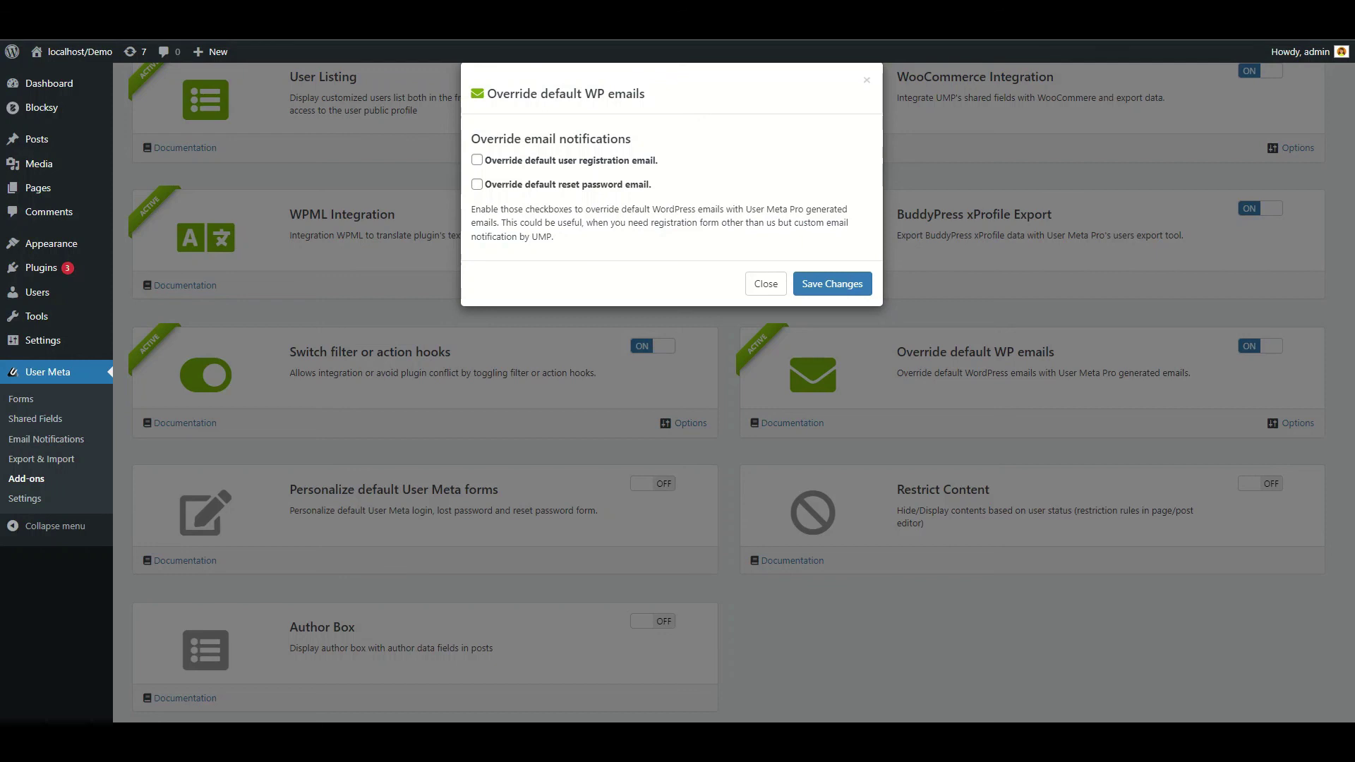
{"action": "left_click", "coordinate": [477, 161]}
{"action": "key", "text": "space"}
{"action": "key", "text": "Tab"}
{"action": "key", "text": "Tab"}
{"action": "key", "text": "Tab"}
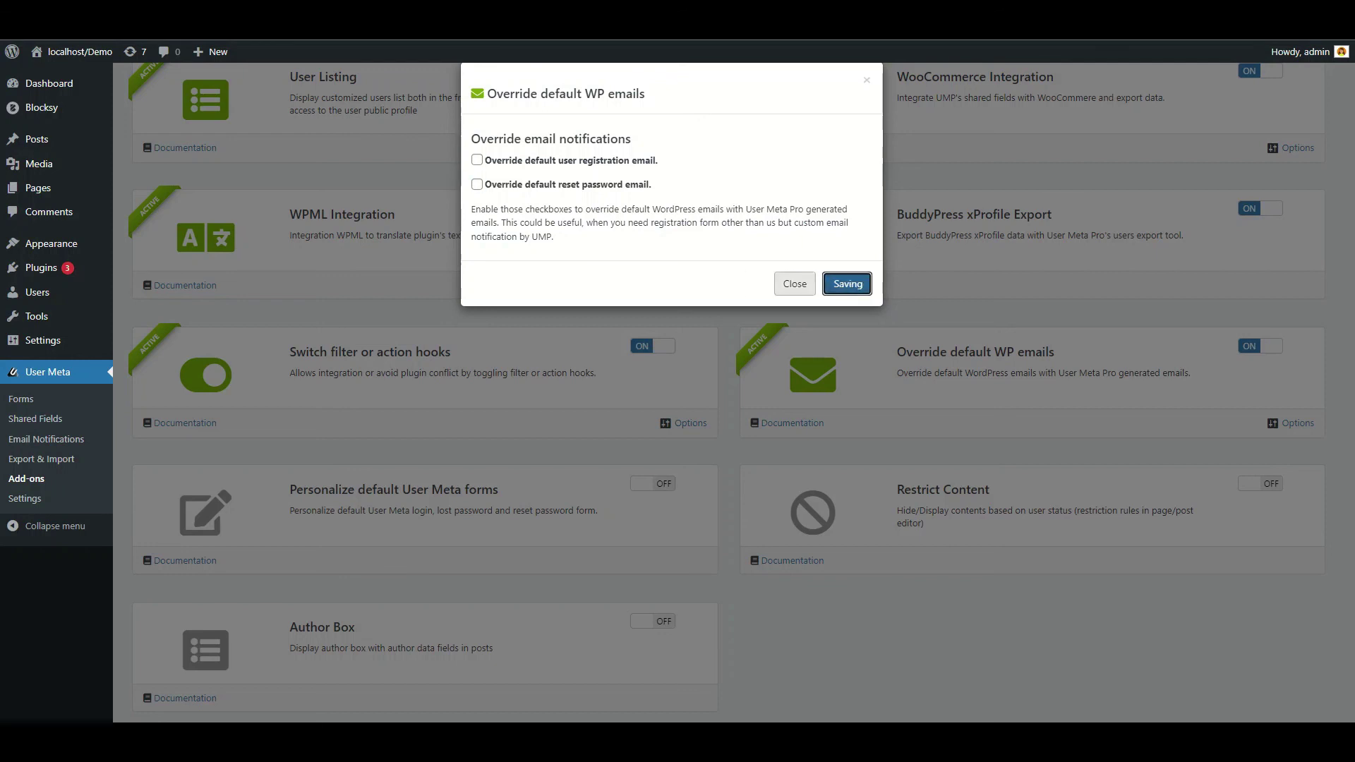
{"action": "key", "text": "Return"}
Activate Personalize default User Meta forms and view its Lost Password and Reset Password fields
{"action": "key", "text": "Tab"}
{"action": "key", "text": "space"}
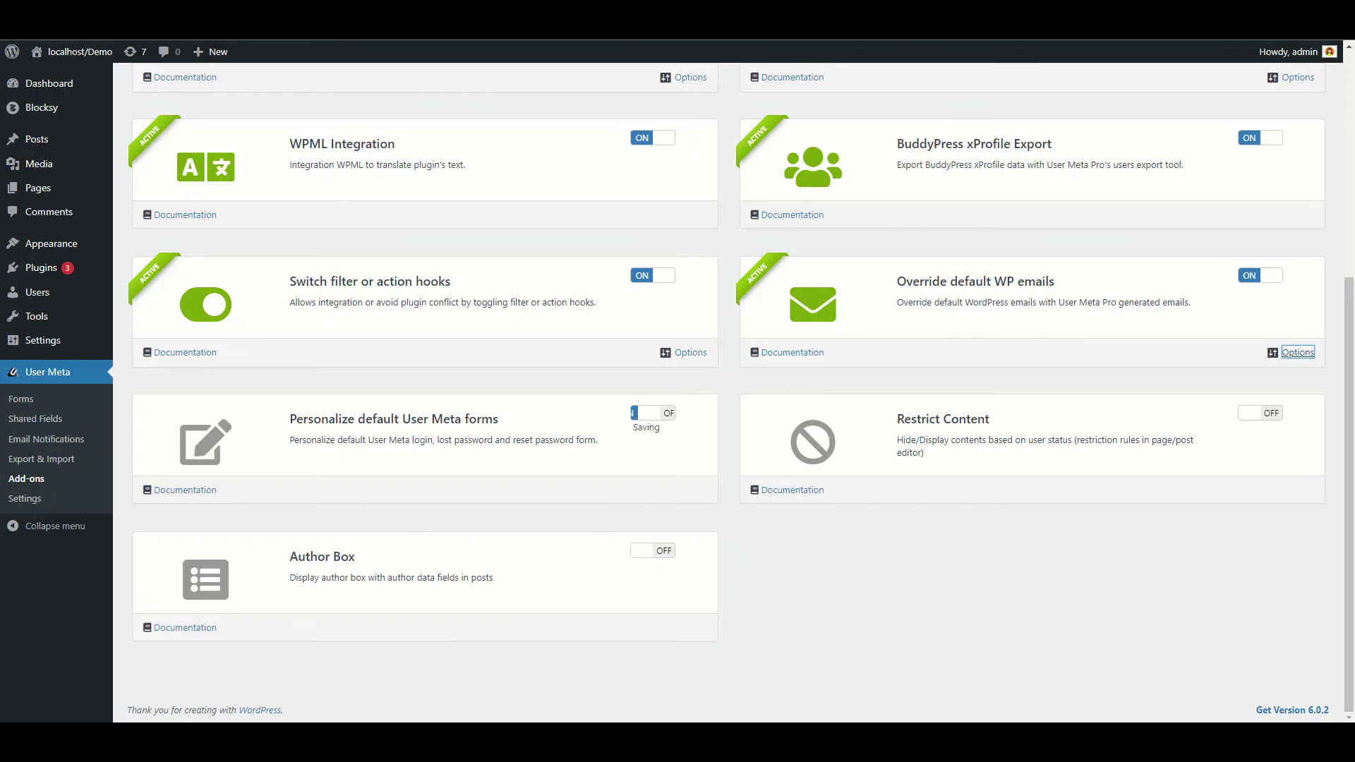
{"action": "key", "text": "Tab"}
{"action": "key", "text": "Return"}
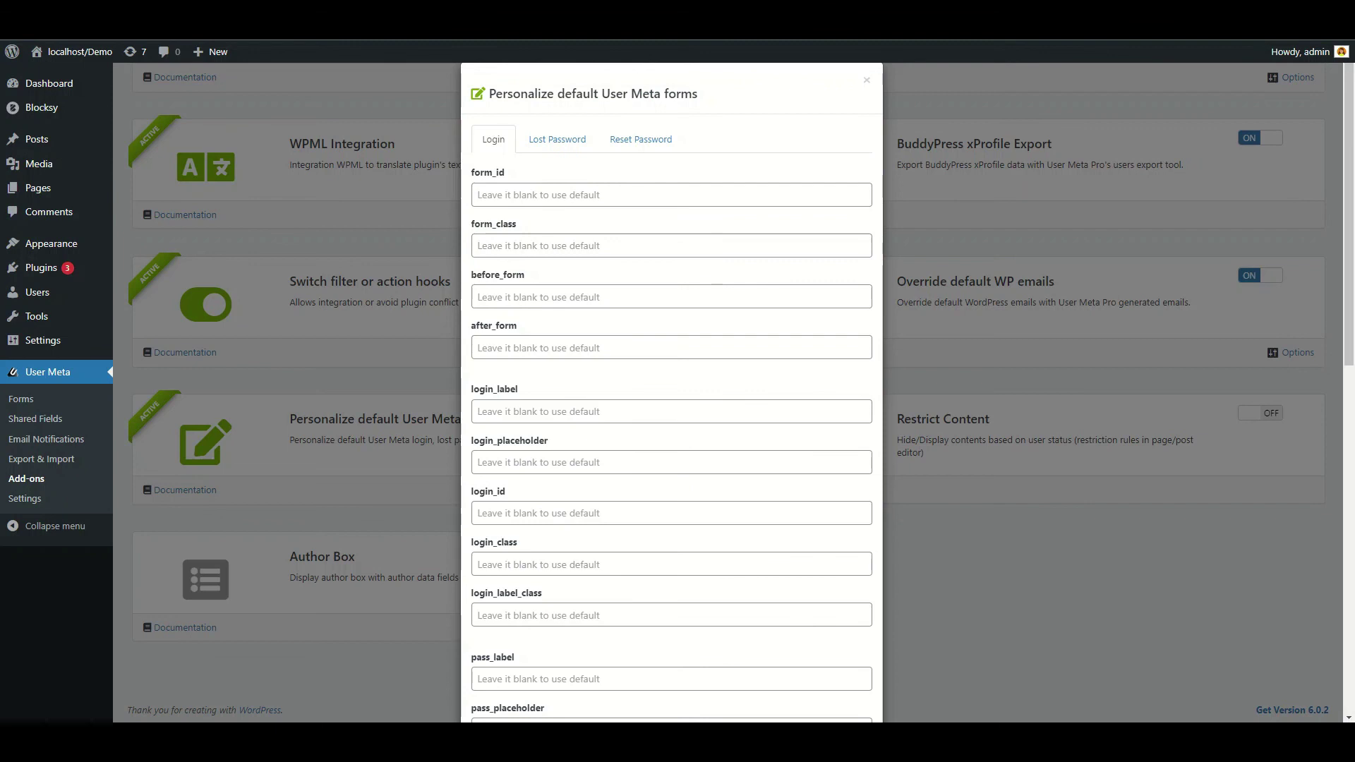
{"action": "key", "text": "Tab"}
{"action": "key", "text": "Return"}
{"action": "key", "text": "Tab"}
{"action": "key", "text": "Return"}
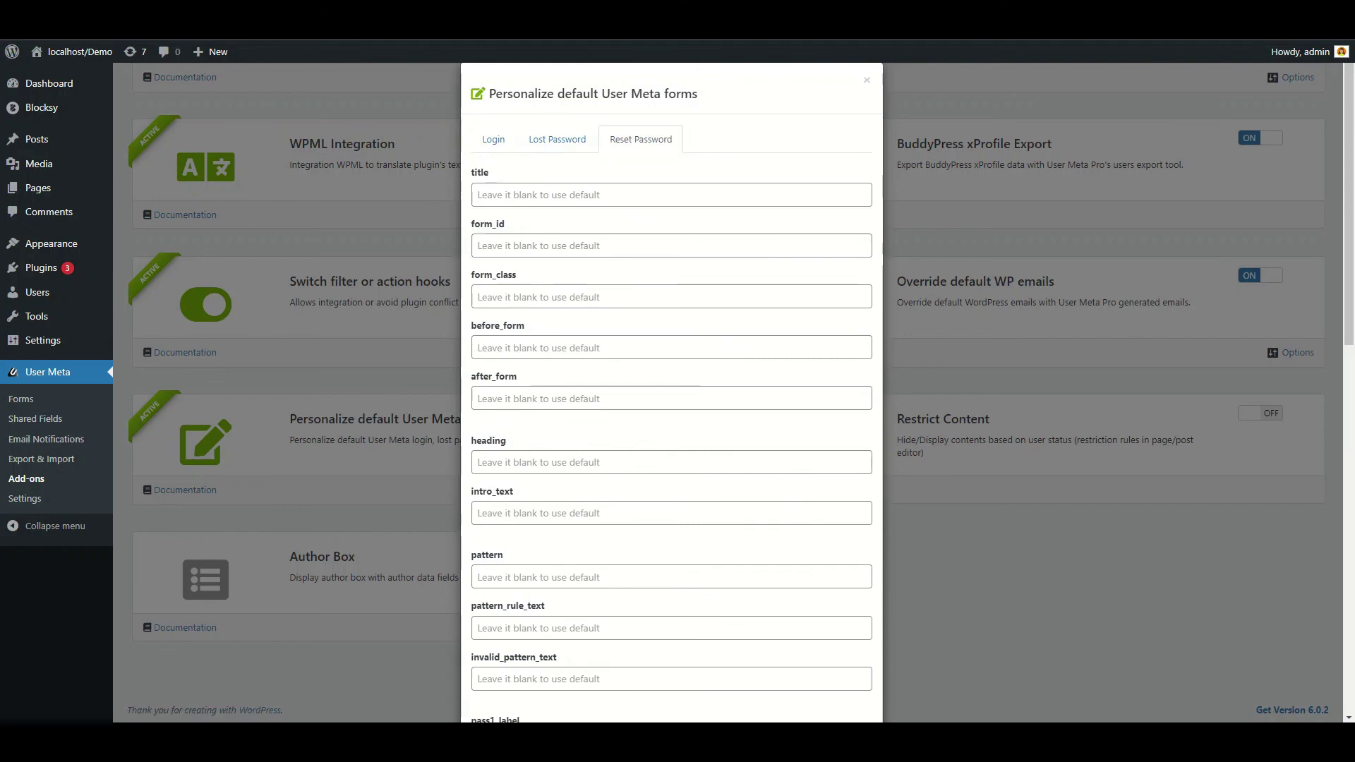
{"action": "key", "text": "Escape"}
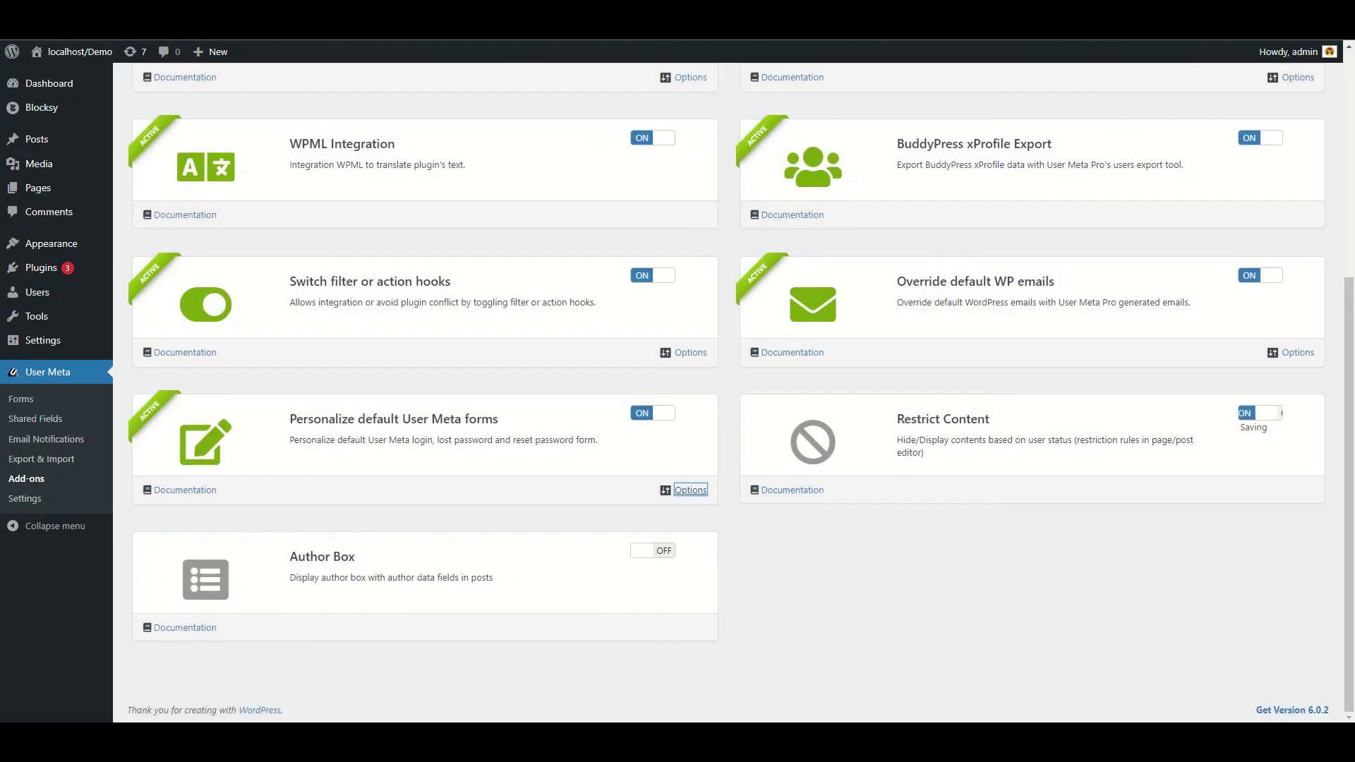
Tick Show User Meta Login Form in the Restrict Content options and close them
{"action": "key", "text": "Tab"}
{"action": "key", "text": "Tab"}
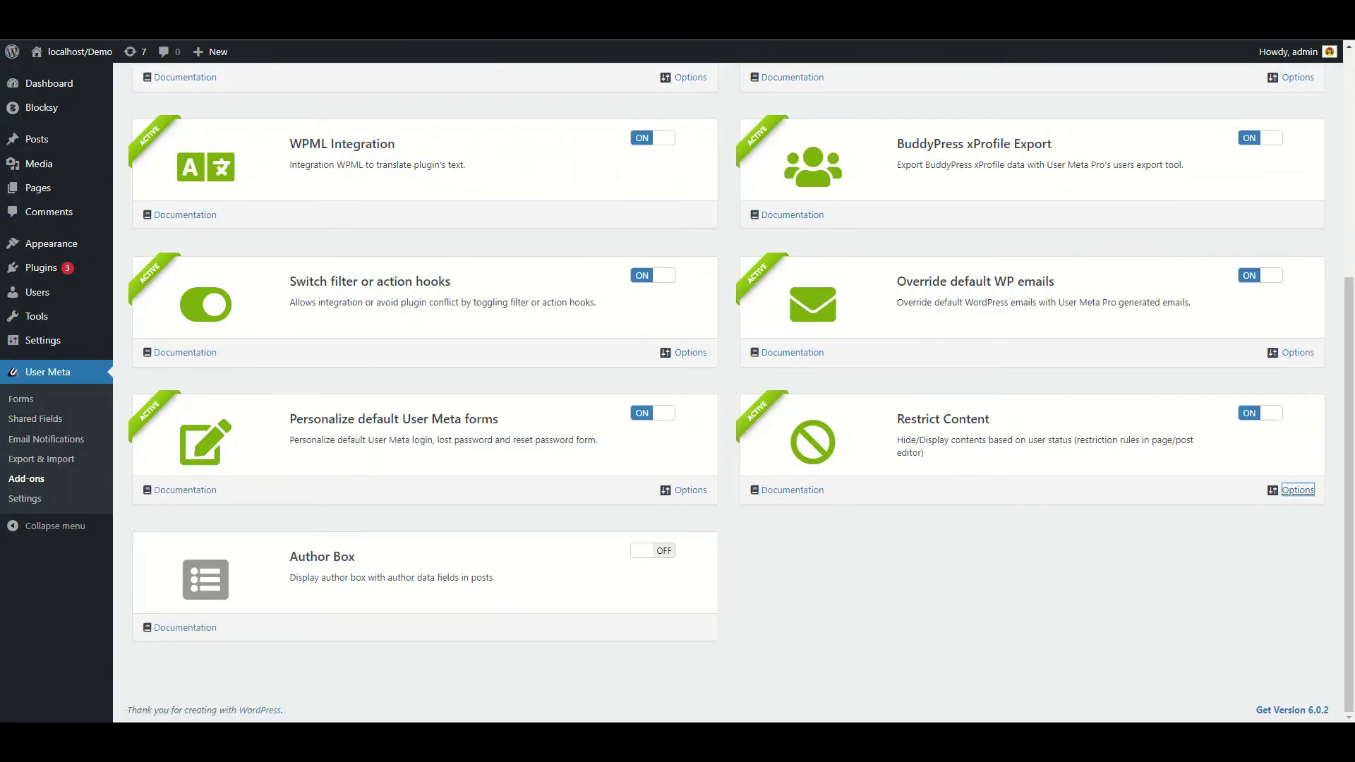
{"action": "key", "text": "Return"}
{"action": "key", "text": "Tab"}
{"action": "key", "text": "Tab"}
{"action": "key", "text": "space"}
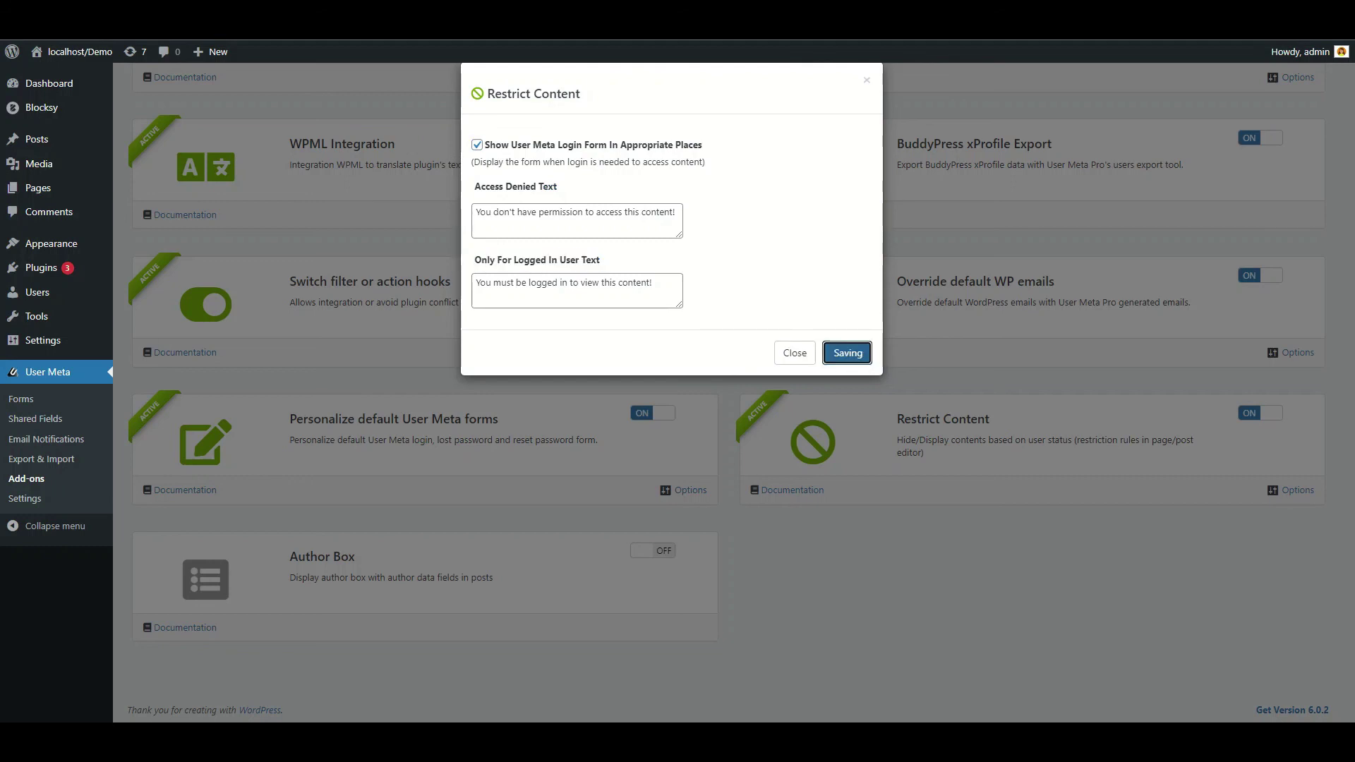
{"action": "key", "text": "shift+Tab"}
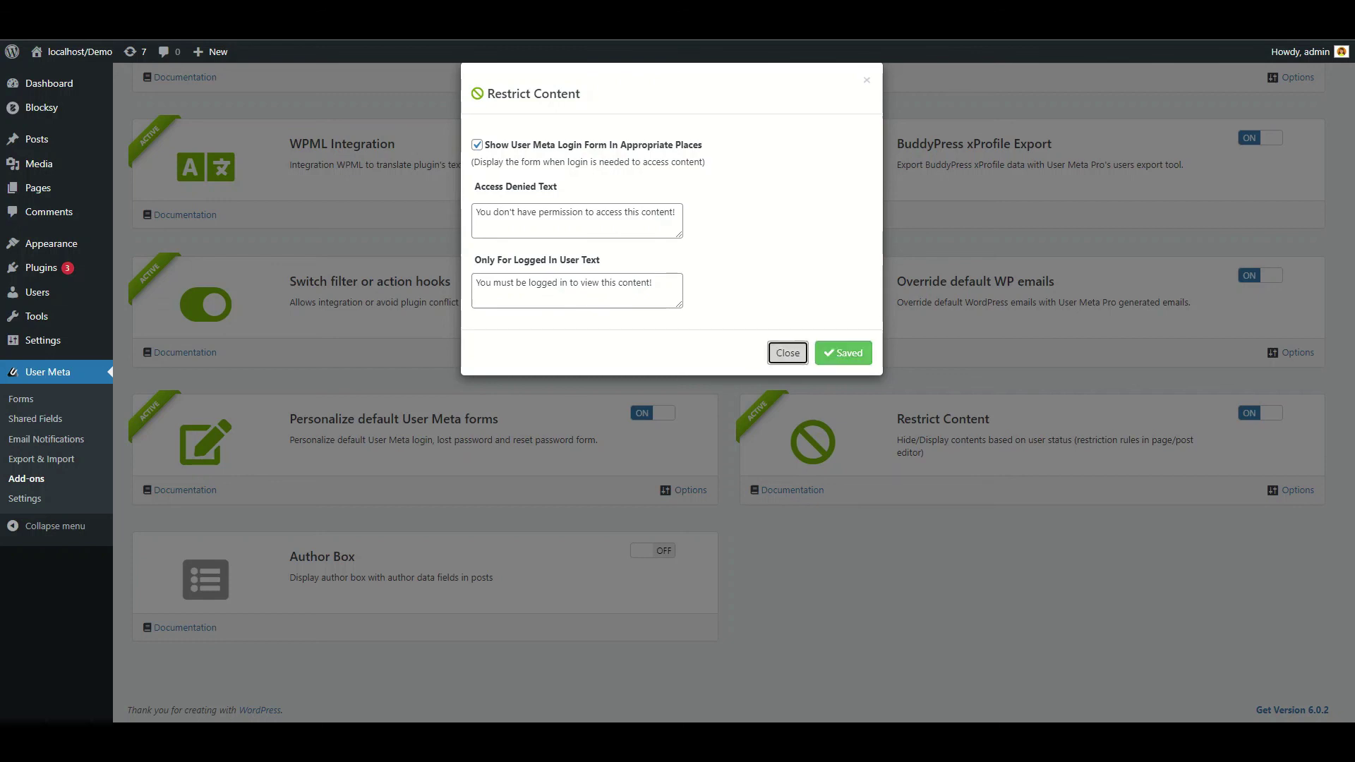
{"action": "key", "text": "Return"}
Activate Author Box, review its box settings and position choices, and save changes
{"action": "key", "text": "Tab"}
{"action": "key", "text": "space"}
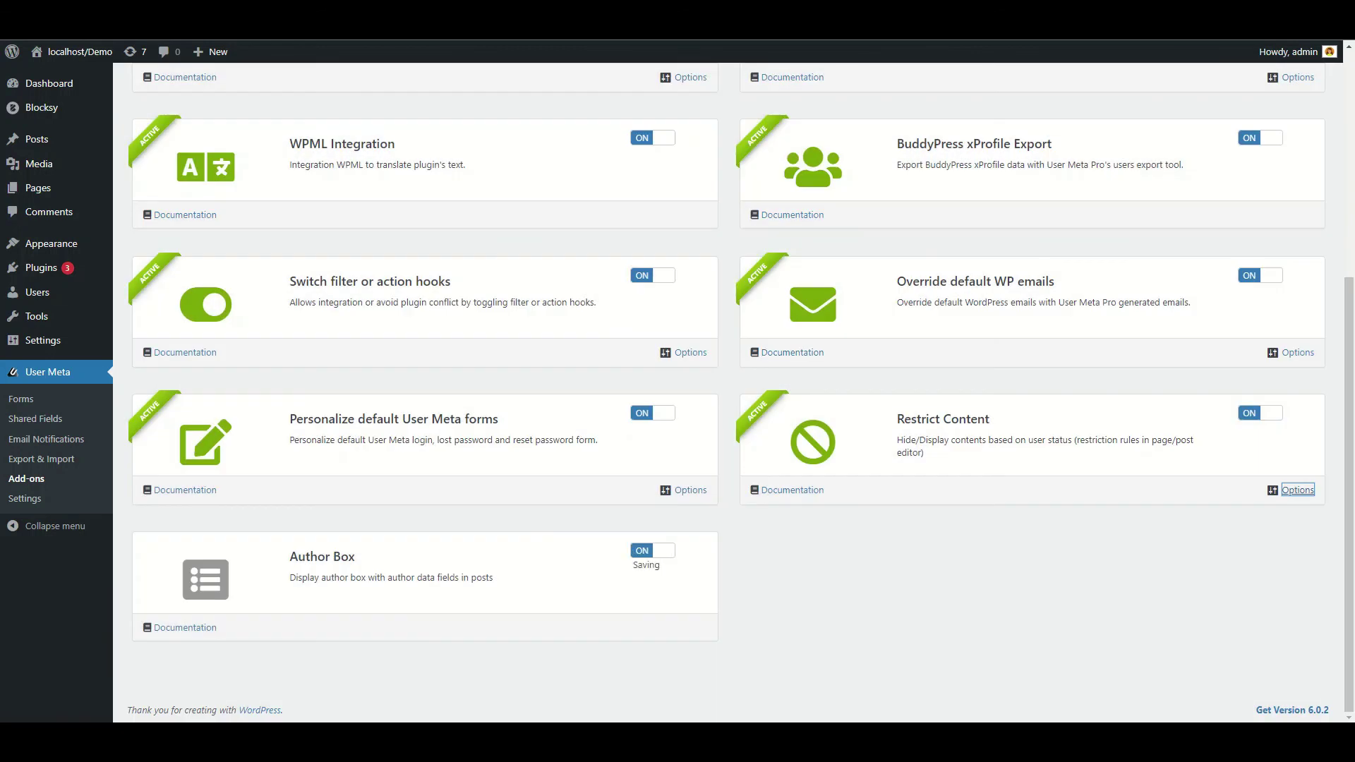
{"action": "key", "text": "Return"}
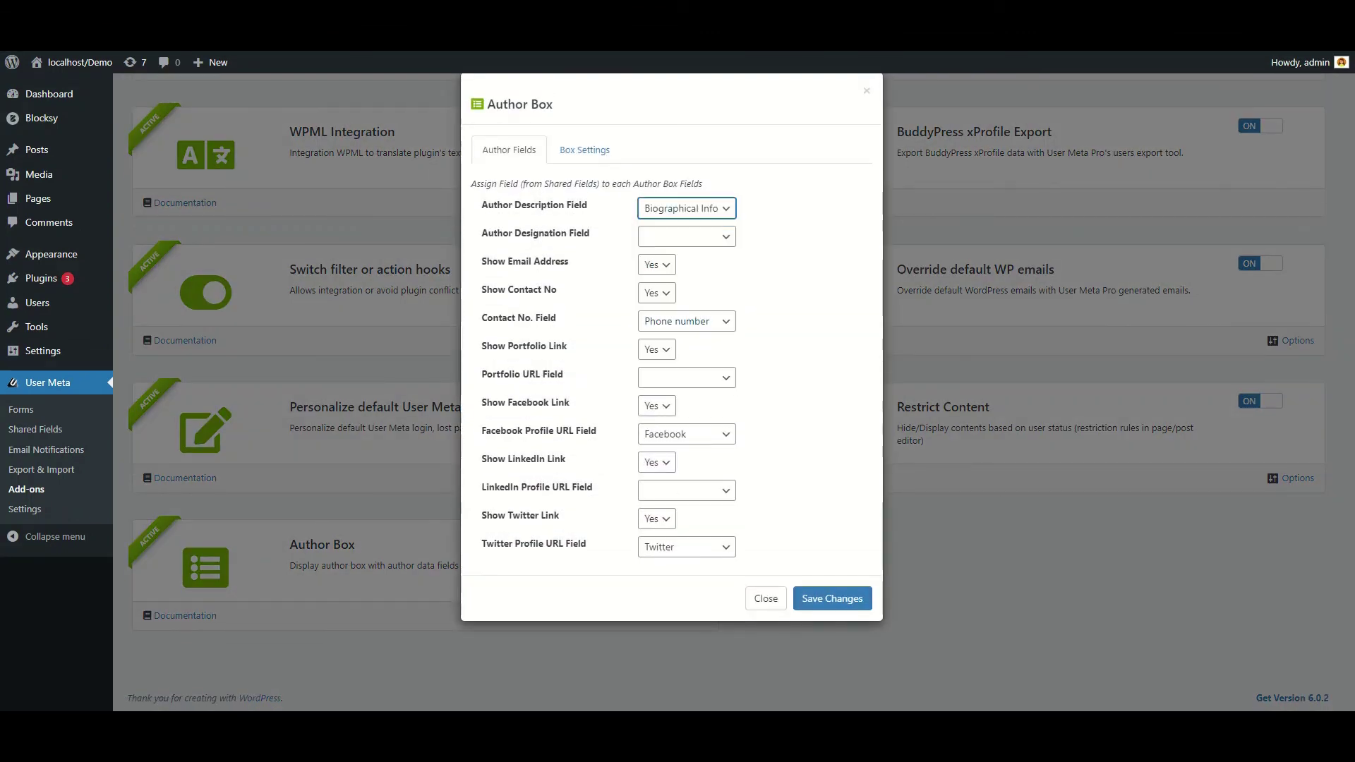
{"action": "key", "text": "Tab"}
{"action": "key", "text": "shift+Tab"}
{"action": "key", "text": "shift+Tab"}
{"action": "key", "text": "Return"}
{"action": "key", "text": "Tab"}
{"action": "key", "text": "Tab"}
{"action": "key", "text": "alt+Down"}
{"action": "key", "text": "Return"}
{"action": "key", "text": "Tab"}
{"action": "key", "text": "Tab"}
{"action": "key", "text": "Tab"}
{"action": "key", "text": "Tab"}
{"action": "key", "text": "Tab"}
{"action": "key", "text": "Tab"}
{"action": "key", "text": "Return"}
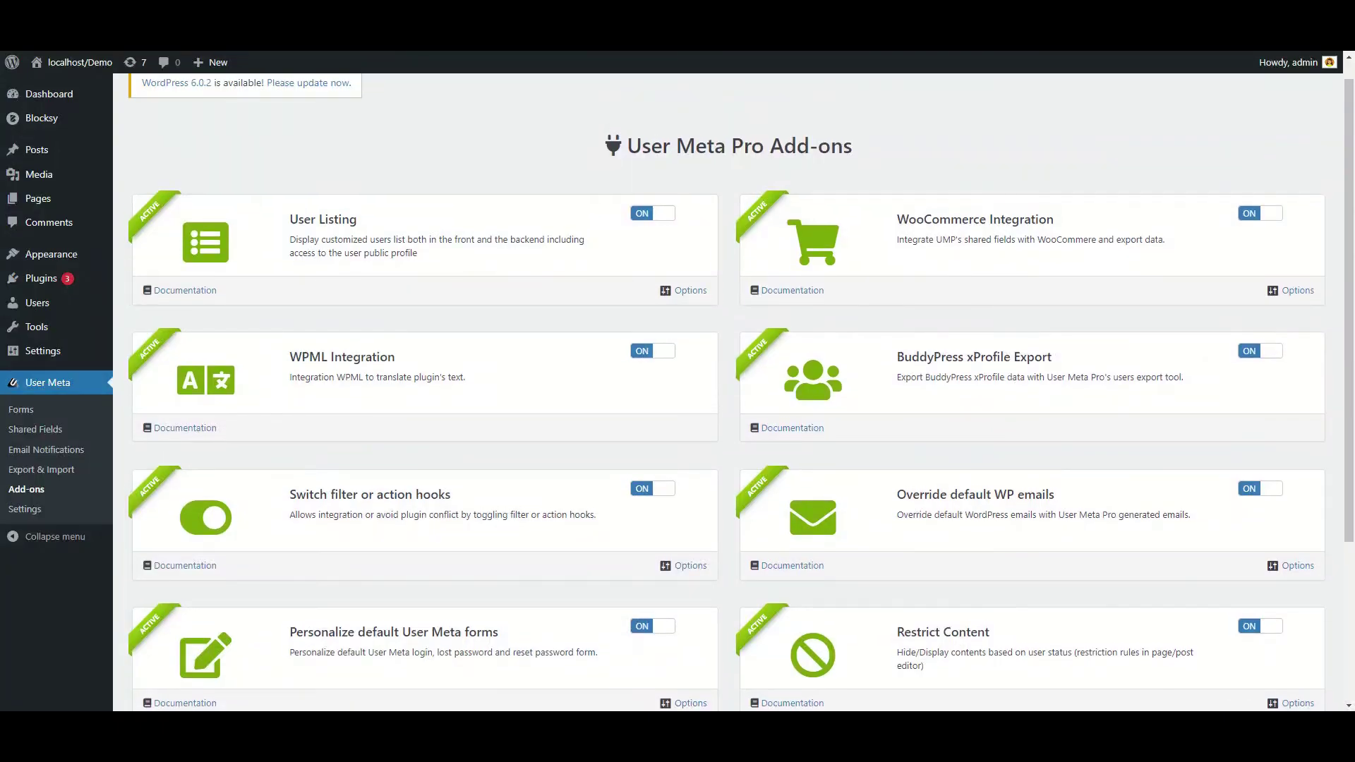
{"action": "key", "text": "Down"}
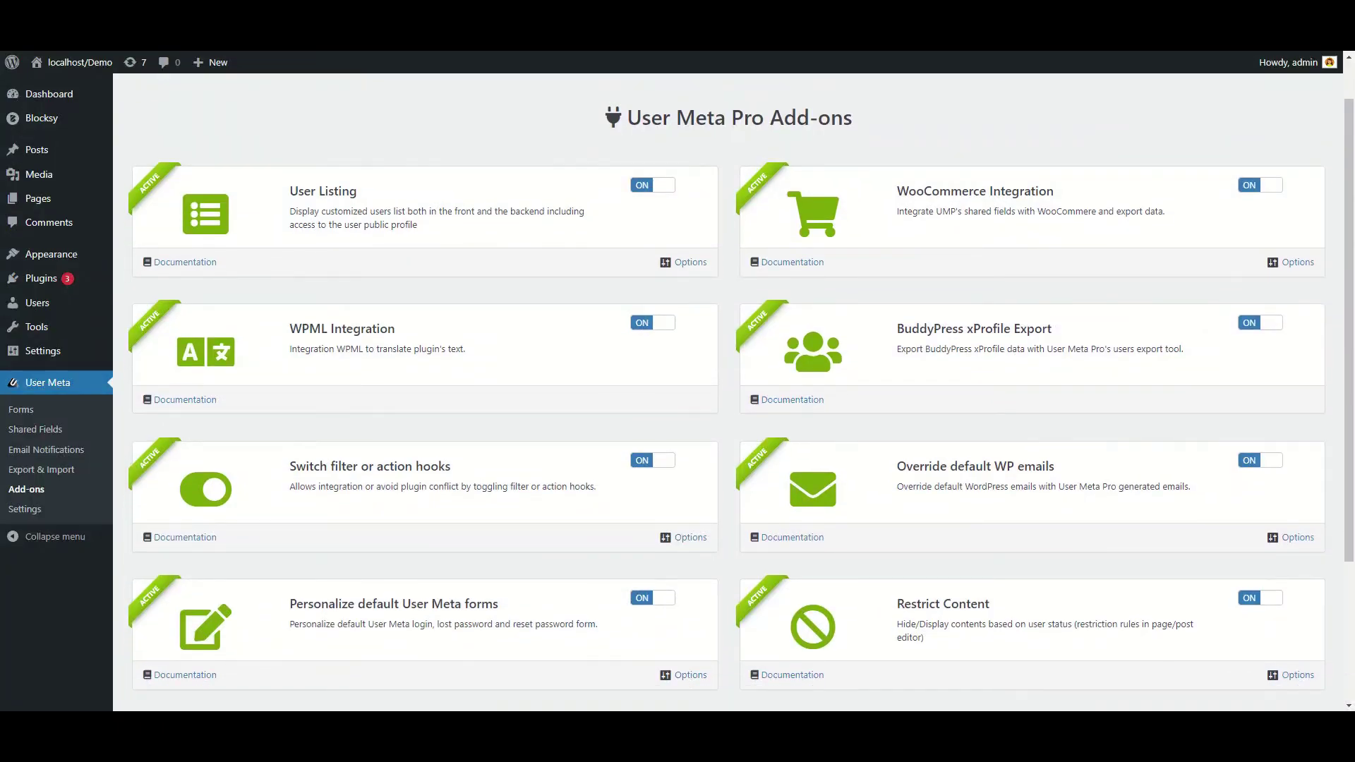